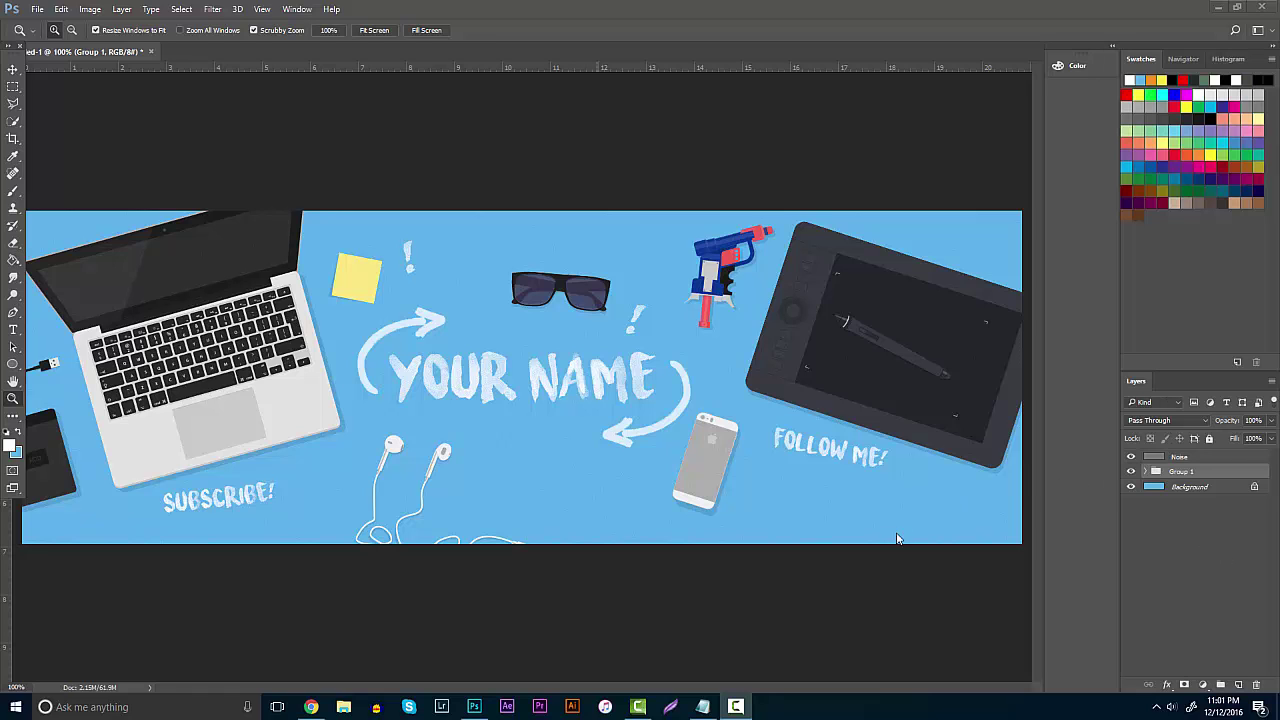
Switch to Chrome and look through GraphicBurger's resources tagged "flat" for usable mockups.
{"action": "left_click", "coordinate": [311, 707]}
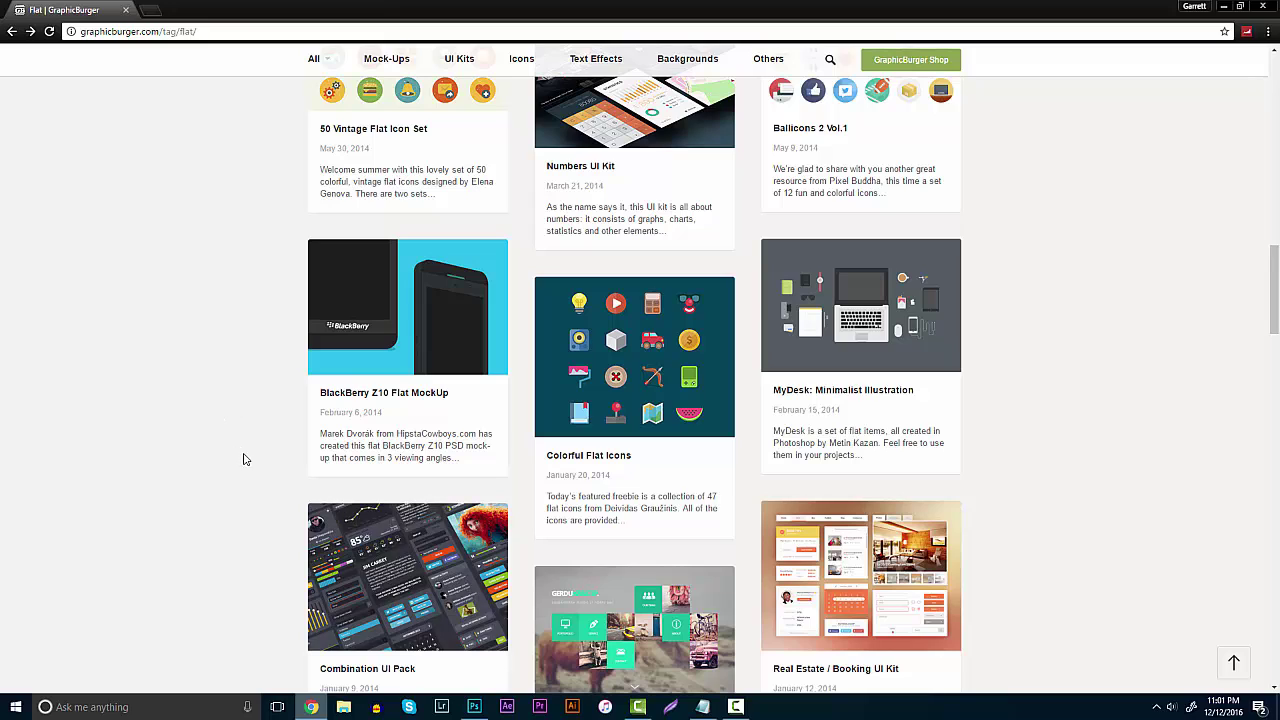
{"action": "scroll", "coordinate": [244, 452], "scroll_direction": "up", "scroll_amount": 10}
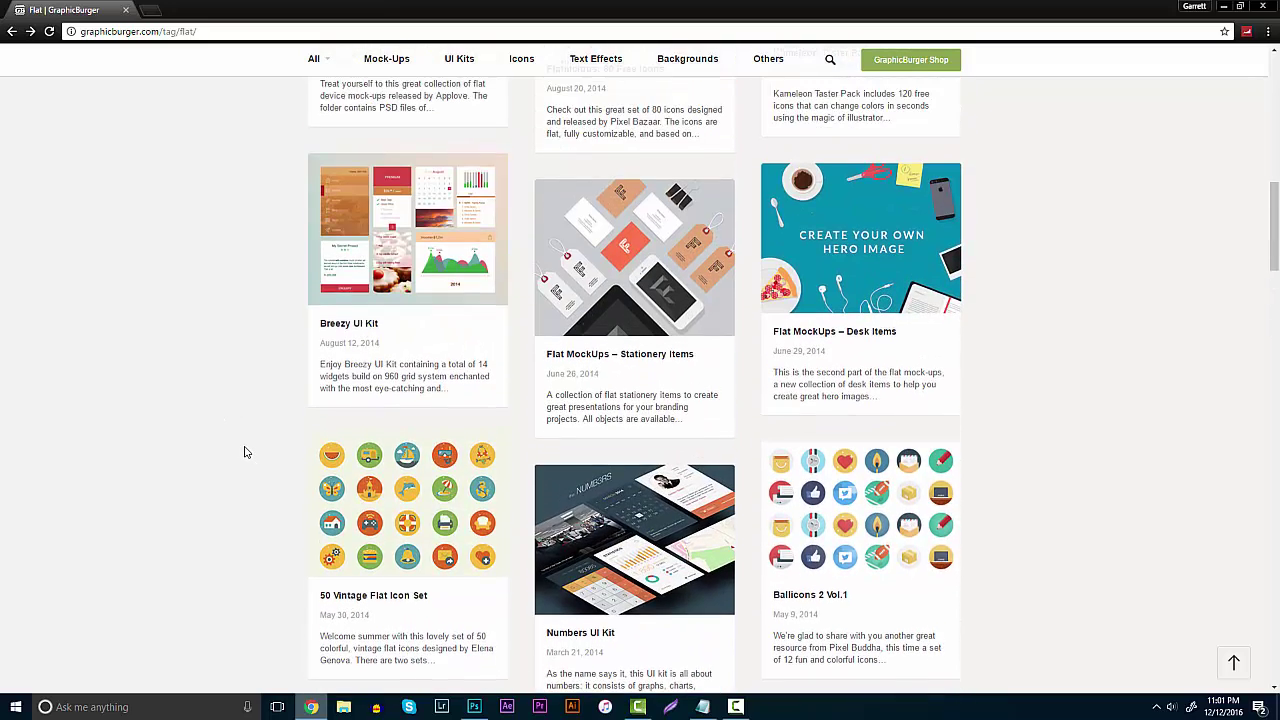
{"action": "scroll", "coordinate": [244, 452], "scroll_direction": "up", "scroll_amount": 4}
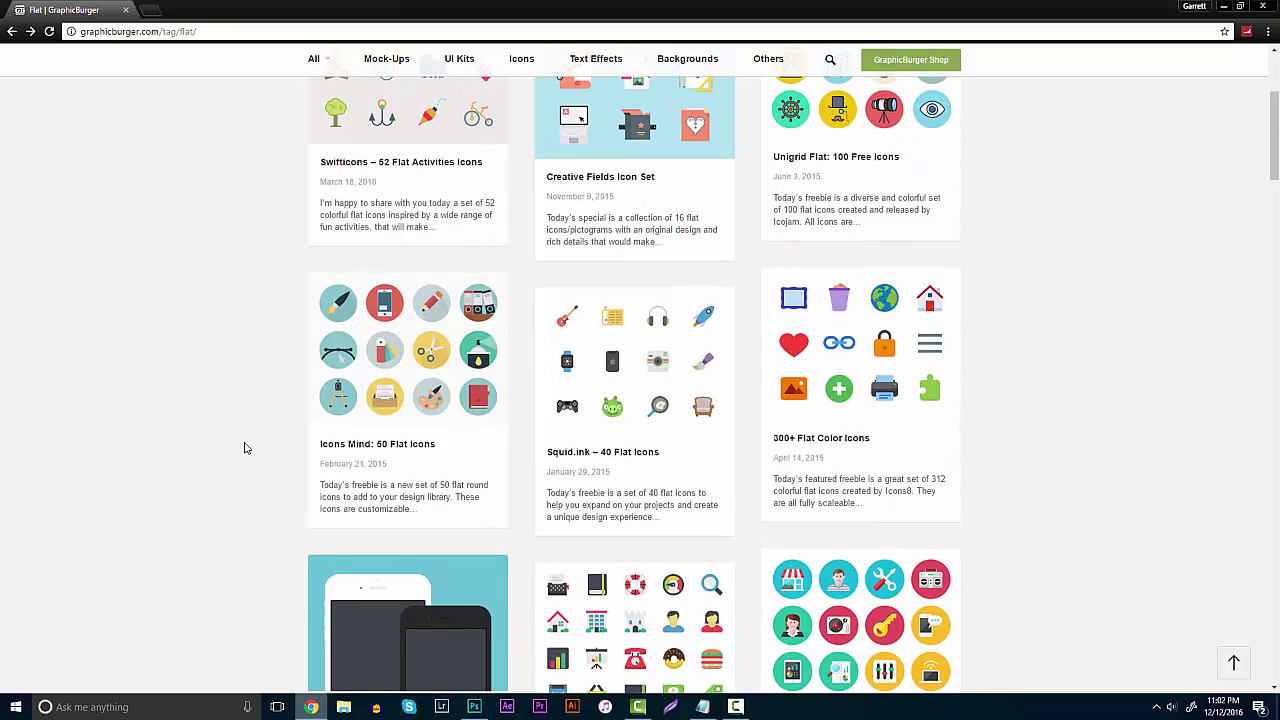
{"action": "scroll", "coordinate": [244, 448], "scroll_direction": "down", "scroll_amount": 2}
{"action": "scroll", "coordinate": [244, 448], "scroll_direction": "up", "scroll_amount": 4}
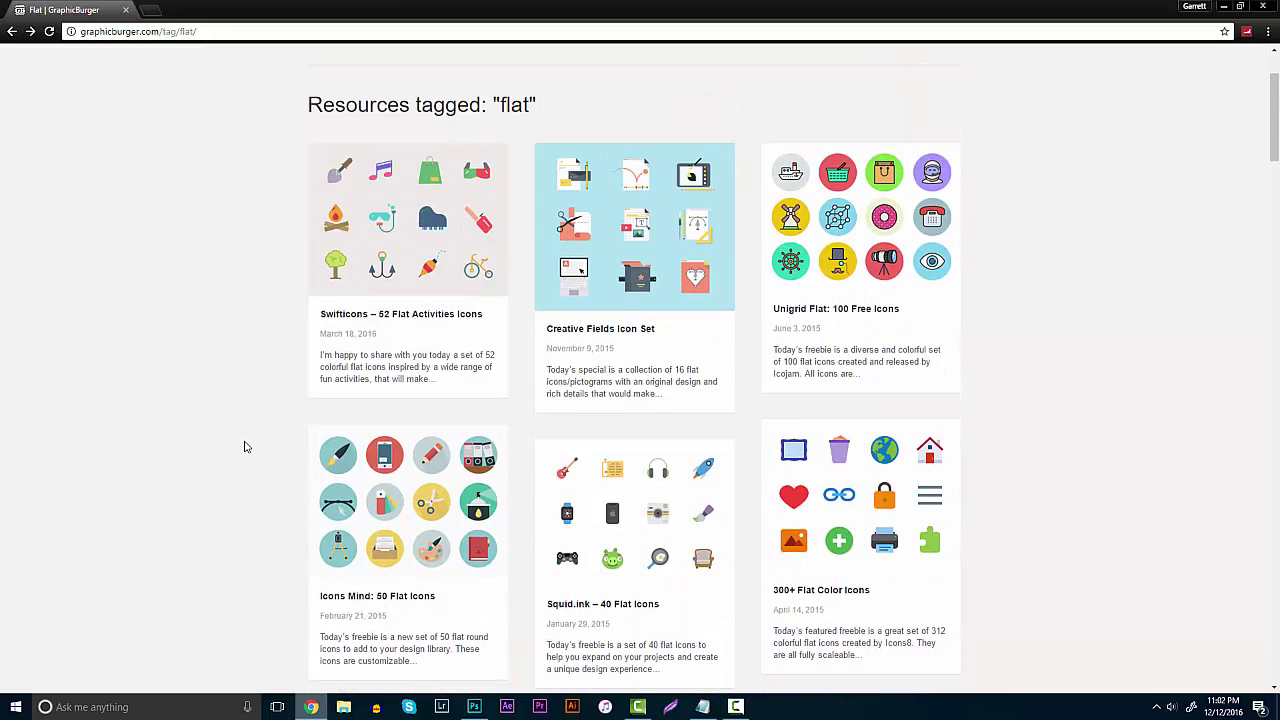
{"action": "scroll", "coordinate": [244, 447], "scroll_direction": "down", "scroll_amount": 5}
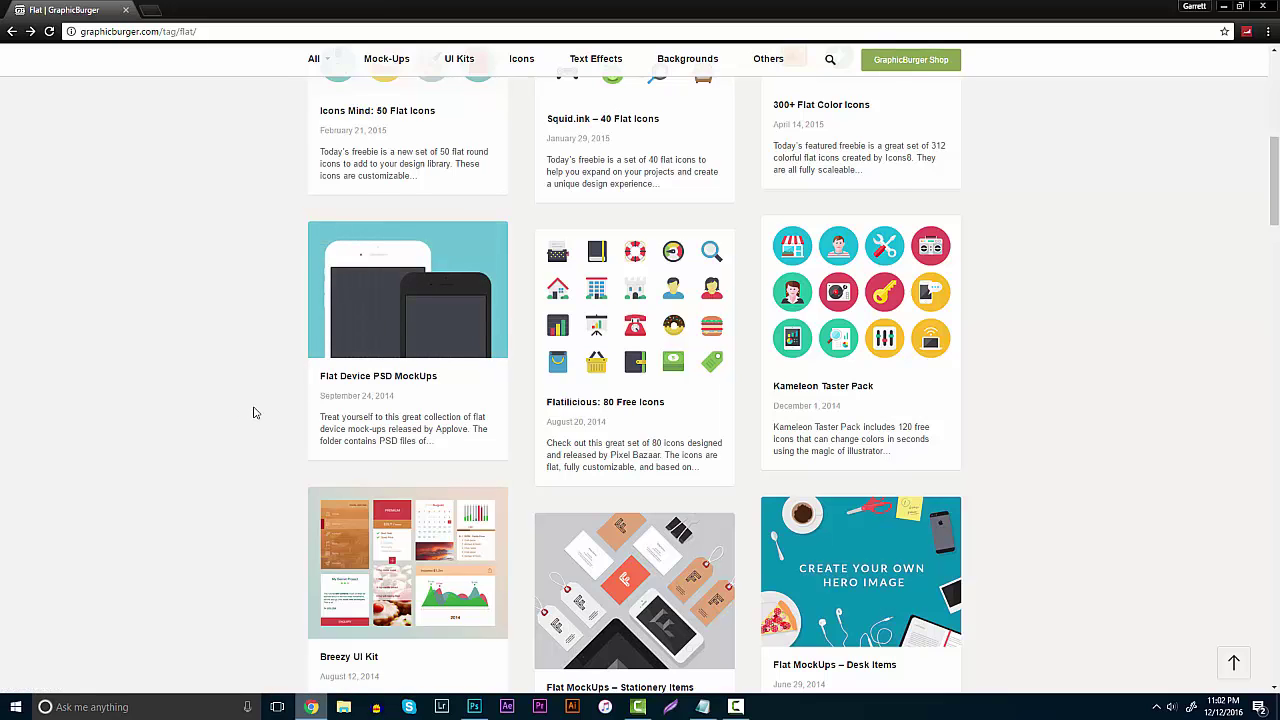
{"action": "scroll", "coordinate": [252, 412], "scroll_direction": "down", "scroll_amount": 2}
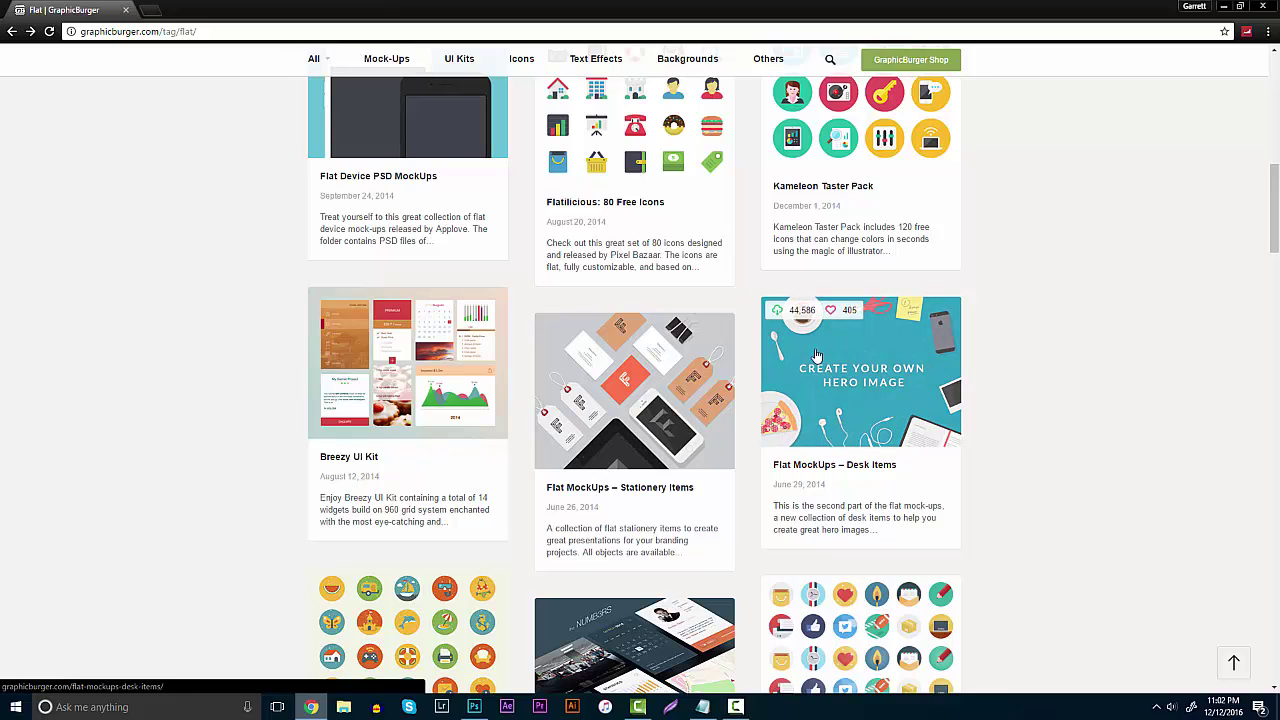
Open the Flat MockUps – Stationery Items page, review its preview graphics, and return to the flat resources listing.
{"action": "left_click", "coordinate": [627, 418]}
{"action": "scroll", "coordinate": [630, 431], "scroll_direction": "down", "scroll_amount": 4}
{"action": "scroll", "coordinate": [620, 425], "scroll_direction": "down", "scroll_amount": 3}
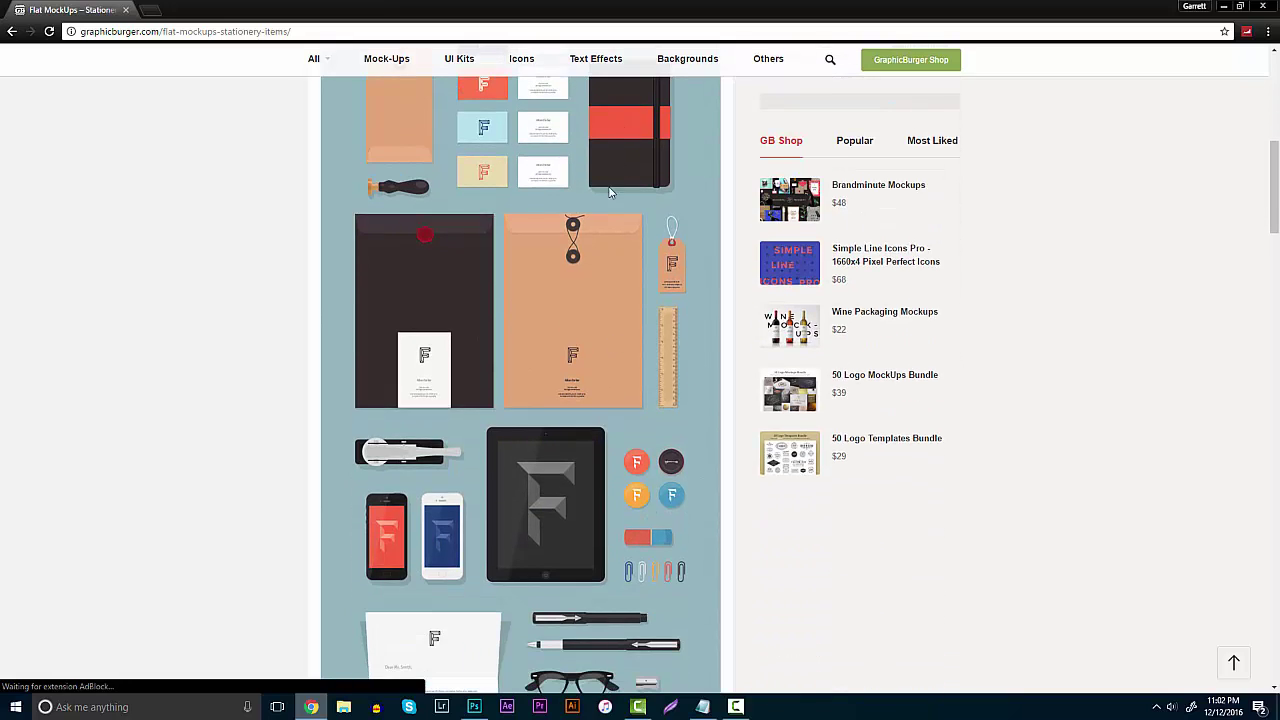
{"action": "scroll", "coordinate": [605, 420], "scroll_direction": "down", "scroll_amount": 2}
{"action": "scroll", "coordinate": [600, 410], "scroll_direction": "down", "scroll_amount": 2}
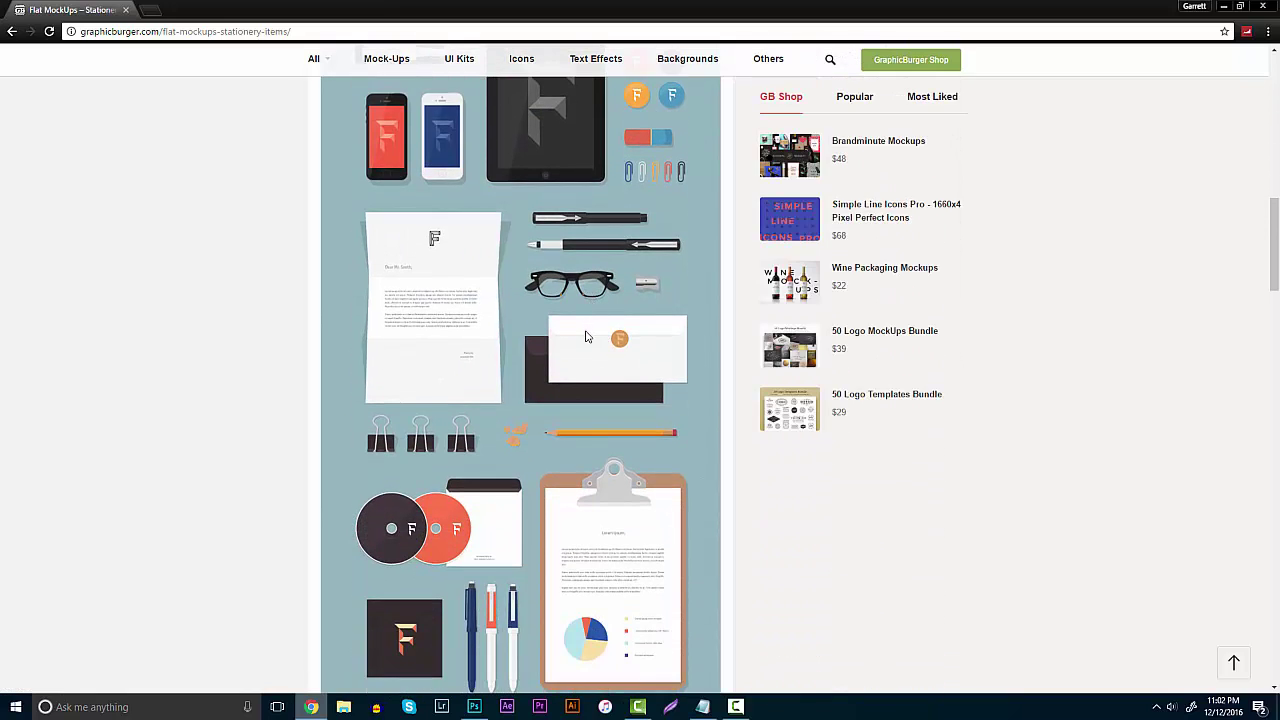
{"action": "scroll", "coordinate": [588, 334], "scroll_direction": "down", "scroll_amount": 2}
{"action": "left_click", "coordinate": [12, 31]}
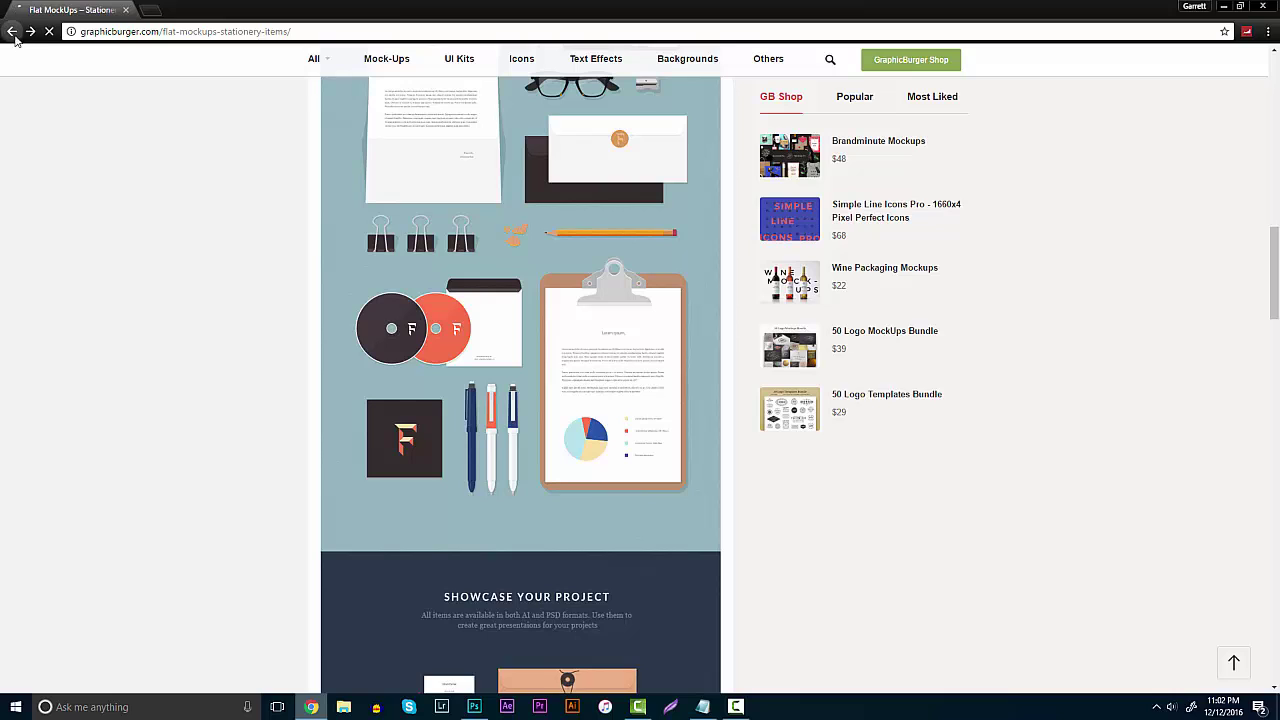
Browse the rest of the flat resources listing and come back to the Flat MockUps – Desk Items entry.
{"action": "scroll", "coordinate": [443, 352], "scroll_direction": "down", "scroll_amount": 5}
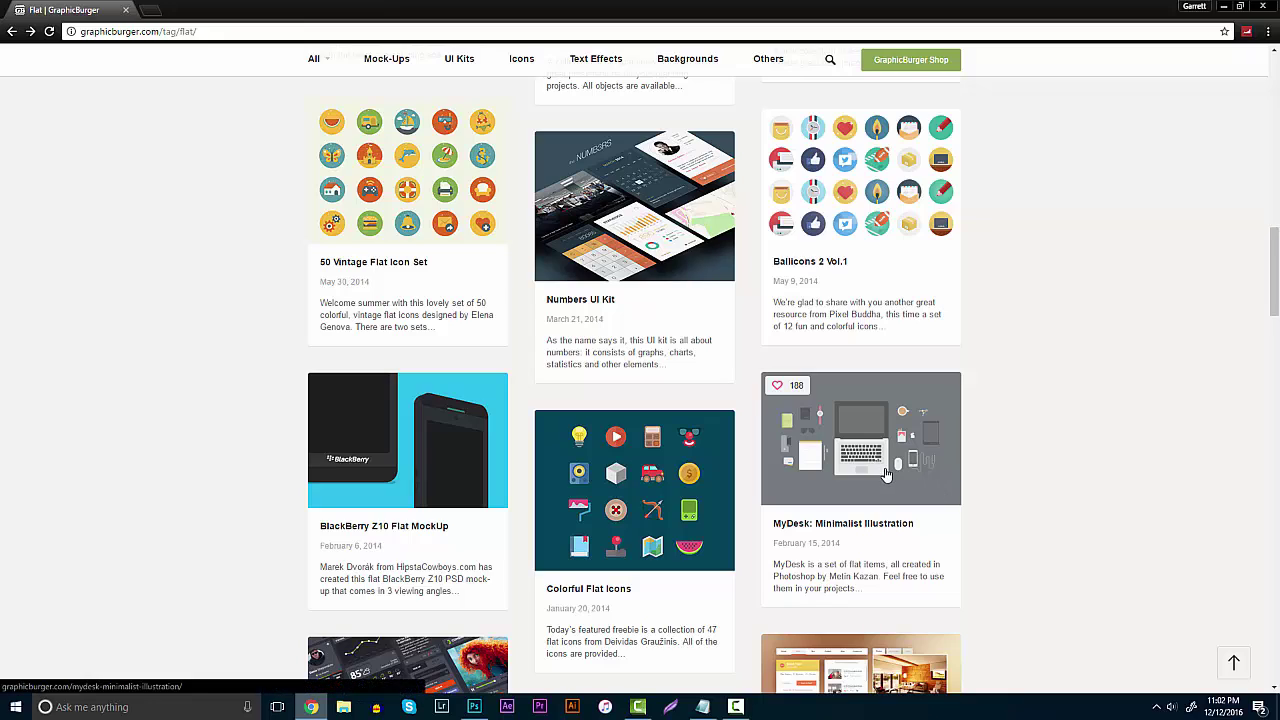
{"action": "scroll", "coordinate": [975, 490], "scroll_direction": "down", "scroll_amount": 1}
{"action": "scroll", "coordinate": [975, 490], "scroll_direction": "down", "scroll_amount": 7}
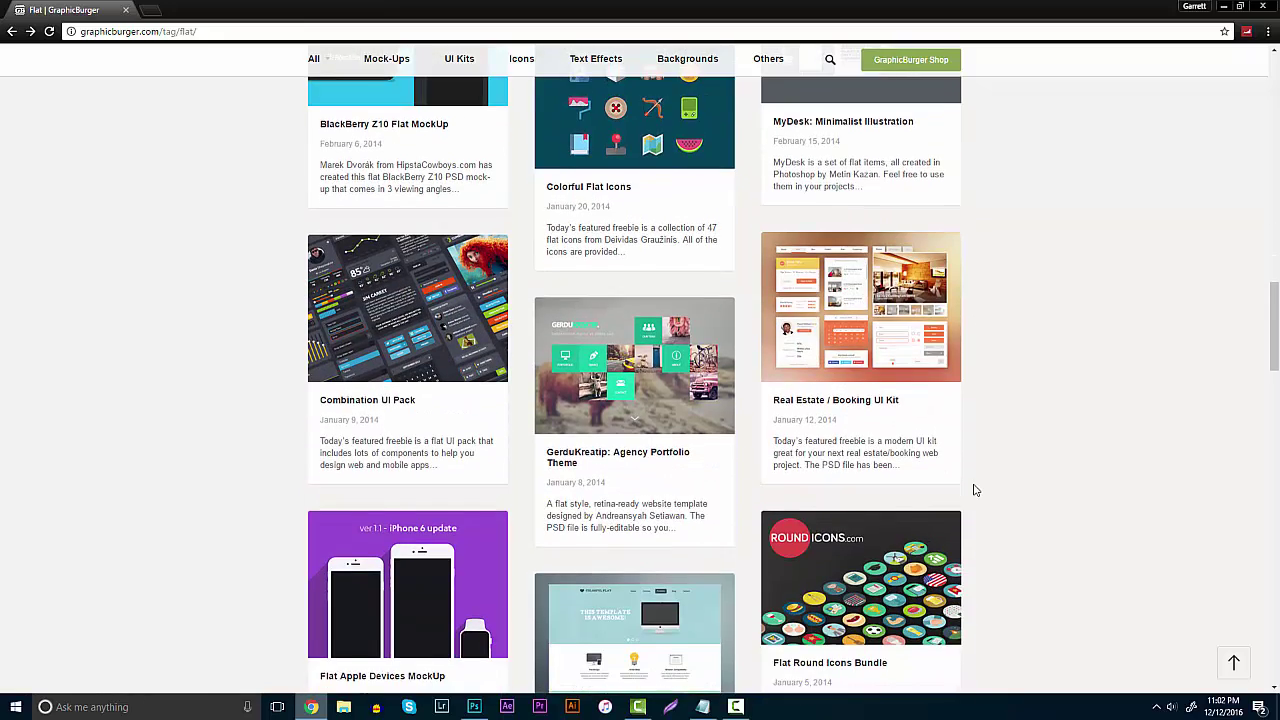
{"action": "scroll", "coordinate": [975, 490], "scroll_direction": "down", "scroll_amount": 5}
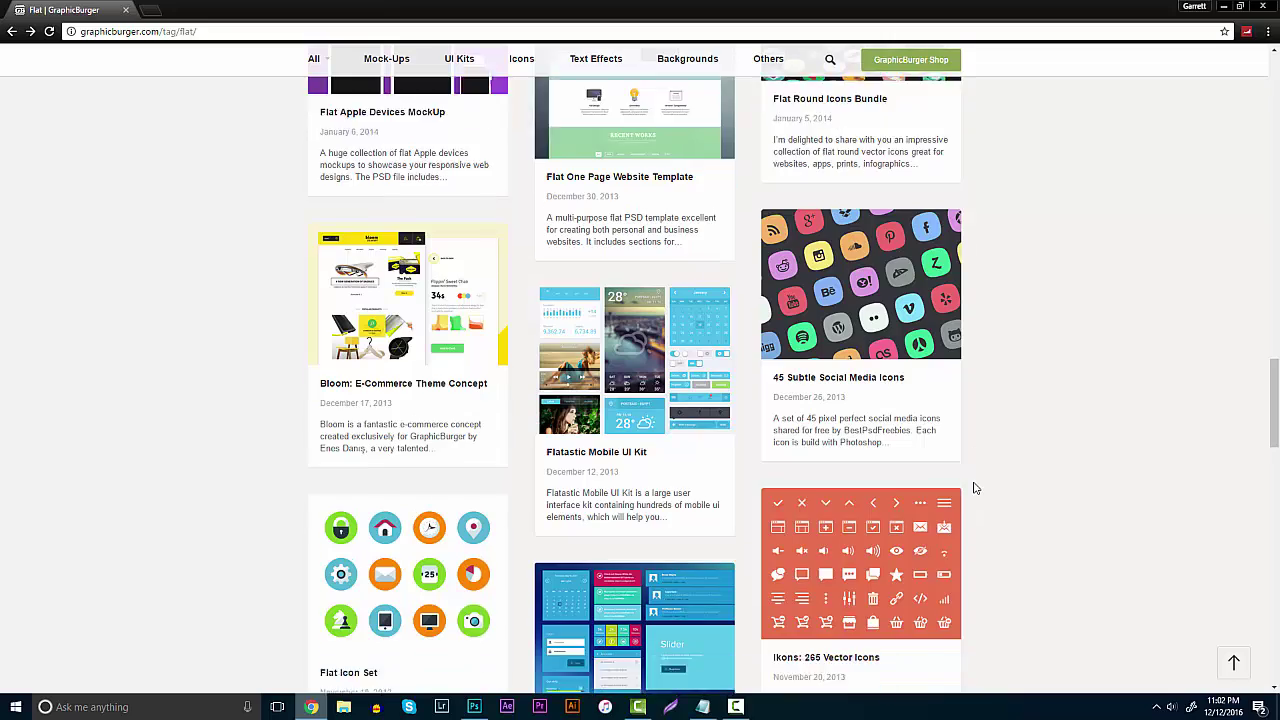
{"action": "scroll", "coordinate": [975, 488], "scroll_direction": "down", "scroll_amount": 5}
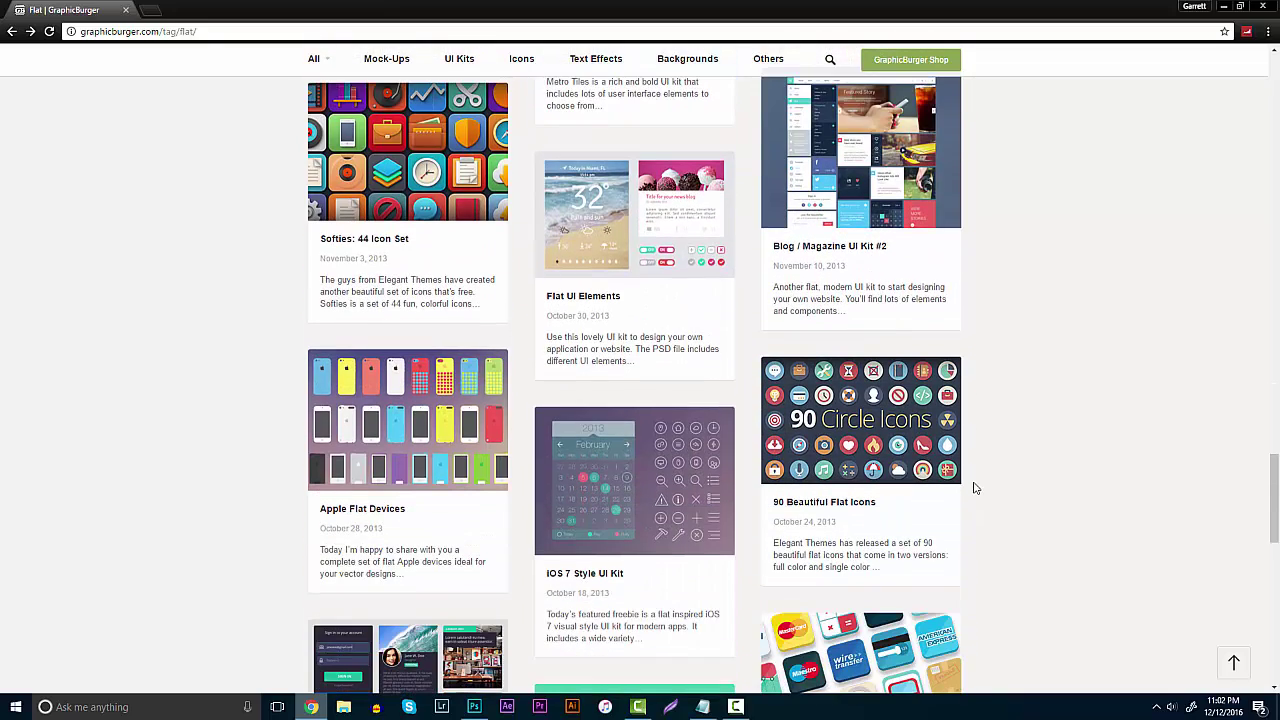
{"action": "scroll", "coordinate": [975, 488], "scroll_direction": "down", "scroll_amount": 3}
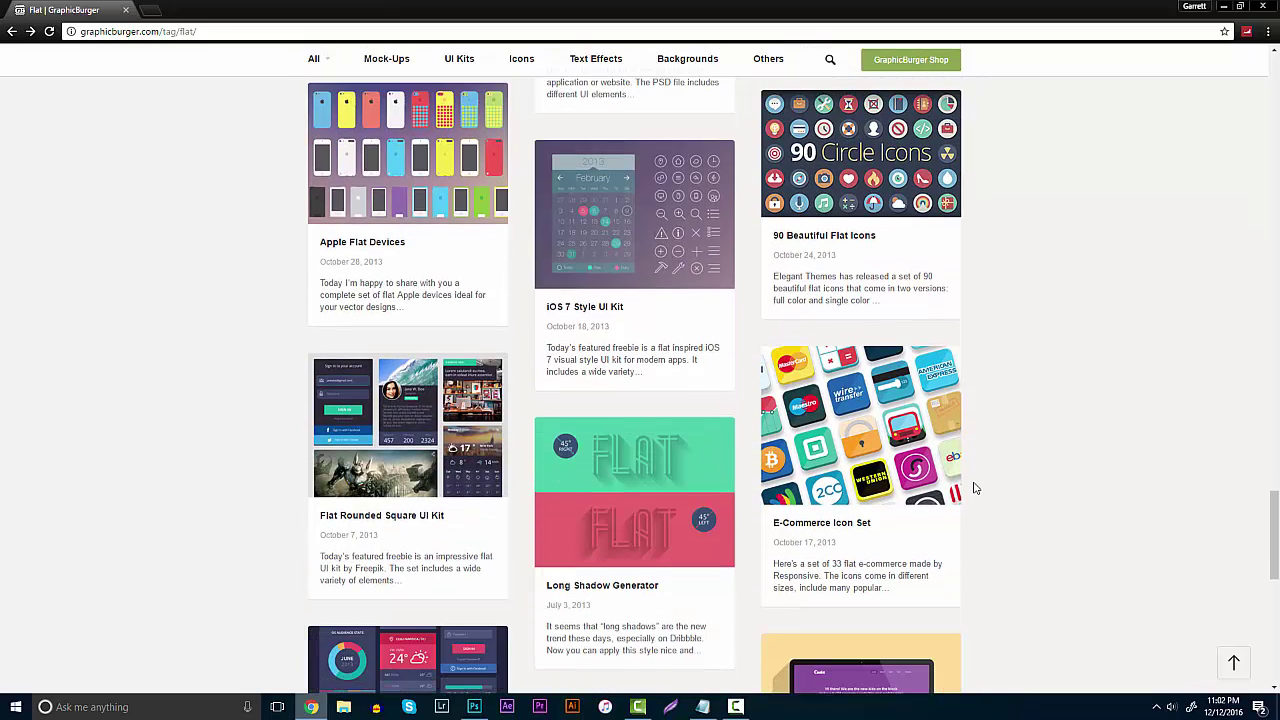
{"action": "scroll", "coordinate": [975, 488], "scroll_direction": "down", "scroll_amount": 2}
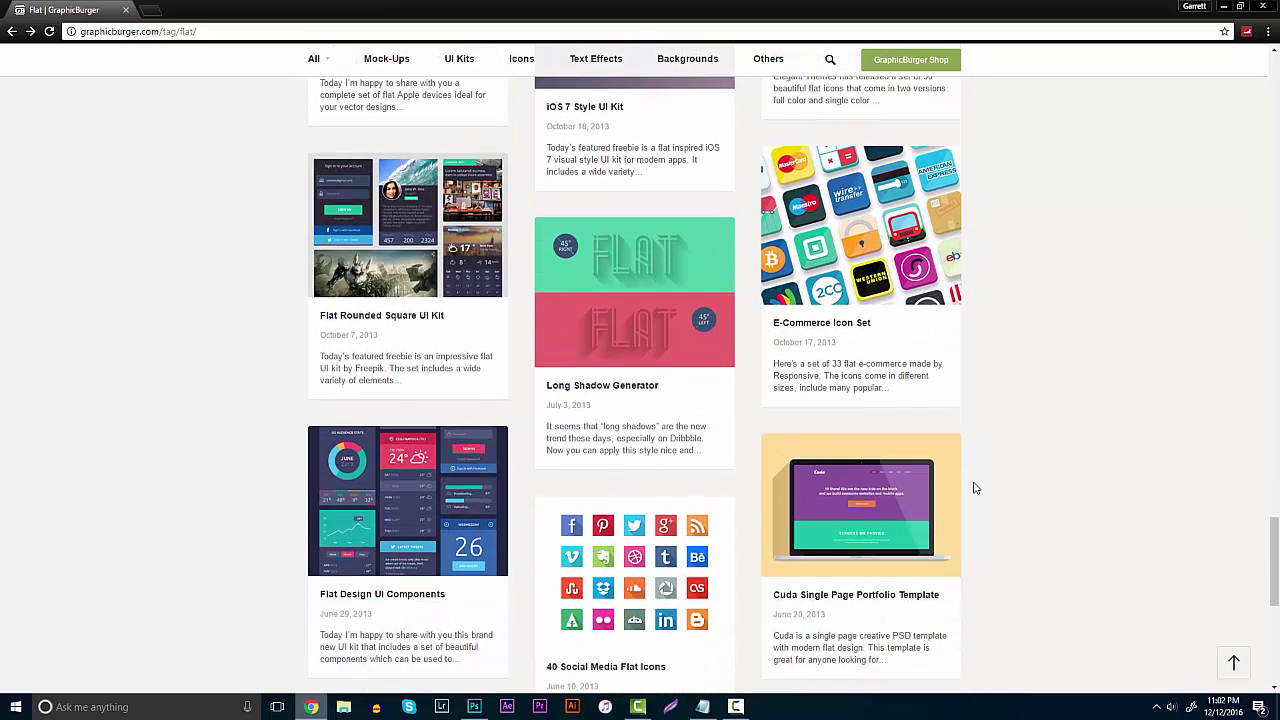
{"action": "scroll", "coordinate": [975, 488], "scroll_direction": "down", "scroll_amount": 2}
{"action": "left_click_drag", "start_coordinate": [1270, 589], "coordinate": [1260, 280]}
{"action": "scroll", "coordinate": [1211, 423], "scroll_direction": "up", "scroll_amount": 5}
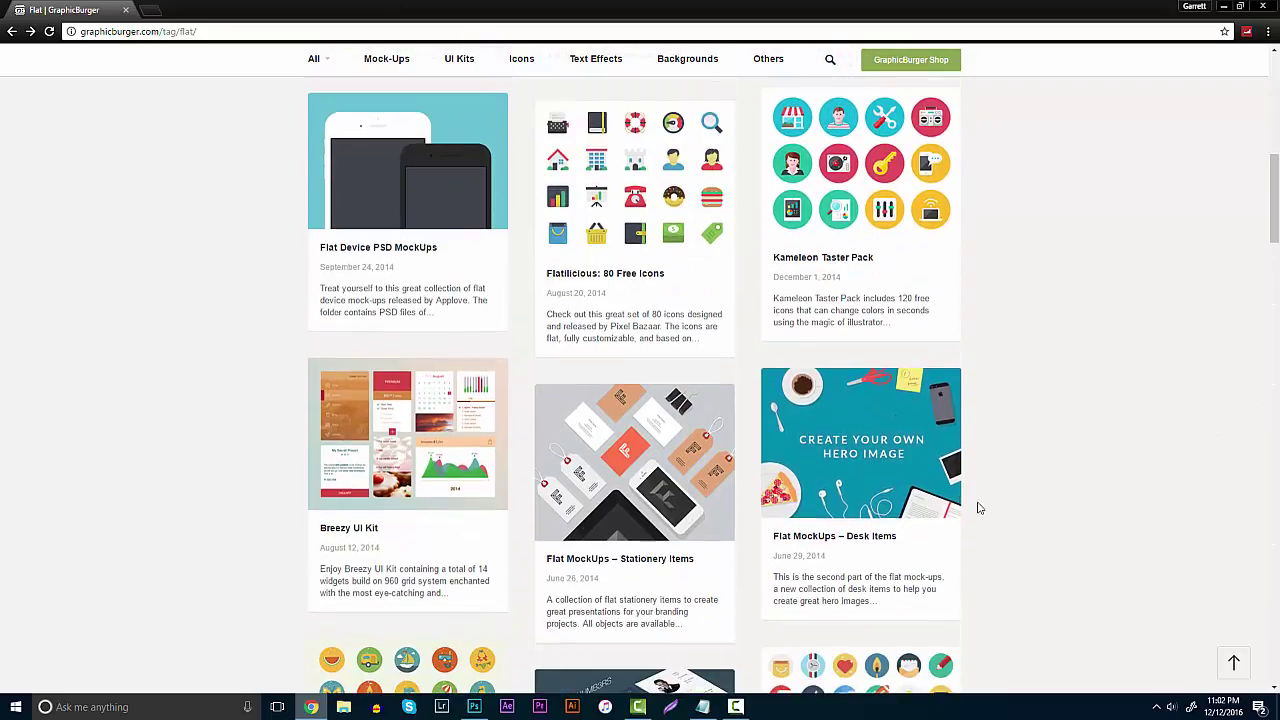
Open the Flat MockUps – Desk Items page and review its preview items, description and download option.
{"action": "left_click", "coordinate": [911, 477]}
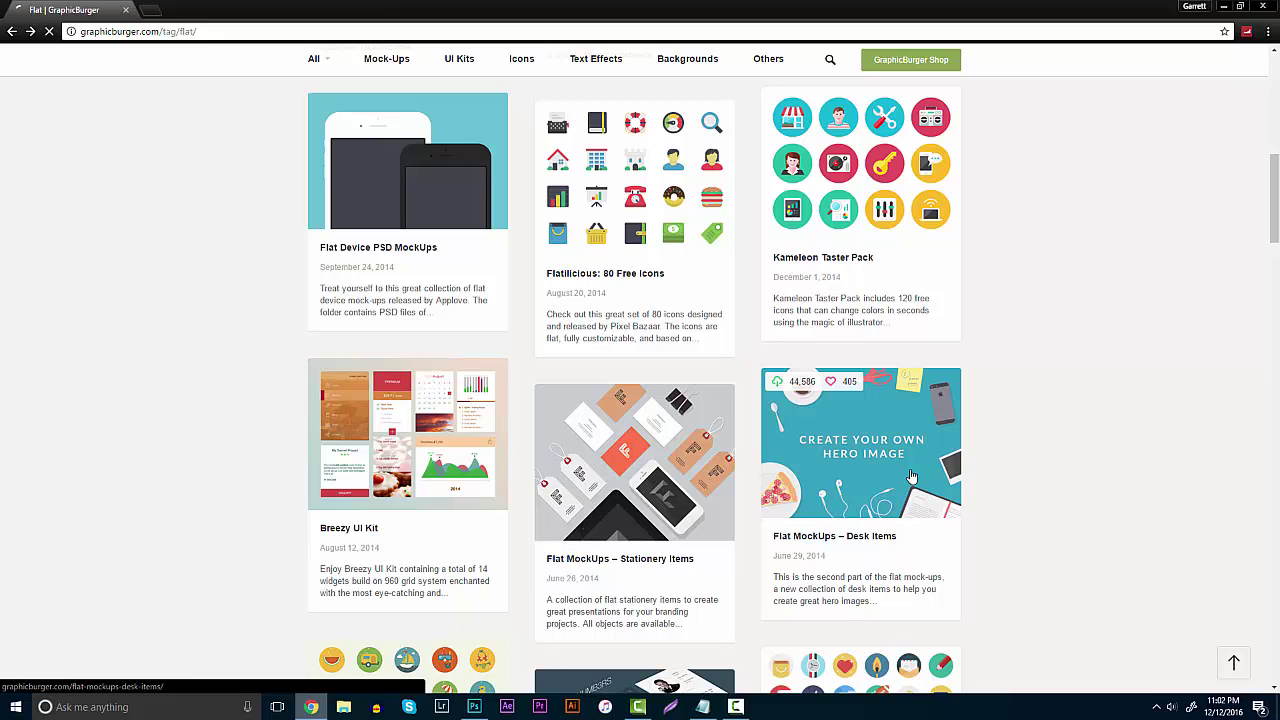
{"action": "scroll", "coordinate": [903, 479], "scroll_direction": "down", "scroll_amount": 6}
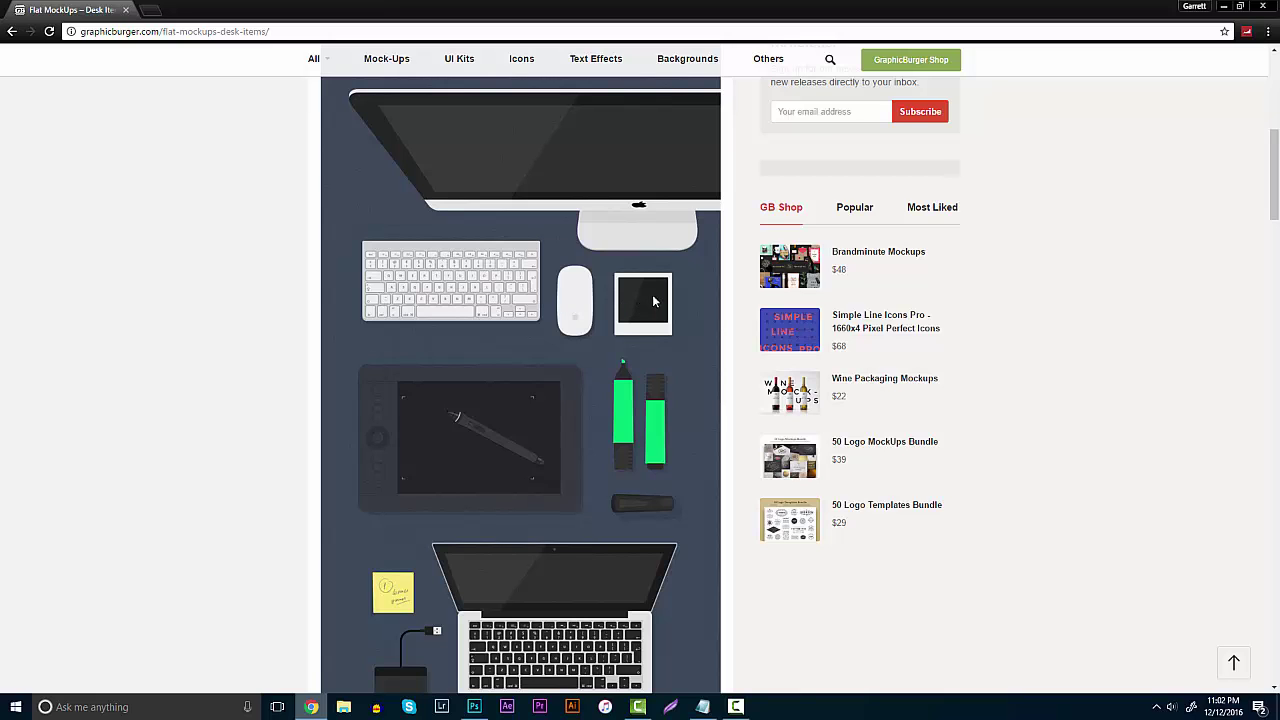
{"action": "scroll", "coordinate": [630, 292], "scroll_direction": "down", "scroll_amount": 1}
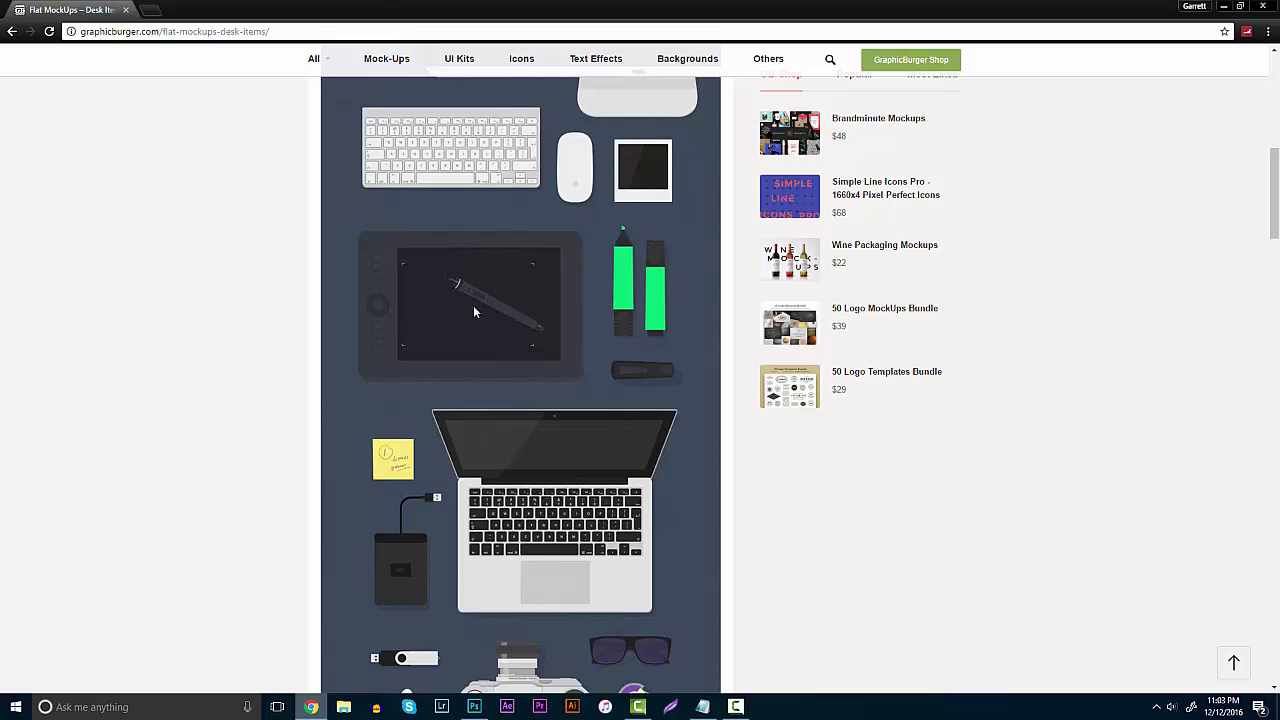
{"action": "scroll", "coordinate": [474, 313], "scroll_direction": "down", "scroll_amount": 4}
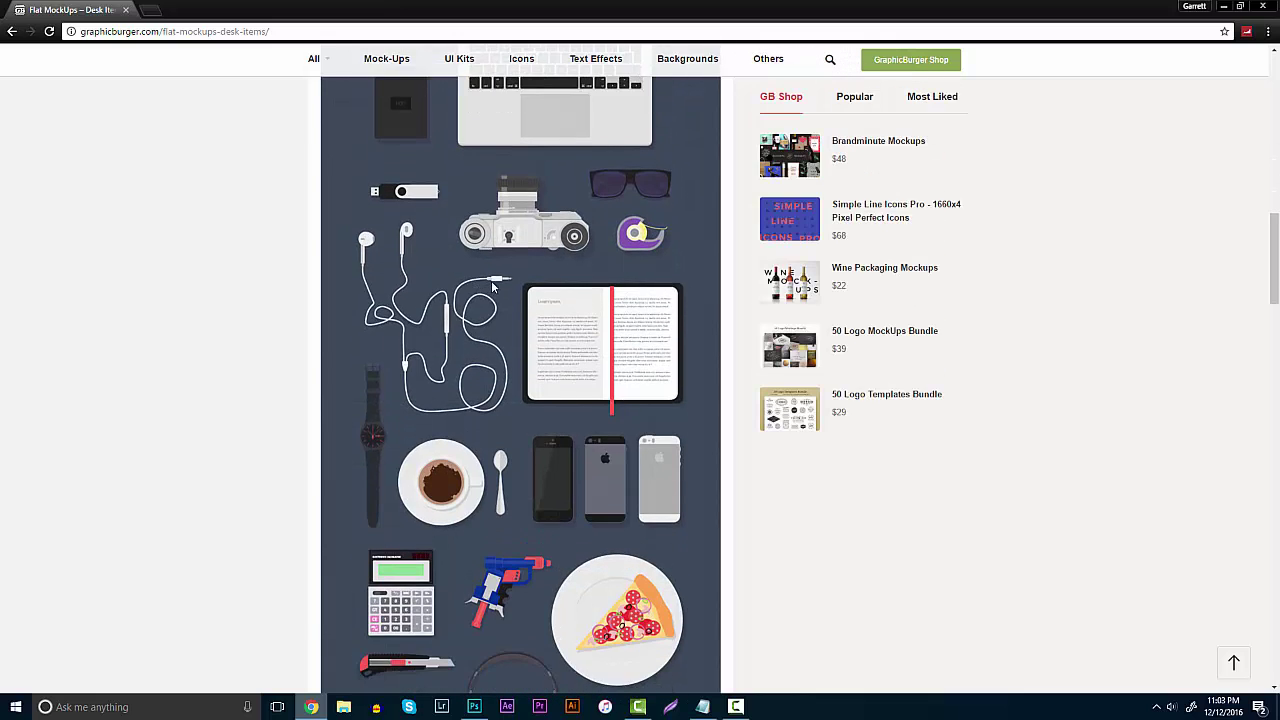
{"action": "scroll", "coordinate": [492, 290], "scroll_direction": "down", "scroll_amount": 5}
{"action": "scroll", "coordinate": [492, 298], "scroll_direction": "down", "scroll_amount": 3}
{"action": "scroll", "coordinate": [522, 335], "scroll_direction": "down", "scroll_amount": 2}
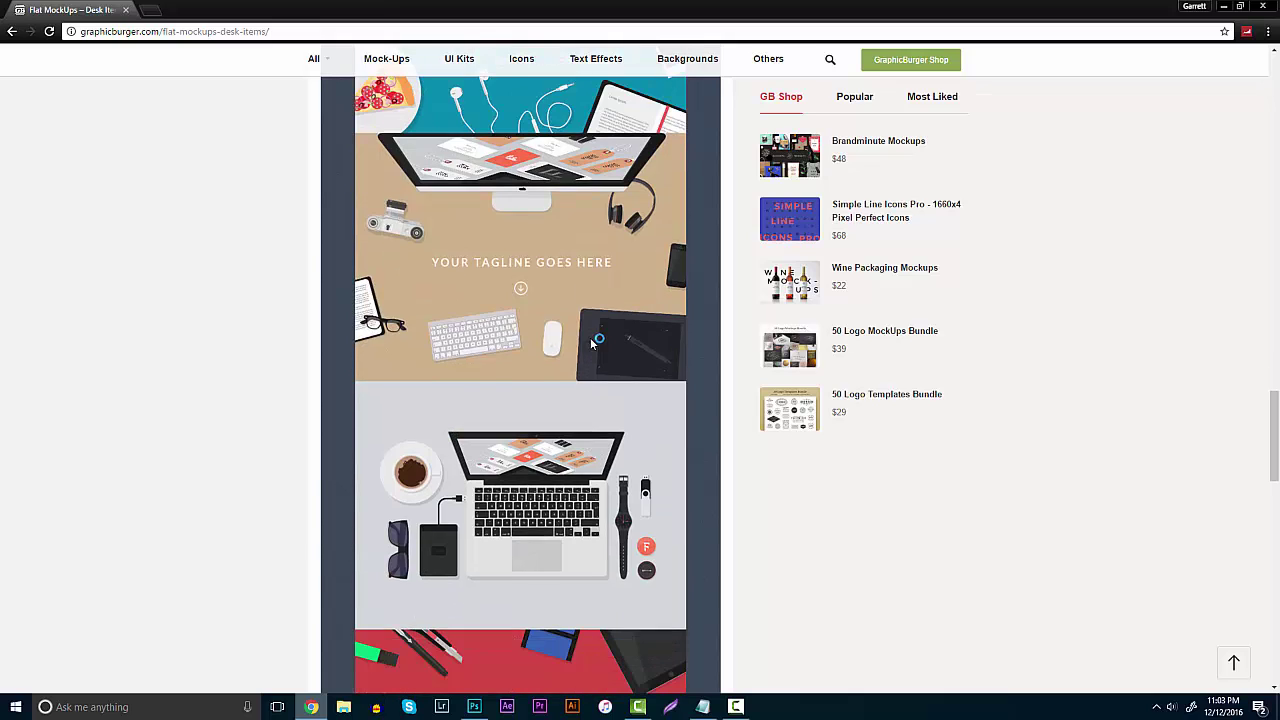
{"action": "scroll", "coordinate": [540, 280], "scroll_direction": "down", "scroll_amount": 2}
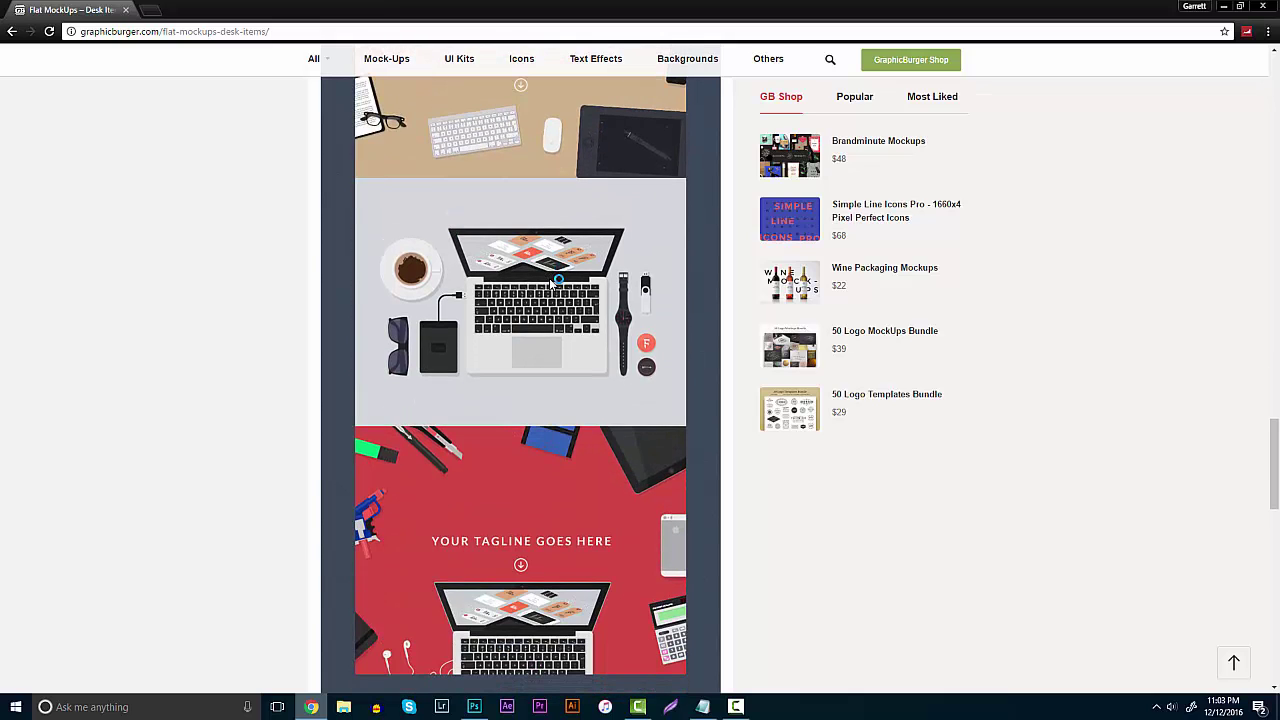
{"action": "scroll", "coordinate": [543, 278], "scroll_direction": "down", "scroll_amount": 3}
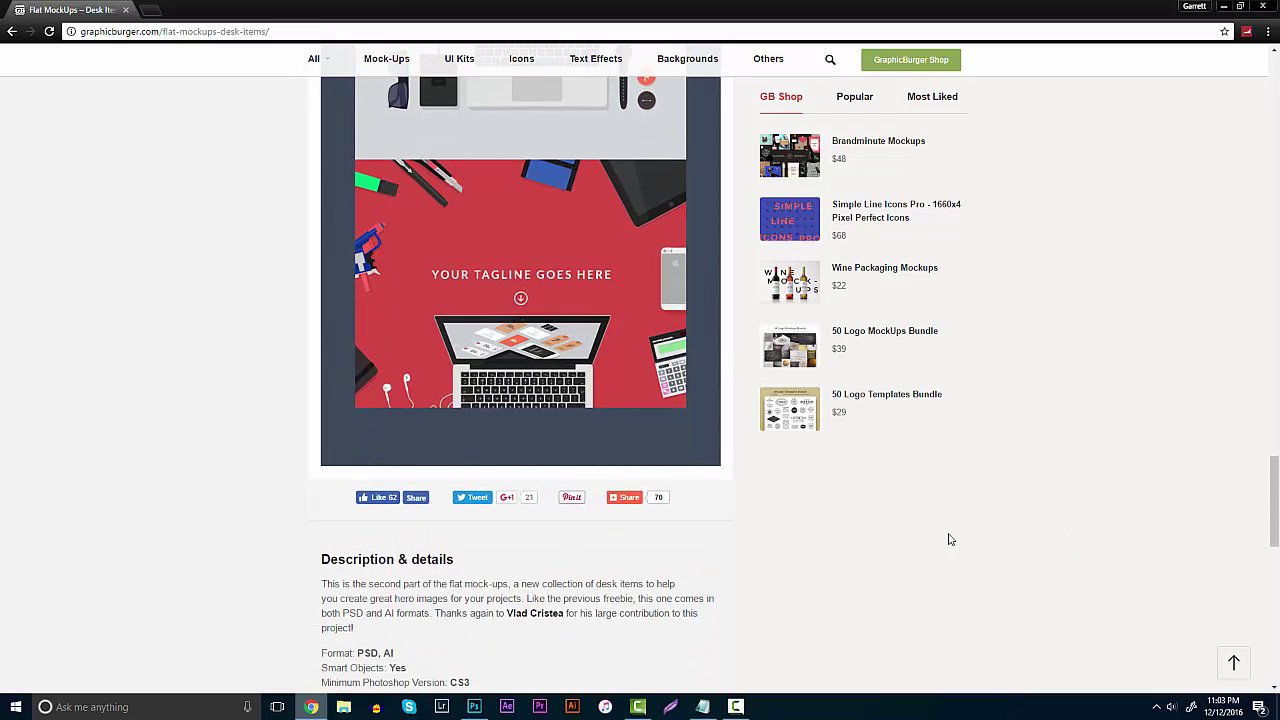
{"action": "scroll", "coordinate": [573, 421], "scroll_direction": "down", "scroll_amount": 3}
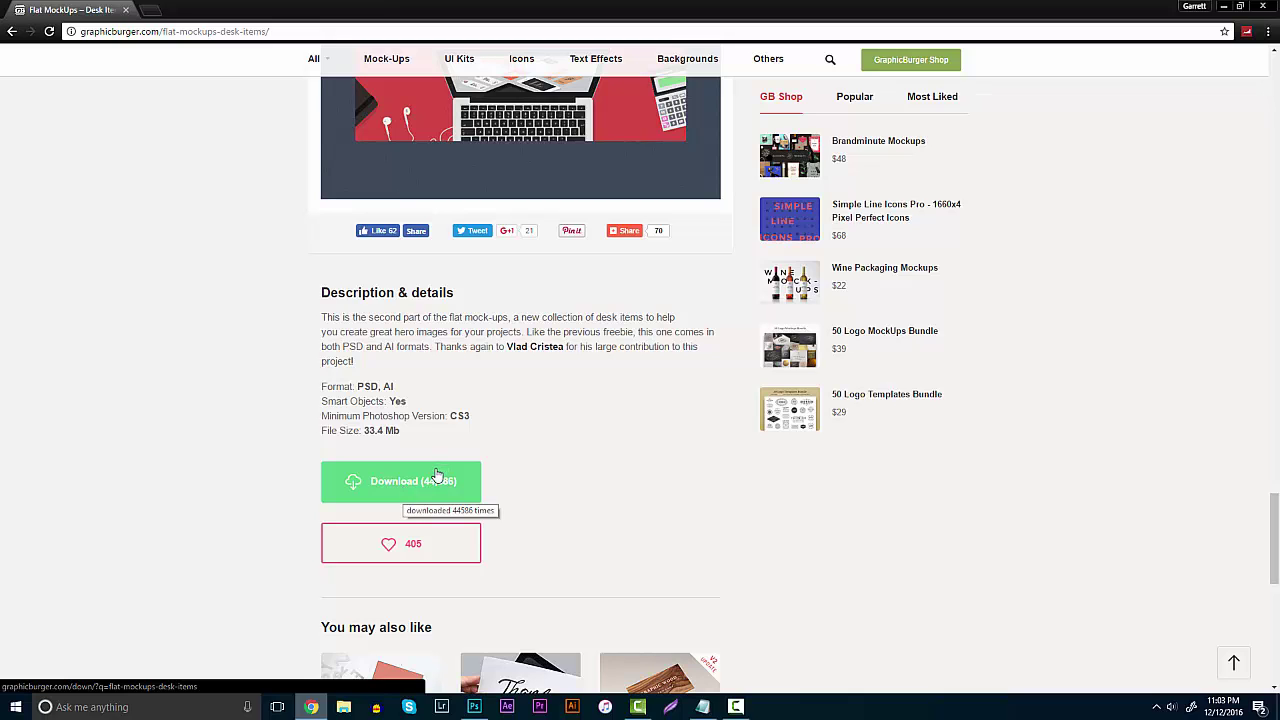
Open Desk items_all.psd from the desktop's Flat MockUps - Desk Items folder in Photoshop, leaving the missing fonts unresolved.
{"action": "left_click", "coordinate": [312, 707]}
{"action": "left_click", "coordinate": [474, 707]}
{"action": "double_click", "coordinate": [1241, 258]}
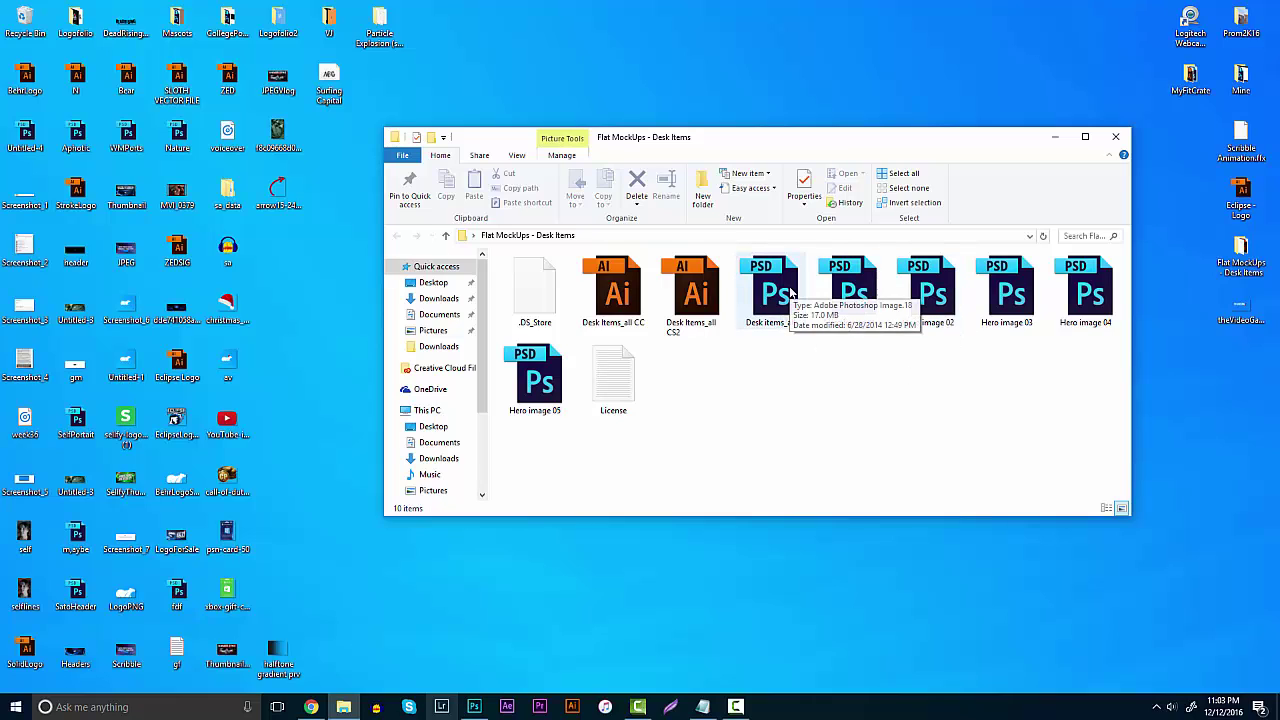
{"action": "double_click", "coordinate": [789, 290]}
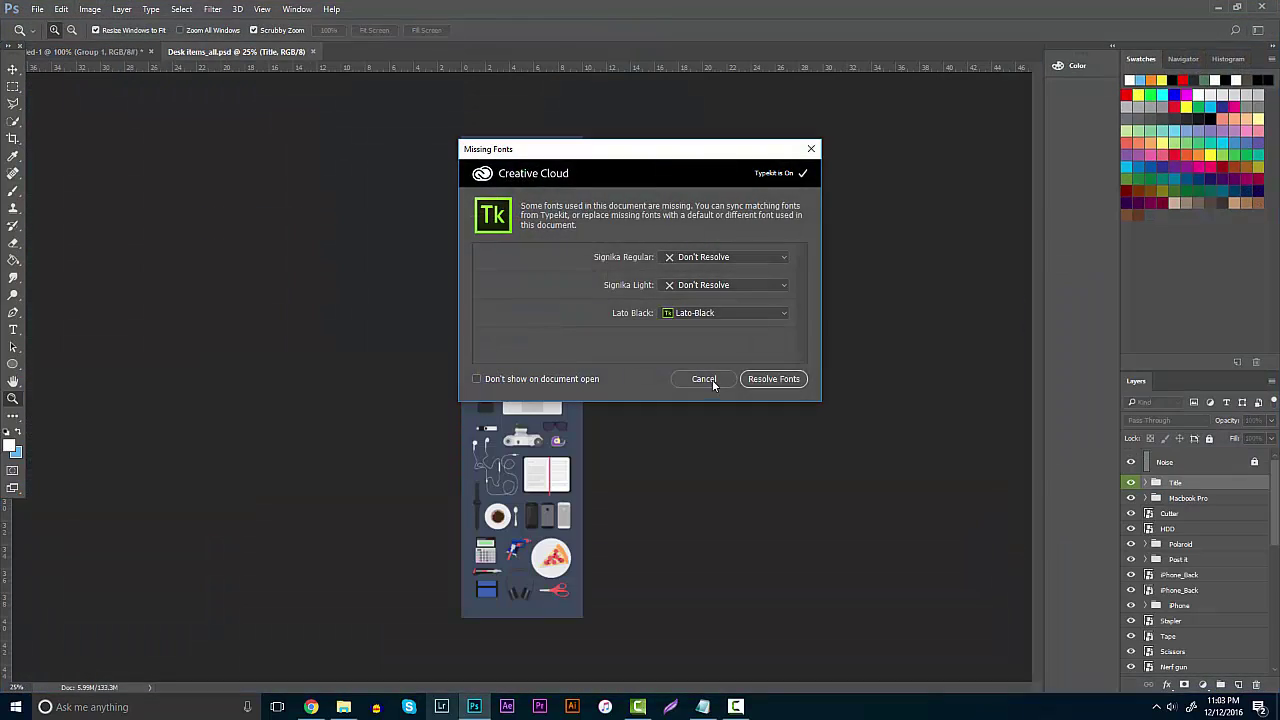
{"action": "left_click", "coordinate": [710, 377]}
{"action": "left_click_drag", "start_coordinate": [495, 356], "coordinate": [565, 324]}
{"action": "scroll", "coordinate": [565, 324], "scroll_direction": "up", "scroll_amount": 5}
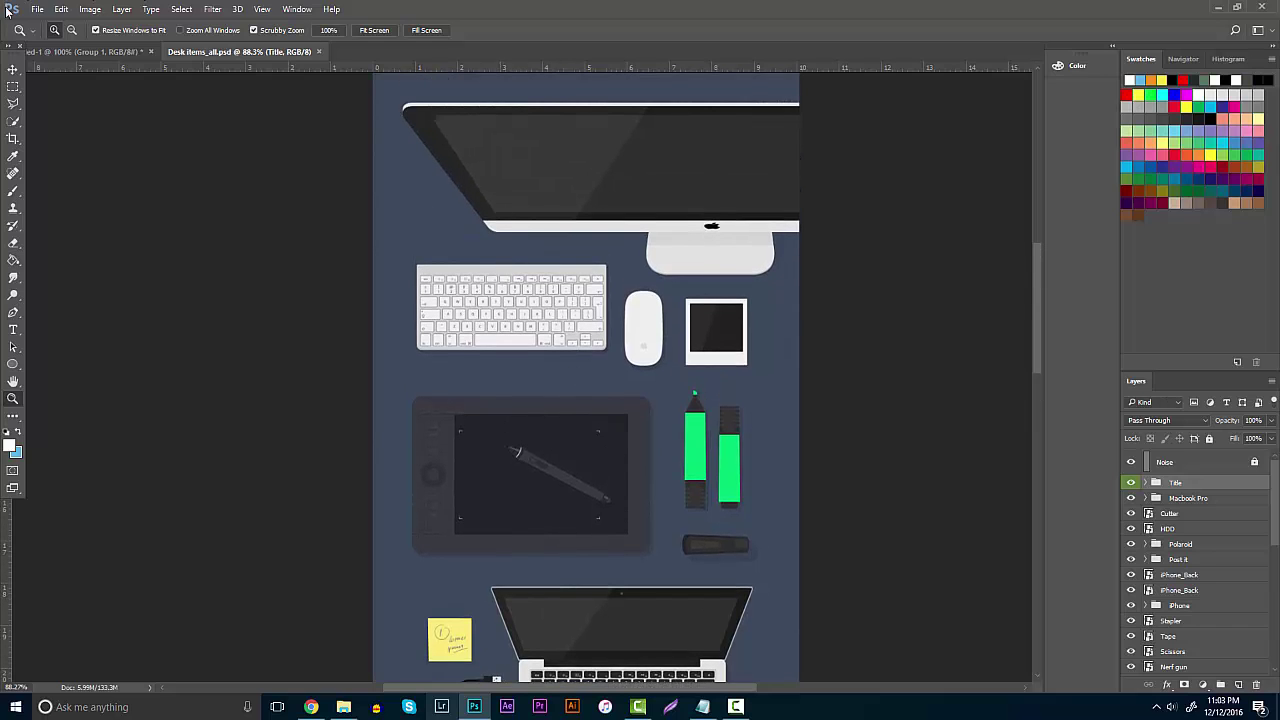
Create a 1500 x 500 px RGB document at 72 ppi with white contents and convert its background into a regular layer.
{"action": "left_click", "coordinate": [37, 10]}
{"action": "left_click", "coordinate": [45, 24]}
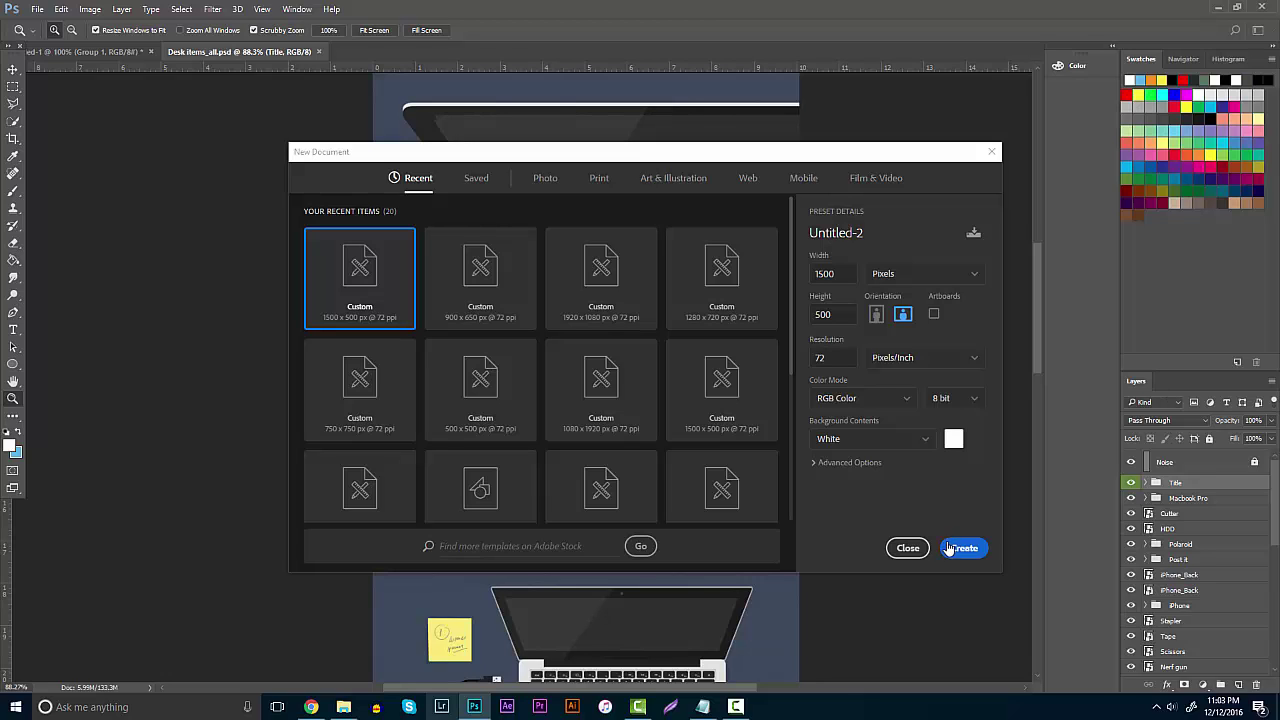
{"action": "left_click", "coordinate": [946, 549]}
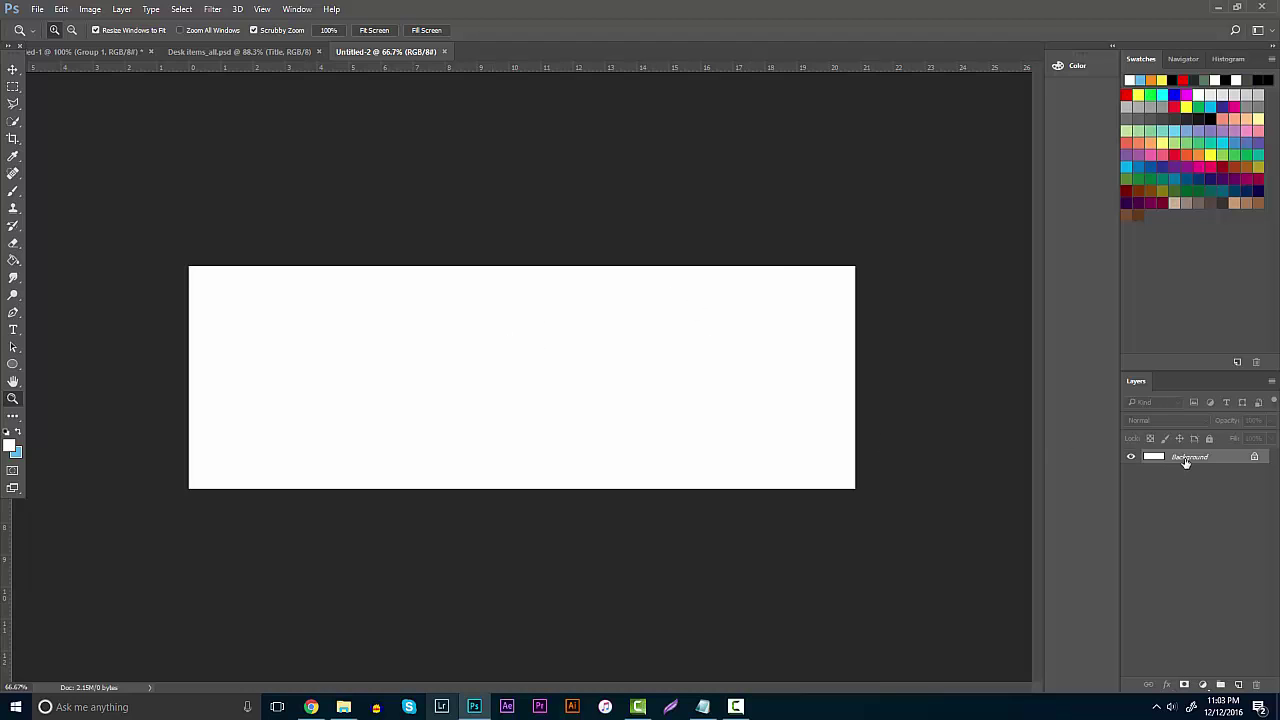
{"action": "double_click", "coordinate": [1186, 462]}
{"action": "left_click", "coordinate": [755, 229]}
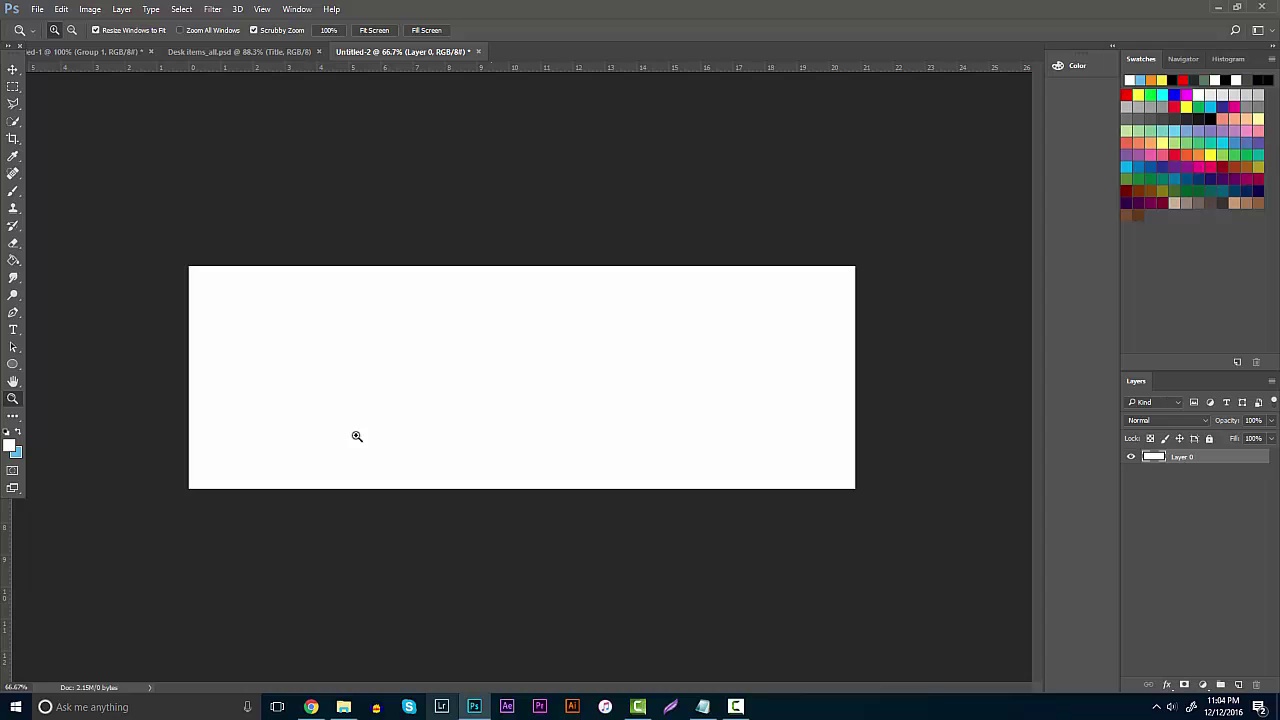
Fill the blank header layer with light blue, using 66b7ef as the foreground colour.
{"action": "left_click", "coordinate": [18, 431]}
{"action": "left_click", "coordinate": [11, 446]}
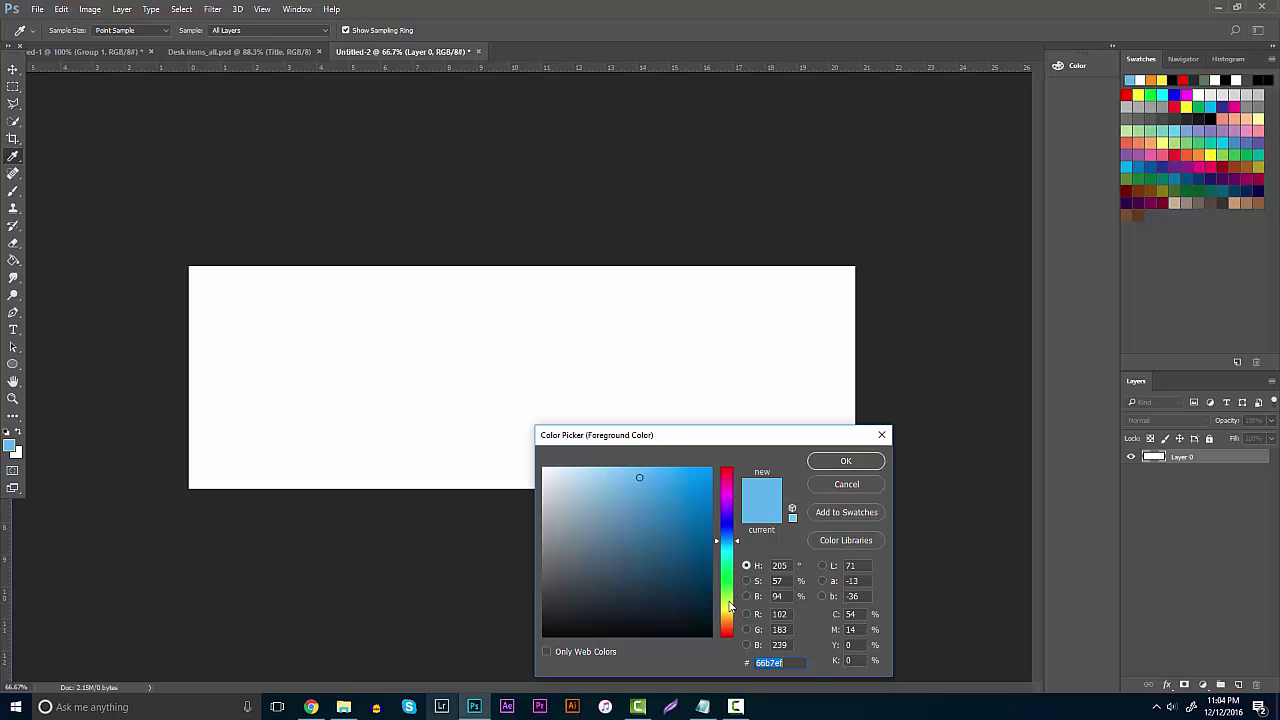
{"action": "left_click", "coordinate": [843, 462]}
{"action": "left_click", "coordinate": [13, 260]}
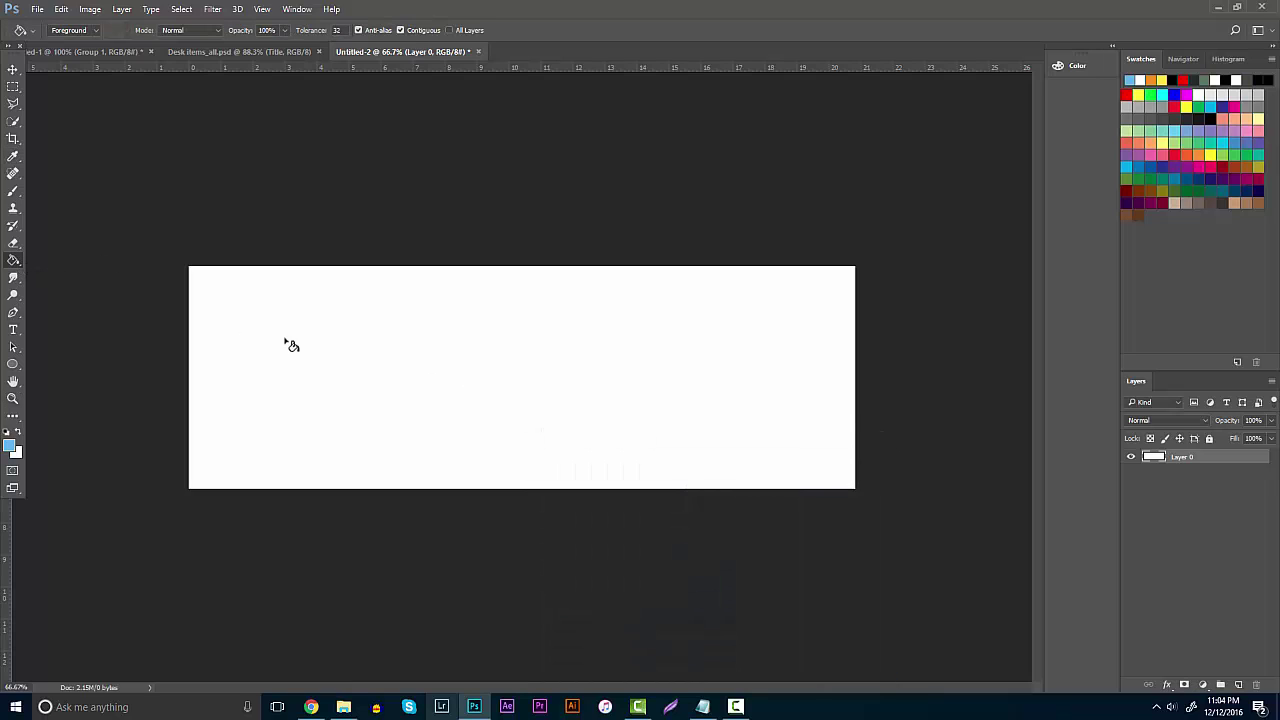
{"action": "left_click", "coordinate": [330, 357]}
{"action": "left_click", "coordinate": [13, 398]}
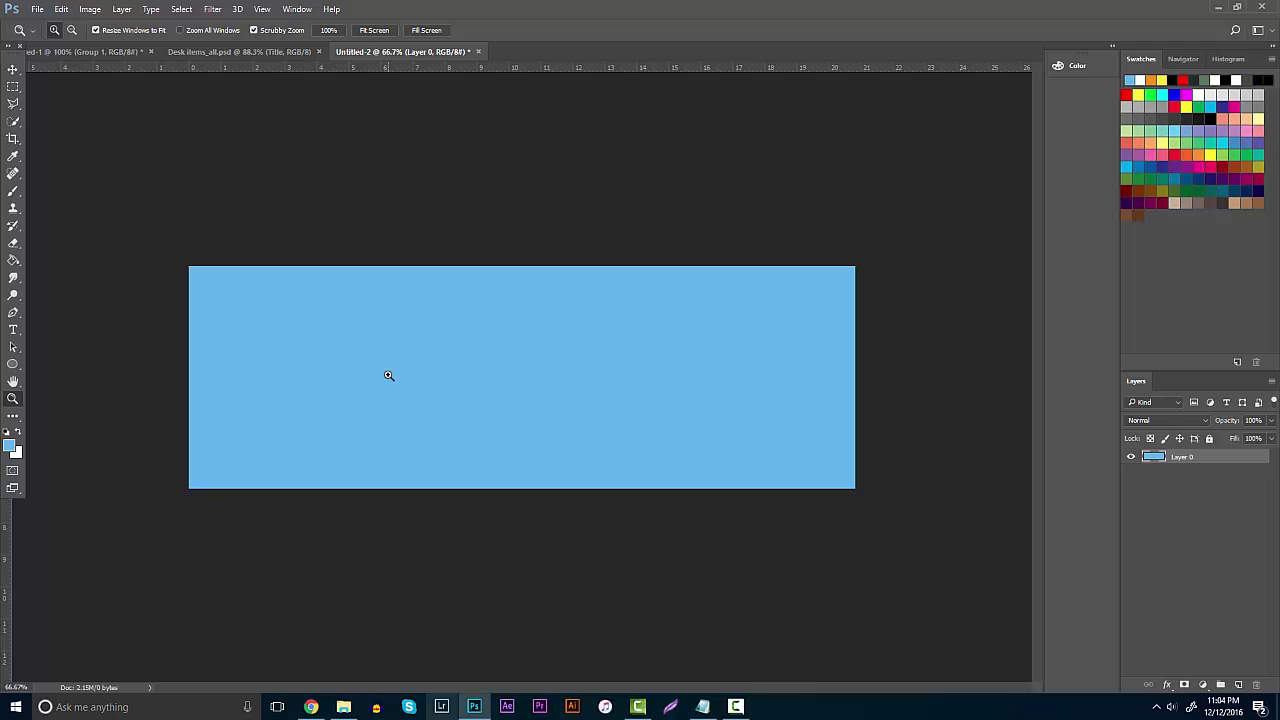
{"action": "left_click", "coordinate": [552, 373]}
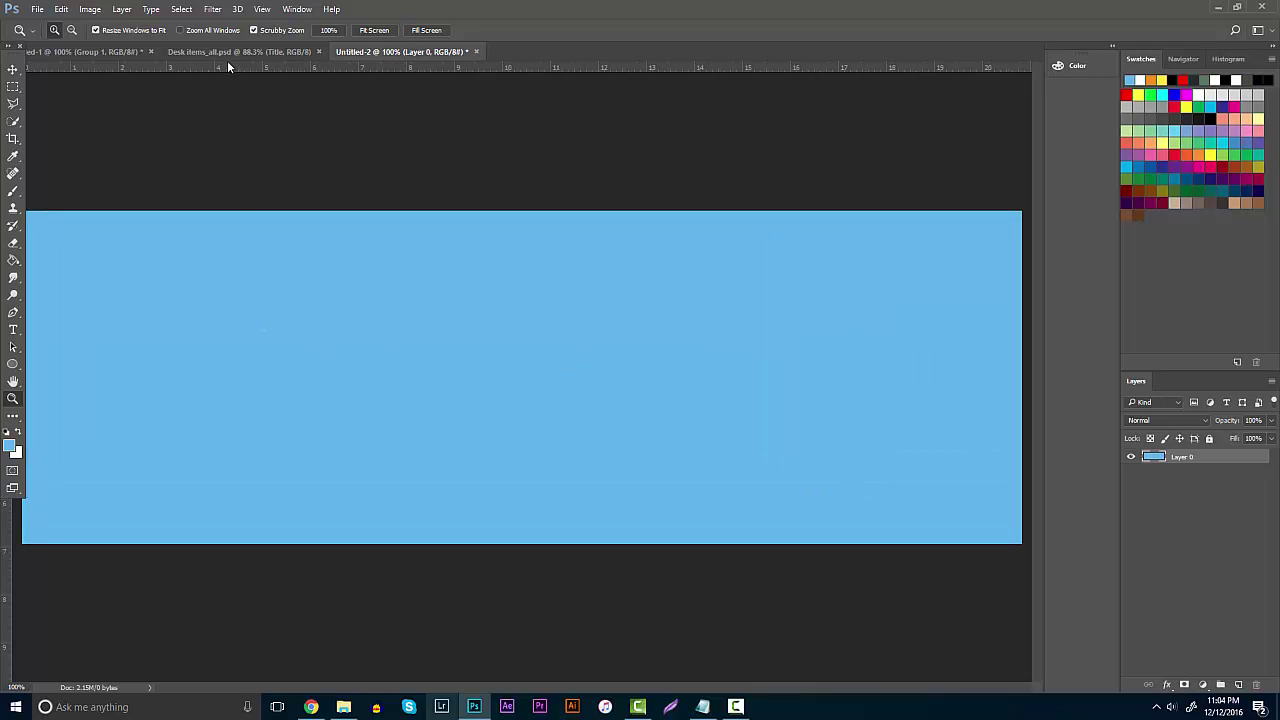
Look through the desk-item artwork and the matching layer list in Desk items_all.psd.
{"action": "left_click", "coordinate": [227, 58]}
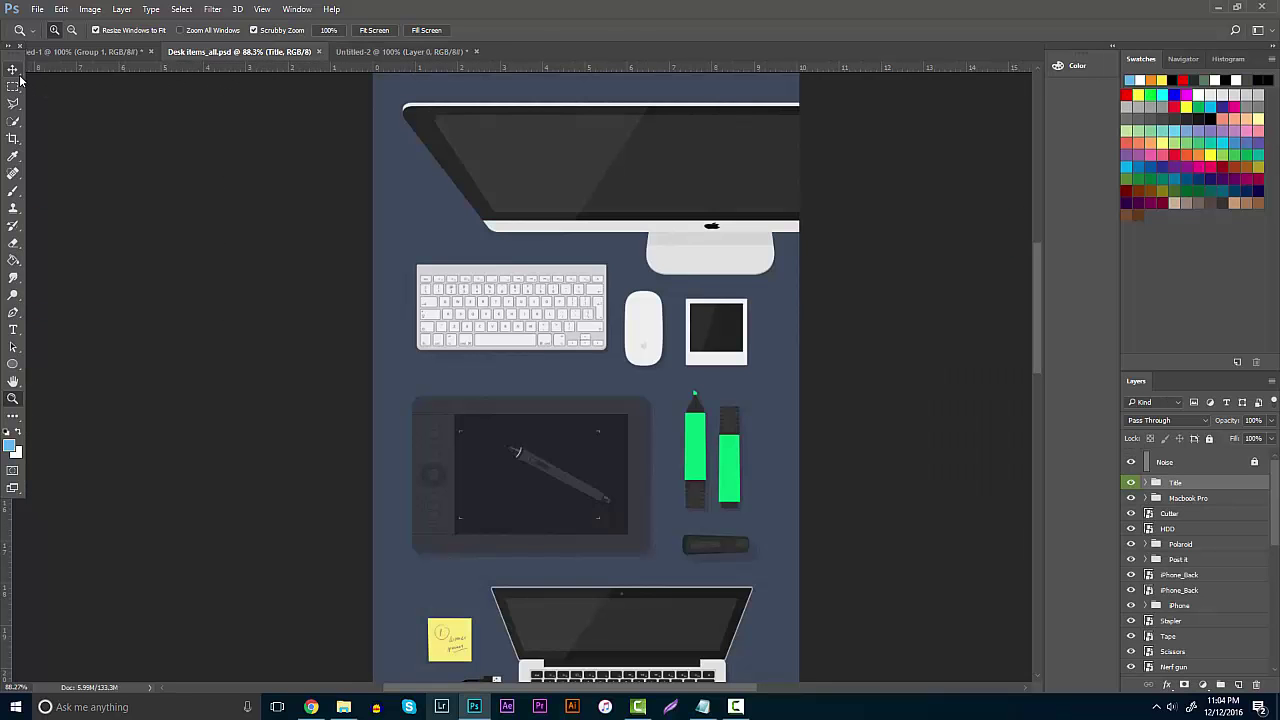
{"action": "key", "text": "v"}
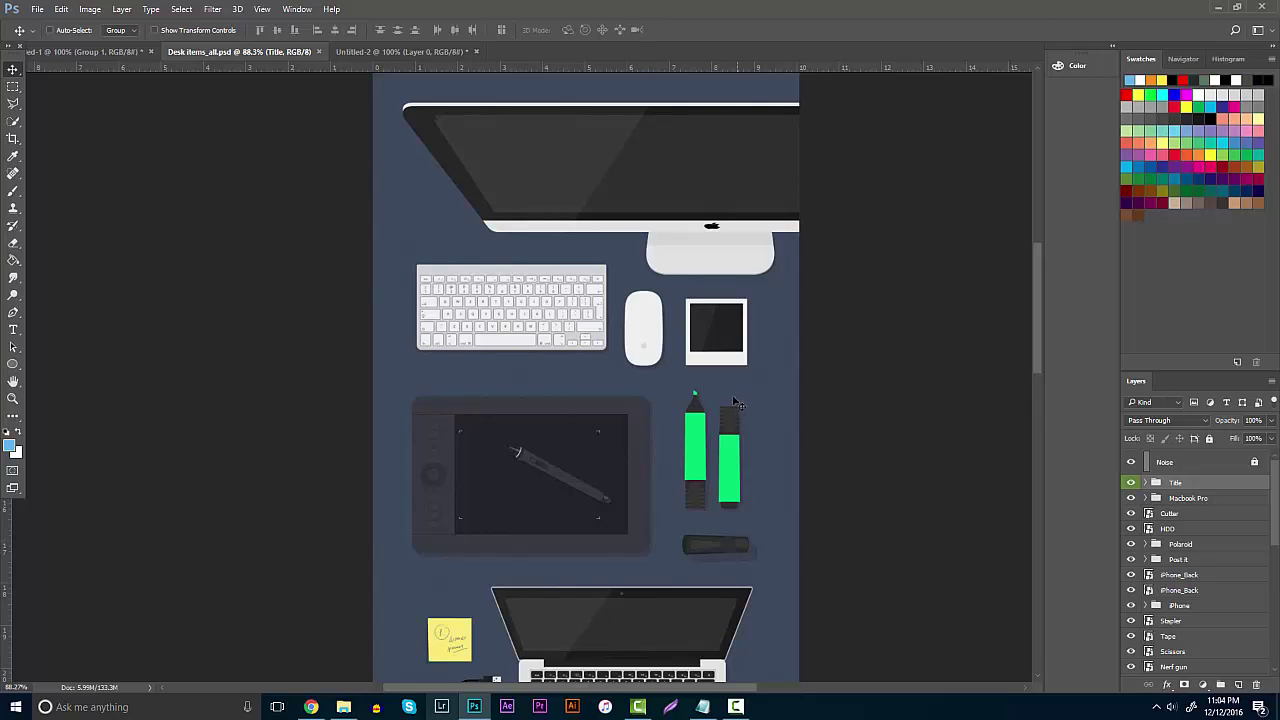
{"action": "scroll", "coordinate": [1210, 490], "scroll_direction": "down", "scroll_amount": 2}
{"action": "scroll", "coordinate": [1180, 520], "scroll_direction": "up", "scroll_amount": 2}
{"action": "scroll", "coordinate": [1176, 550], "scroll_direction": "down", "scroll_amount": 5}
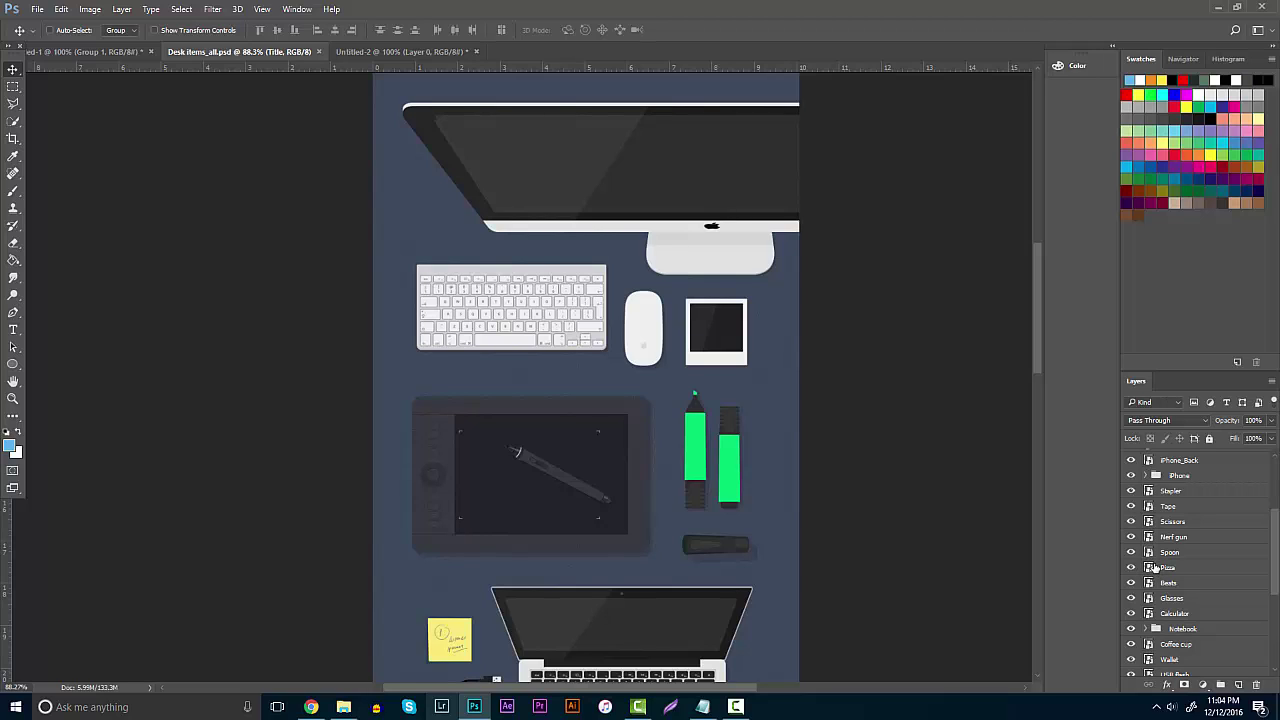
{"action": "scroll", "coordinate": [1156, 578], "scroll_direction": "up", "scroll_amount": 5}
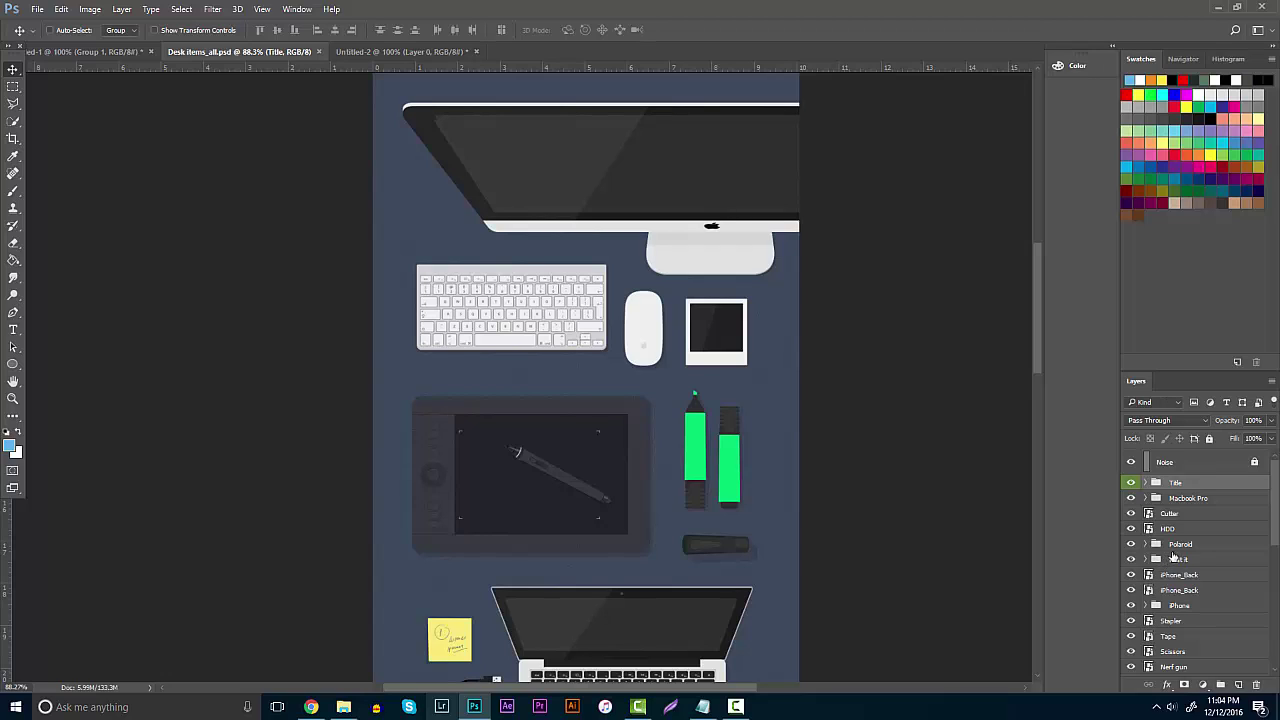
{"action": "left_click", "coordinate": [1160, 468]}
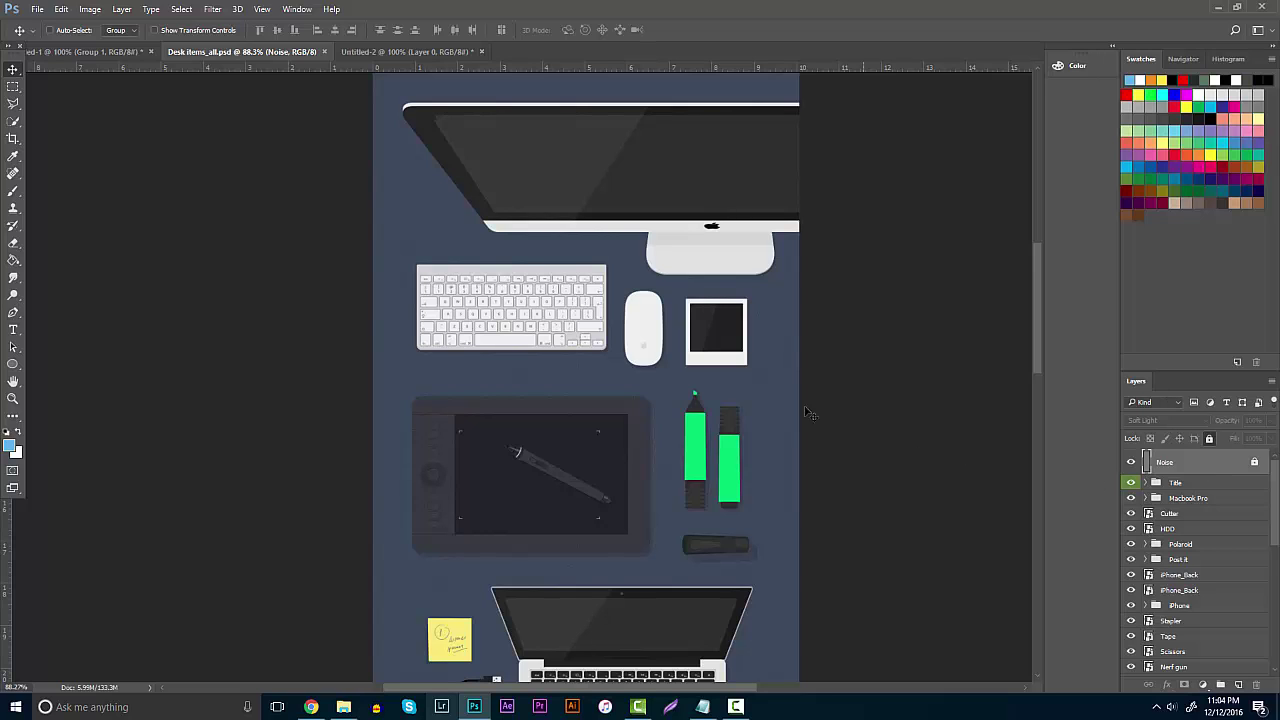
{"action": "scroll", "coordinate": [738, 430], "scroll_direction": "down", "scroll_amount": 1}
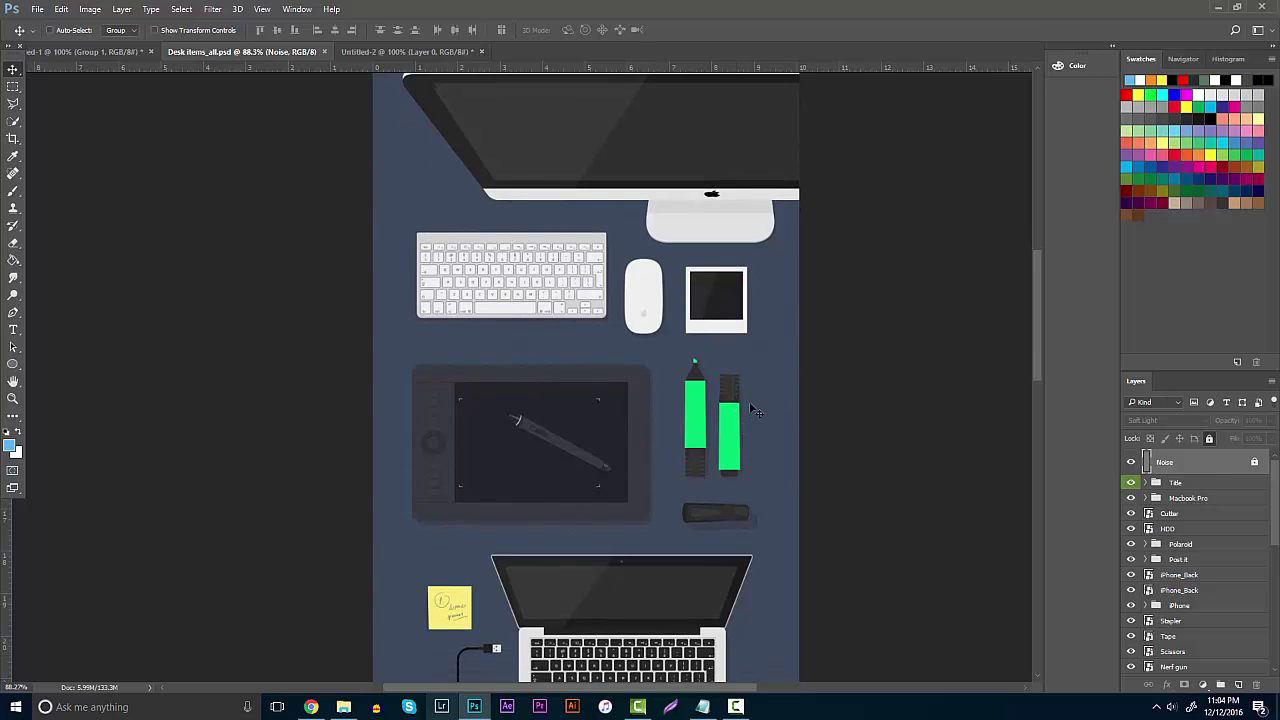
{"action": "scroll", "coordinate": [749, 401], "scroll_direction": "down", "scroll_amount": 2}
{"action": "scroll", "coordinate": [1185, 518], "scroll_direction": "down", "scroll_amount": 2}
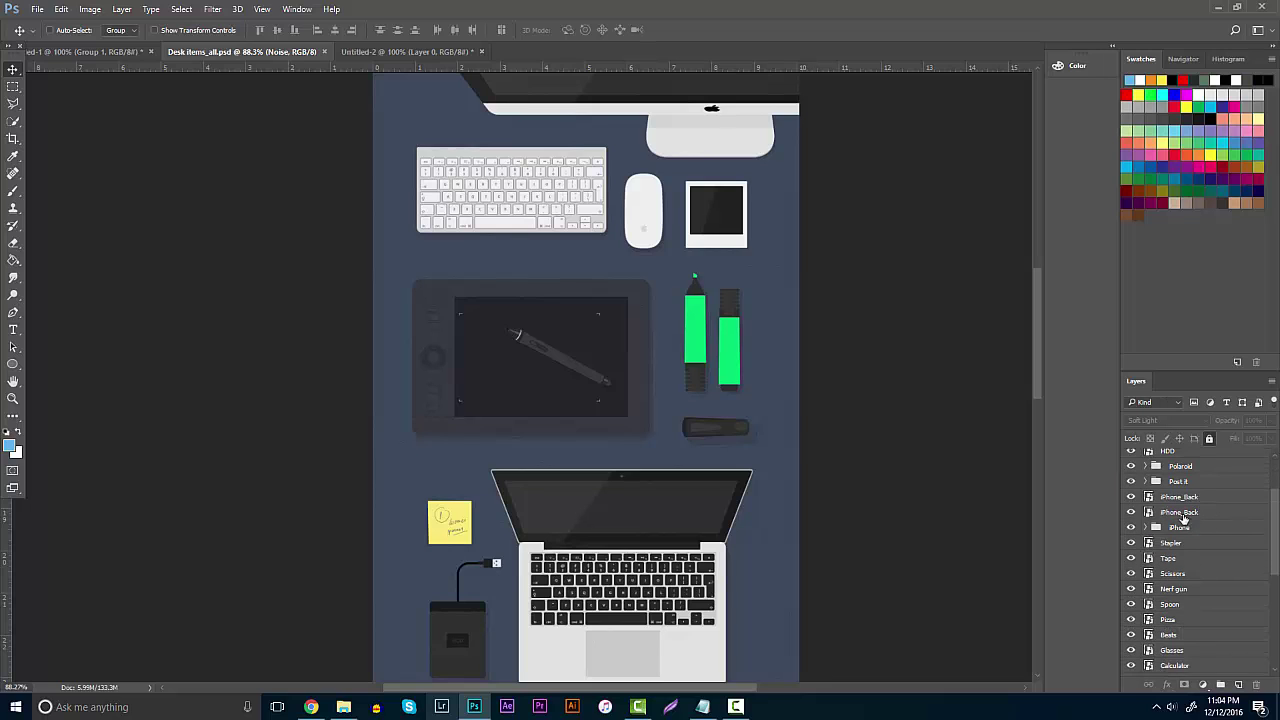
{"action": "scroll", "coordinate": [1134, 565], "scroll_direction": "down", "scroll_amount": 2}
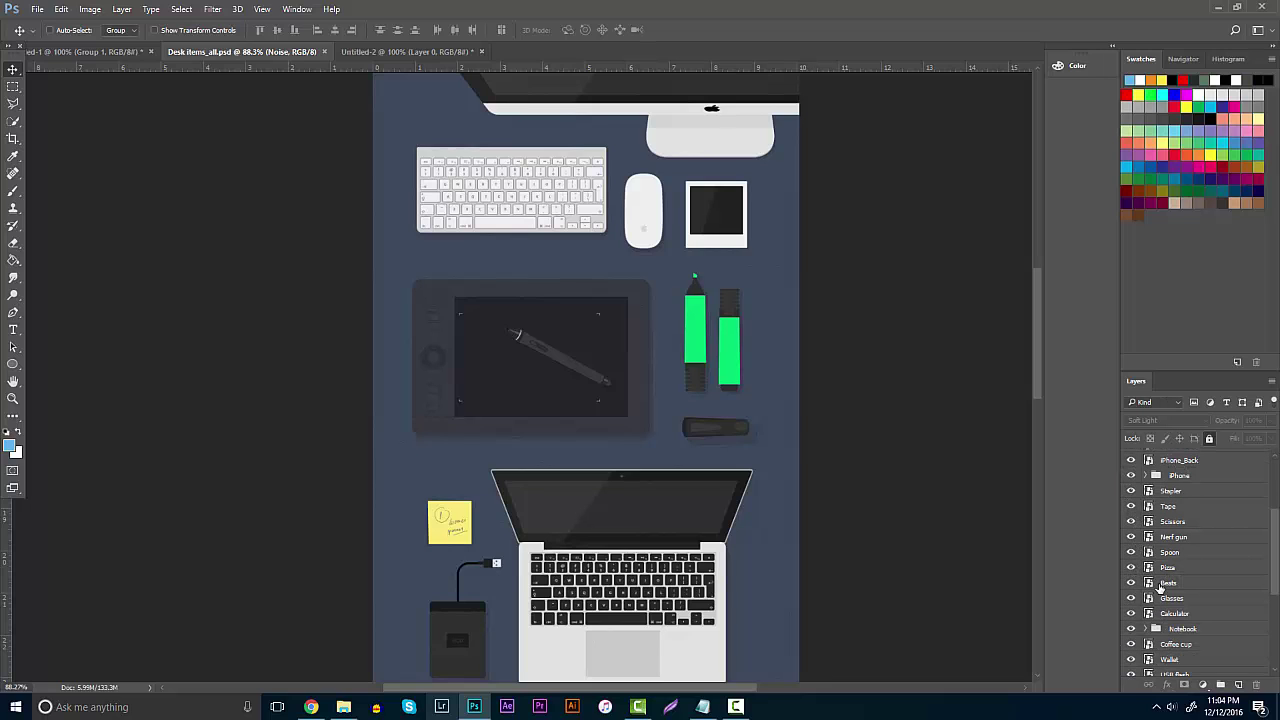
{"action": "left_click", "coordinate": [1160, 586]}
{"action": "scroll", "coordinate": [990, 524], "scroll_direction": "down", "scroll_amount": 7}
{"action": "scroll", "coordinate": [984, 487], "scroll_direction": "down", "scroll_amount": 5}
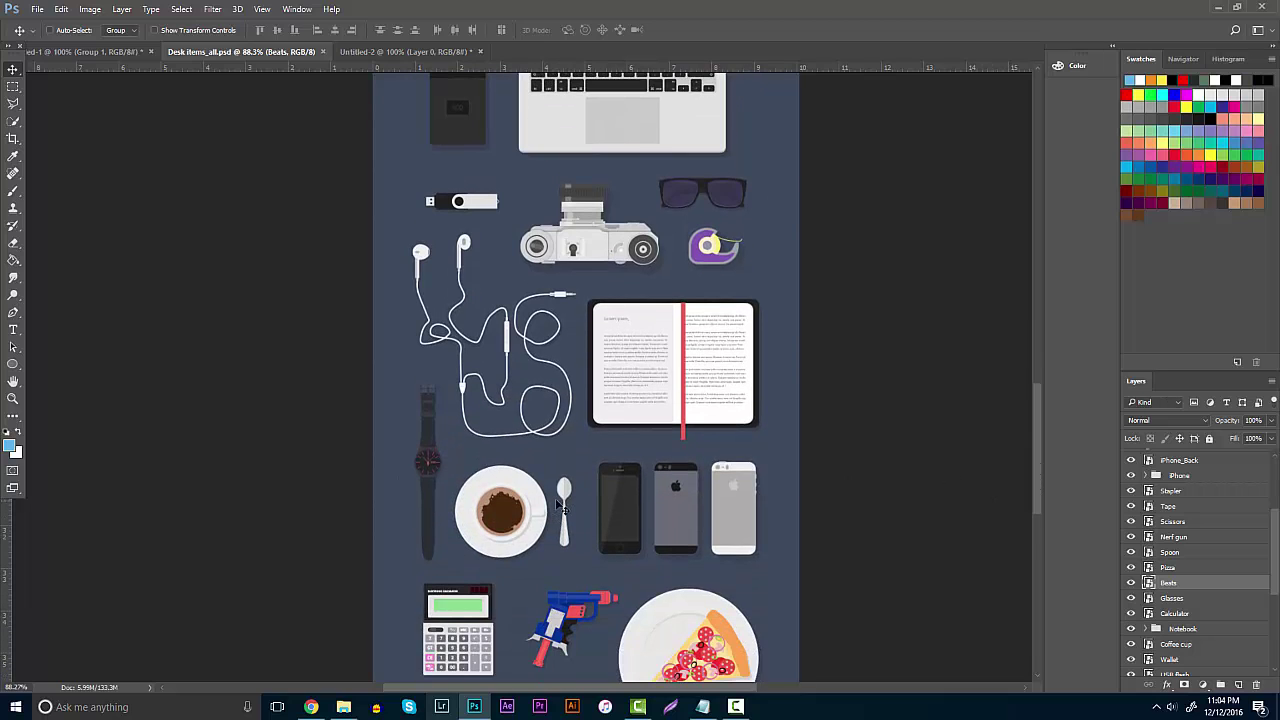
{"action": "scroll", "coordinate": [658, 442], "scroll_direction": "down", "scroll_amount": 5}
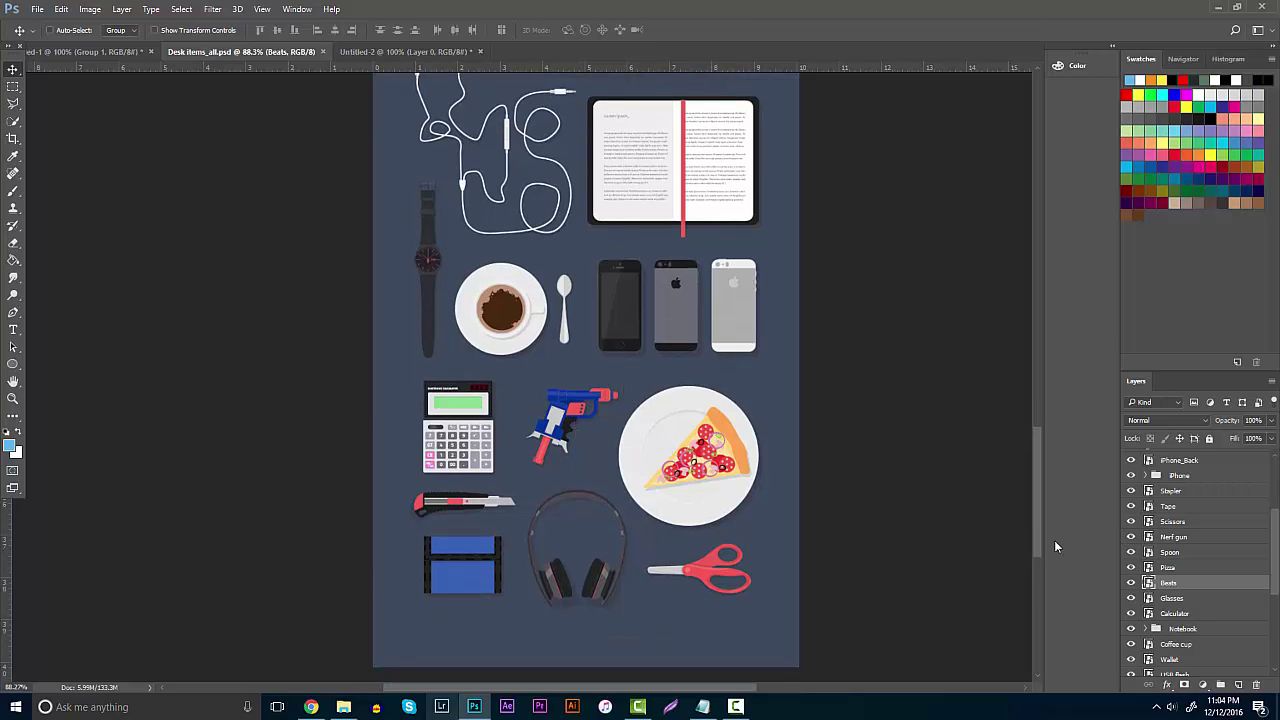
{"action": "scroll", "coordinate": [1172, 580], "scroll_direction": "down", "scroll_amount": 3}
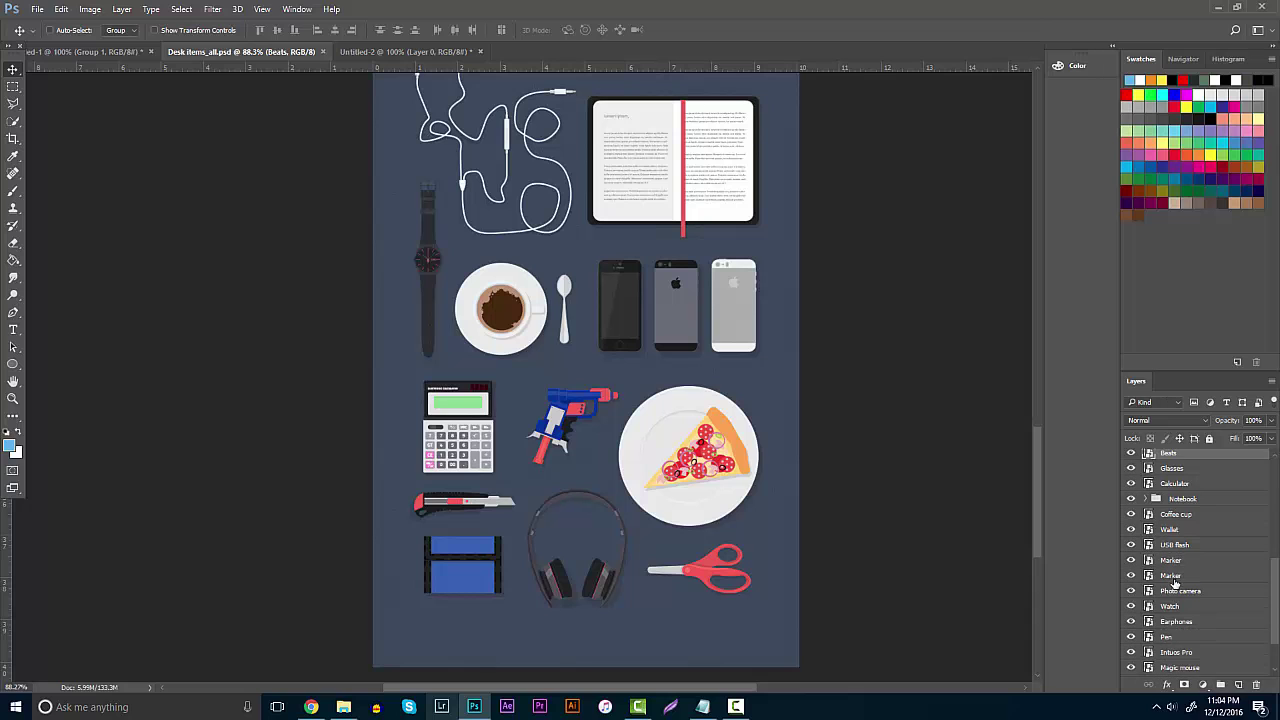
Copy the Pen and Intuos Pro layers from Desk items_all.psd into the blue header document.
{"action": "left_click_drag", "start_coordinate": [1037, 497], "coordinate": [1034, 390]}
{"action": "scroll", "coordinate": [1220, 605], "scroll_direction": "down", "scroll_amount": 2}
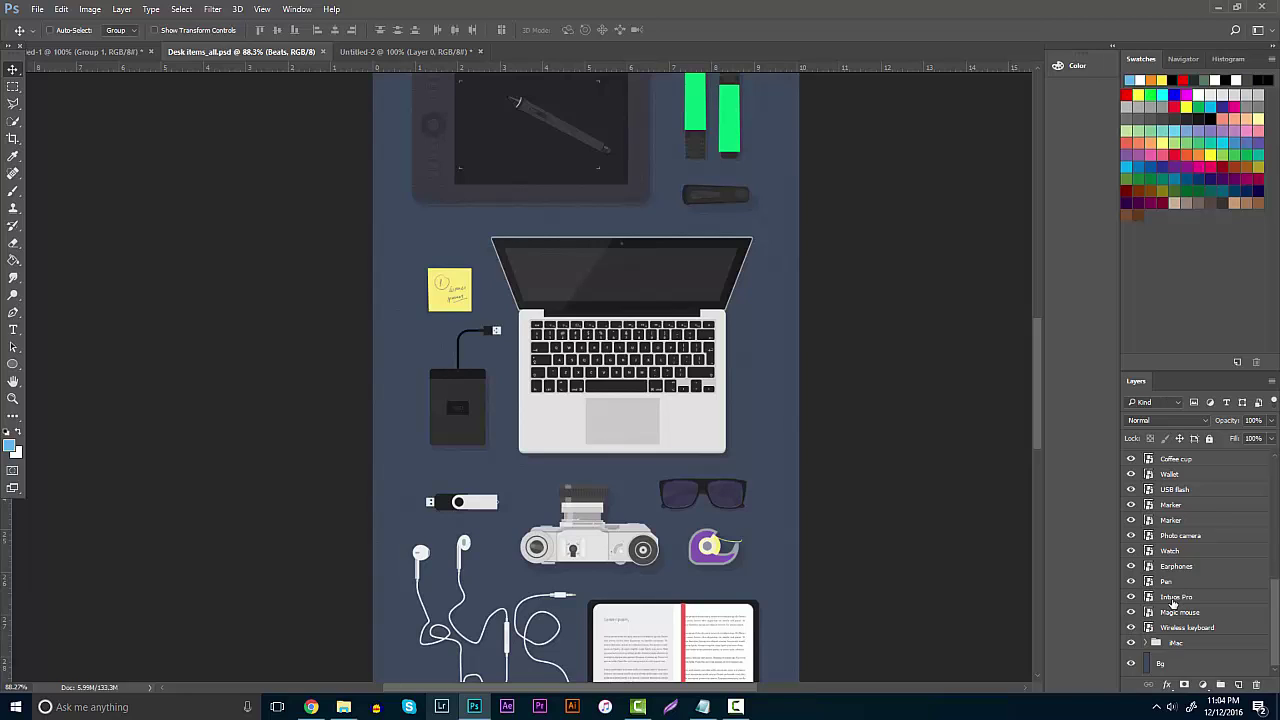
{"action": "left_click", "coordinate": [1174, 598]}
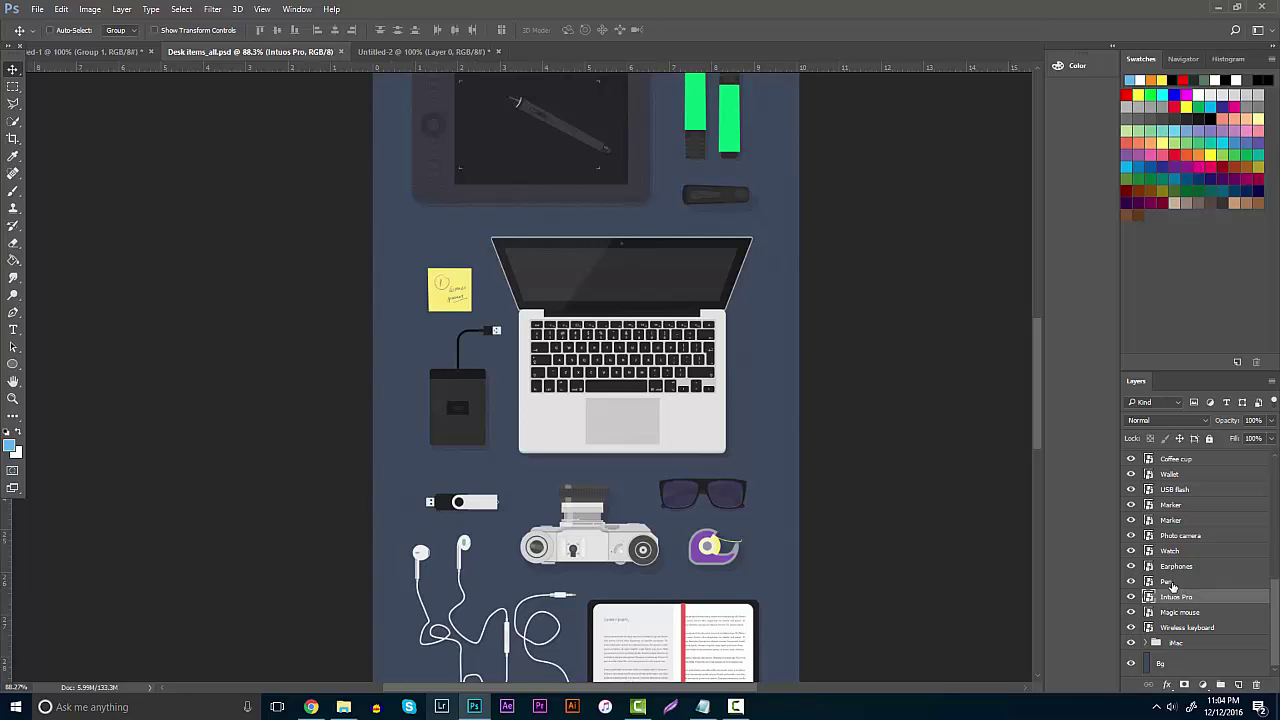
{"action": "left_click", "coordinate": [1171, 582], "text": "shift"}
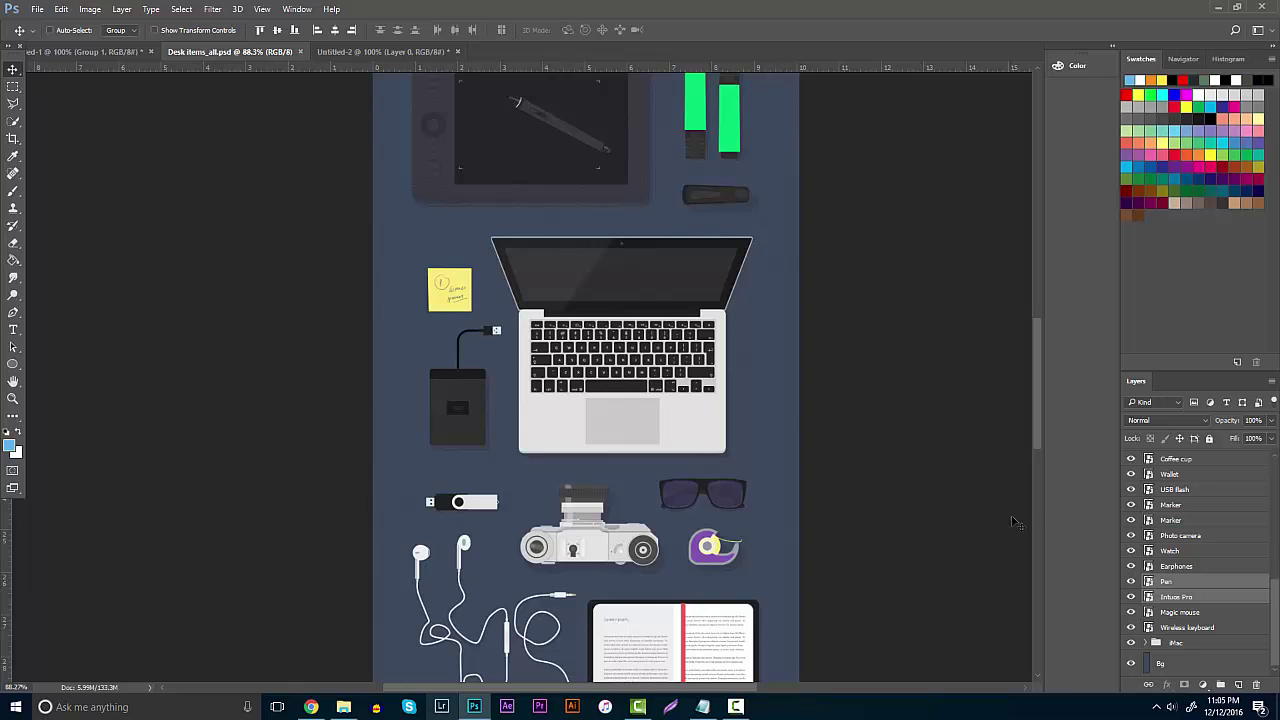
{"action": "left_click_drag", "start_coordinate": [588, 130], "coordinate": [760, 365]}
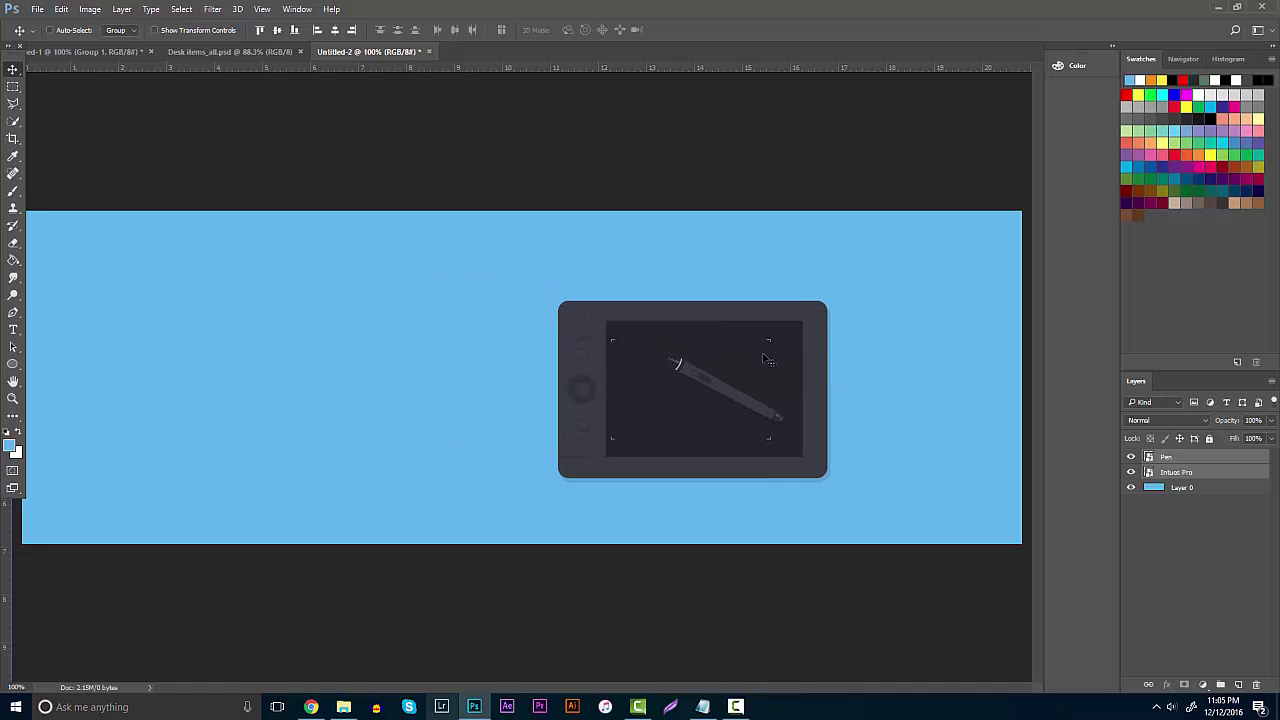
Rotate the tablet and pen slightly clockwise and place them in the right part of the header.
{"action": "key", "text": "ctrl+t"}
{"action": "left_click_drag", "start_coordinate": [868, 323], "coordinate": [874, 352]}
{"action": "left_click_drag", "start_coordinate": [788, 380], "coordinate": [916, 394]}
{"action": "key", "text": "Return"}
{"action": "left_click_drag", "start_coordinate": [824, 344], "coordinate": [832, 345]}
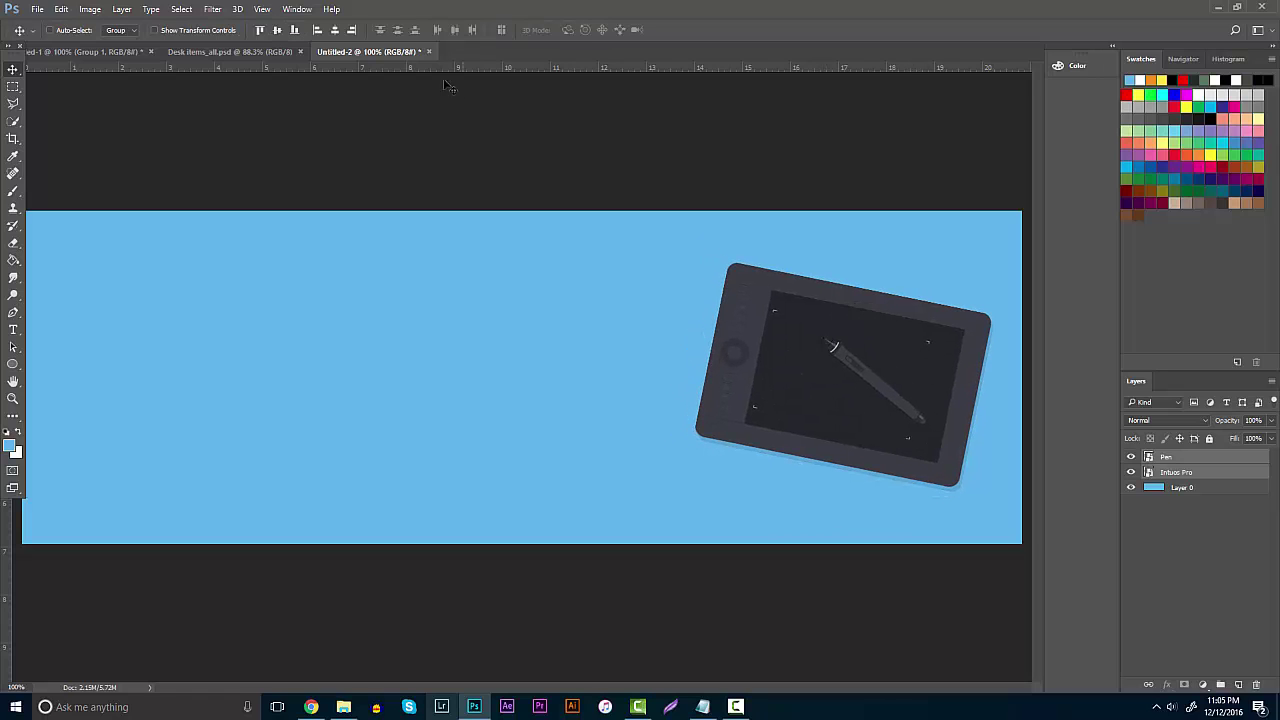
In Desk items_all.psd, move the Macbook Pro group below Cutter and copy it with the HDD layer into the header.
{"action": "left_click", "coordinate": [243, 52]}
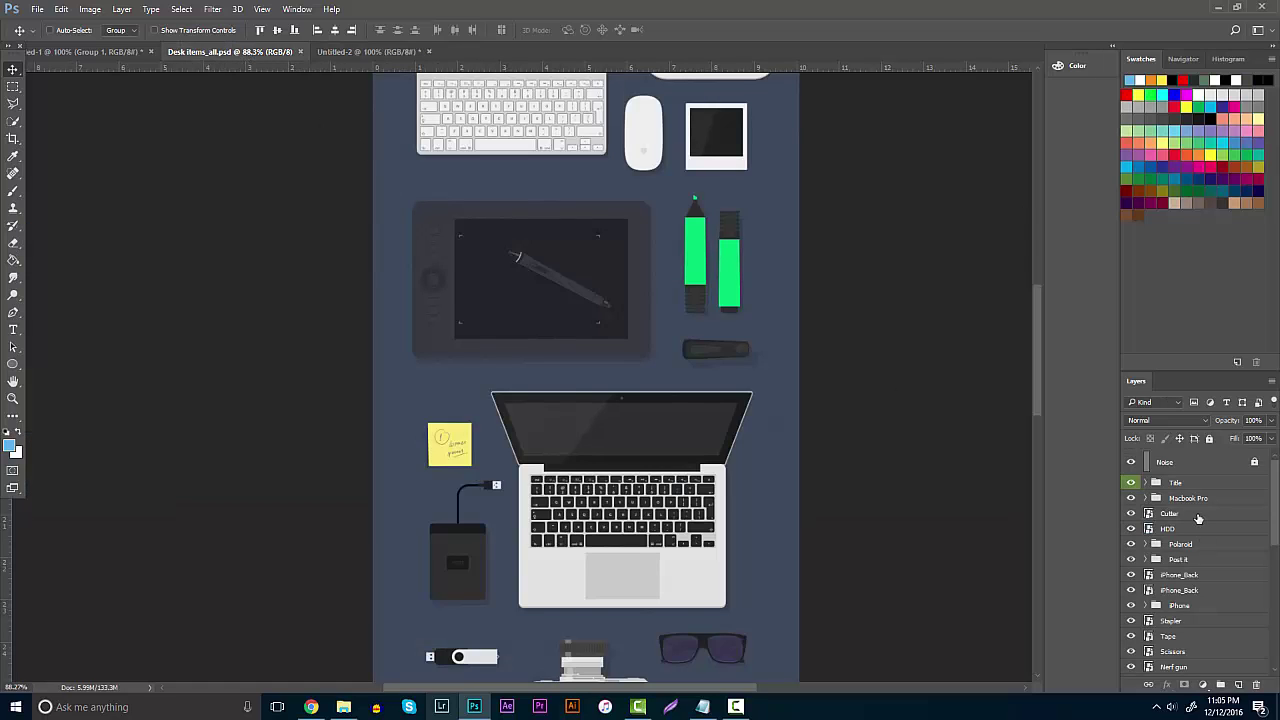
{"action": "left_click", "coordinate": [1137, 500]}
{"action": "left_click_drag", "start_coordinate": [1187, 505], "coordinate": [1169, 529]}
{"action": "left_click", "coordinate": [1169, 529], "text": "ctrl"}
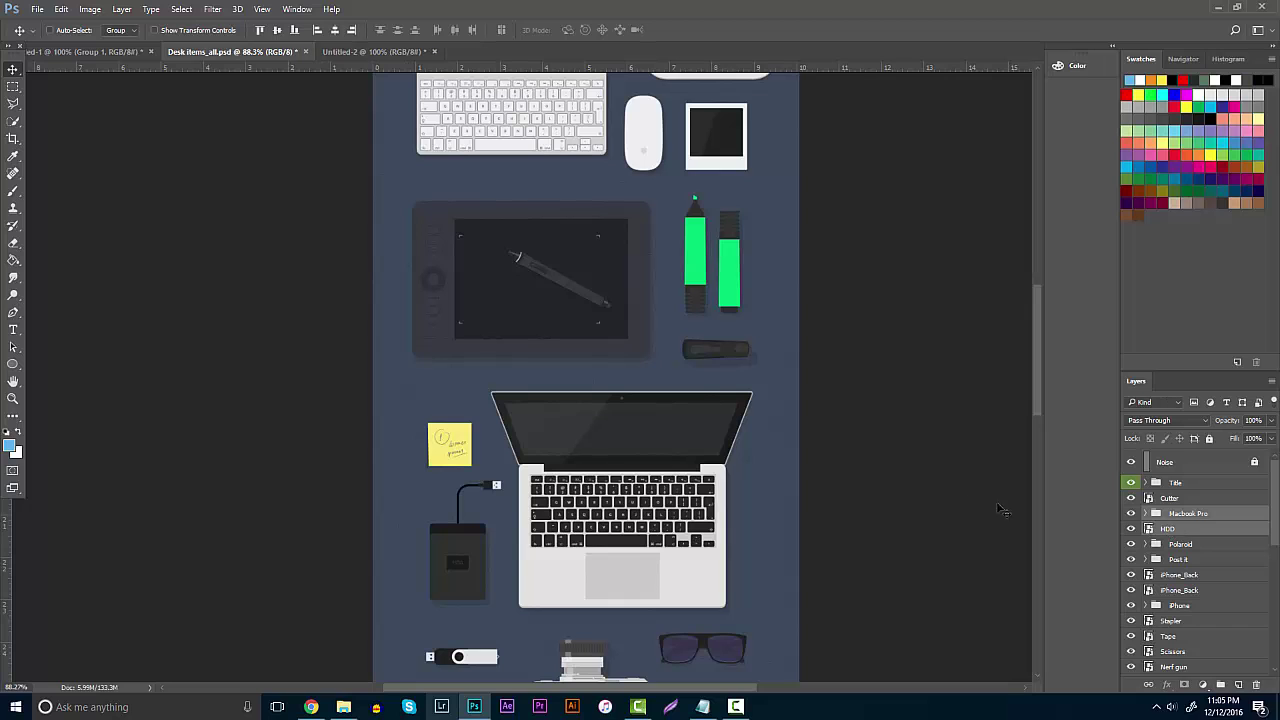
{"action": "left_click_drag", "start_coordinate": [682, 426], "coordinate": [480, 275]}
Rotate the laptop and hard drive slightly counter-clockwise, scale them down and place them at the header's left edge.
{"action": "key", "text": "ctrl+t"}
{"action": "left_click_drag", "start_coordinate": [586, 387], "coordinate": [607, 352]}
{"action": "left_click_drag", "start_coordinate": [550, 310], "coordinate": [380, 397]}
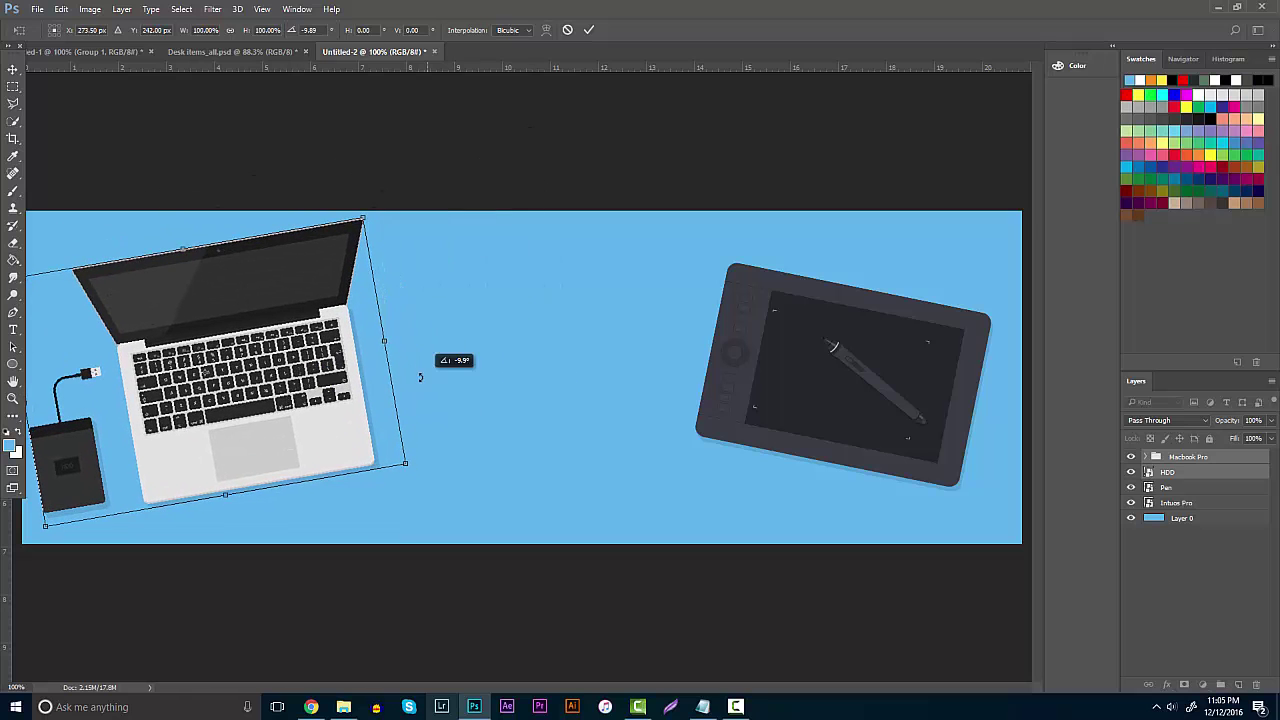
{"action": "left_click_drag", "start_coordinate": [364, 218], "coordinate": [284, 281]}
{"action": "key", "text": "Return"}
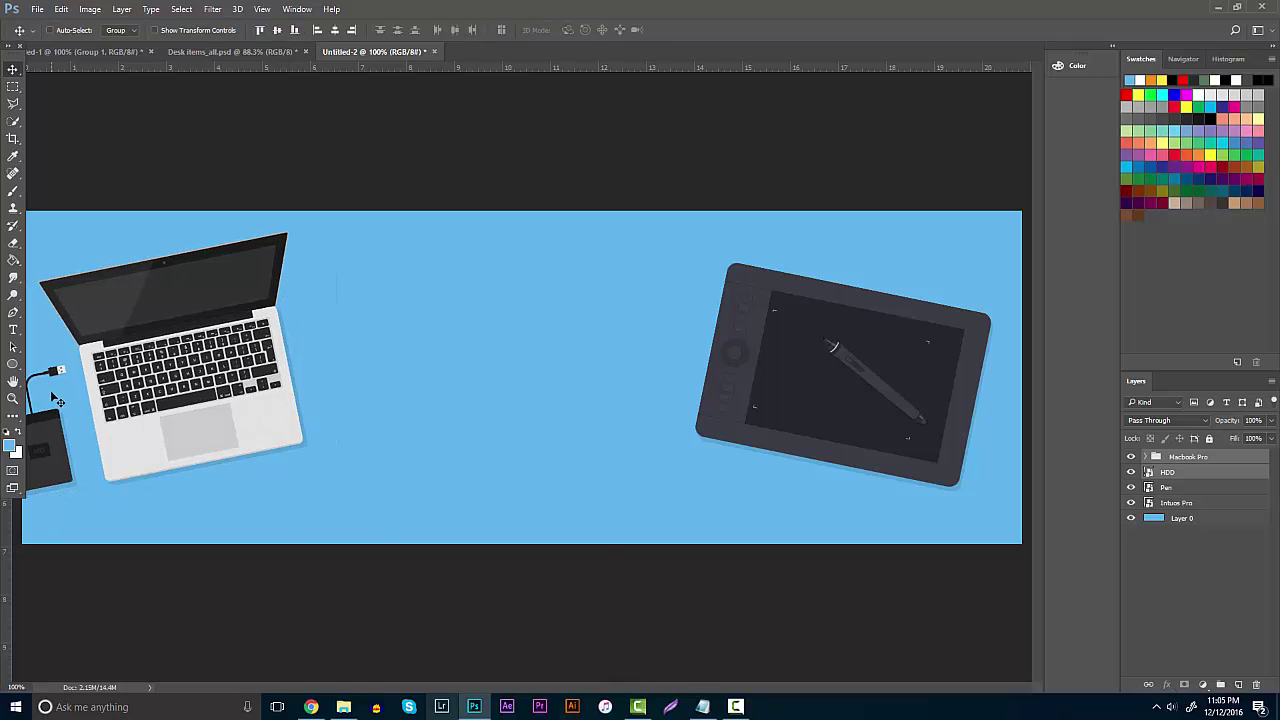
Add the text BEHRDESIGN in the Surfing Capital font between the laptop and the tablet.
{"action": "left_click", "coordinate": [13, 398]}
{"action": "left_click_drag", "start_coordinate": [354, 398], "coordinate": [419, 354]}
{"action": "left_click", "coordinate": [13, 330]}
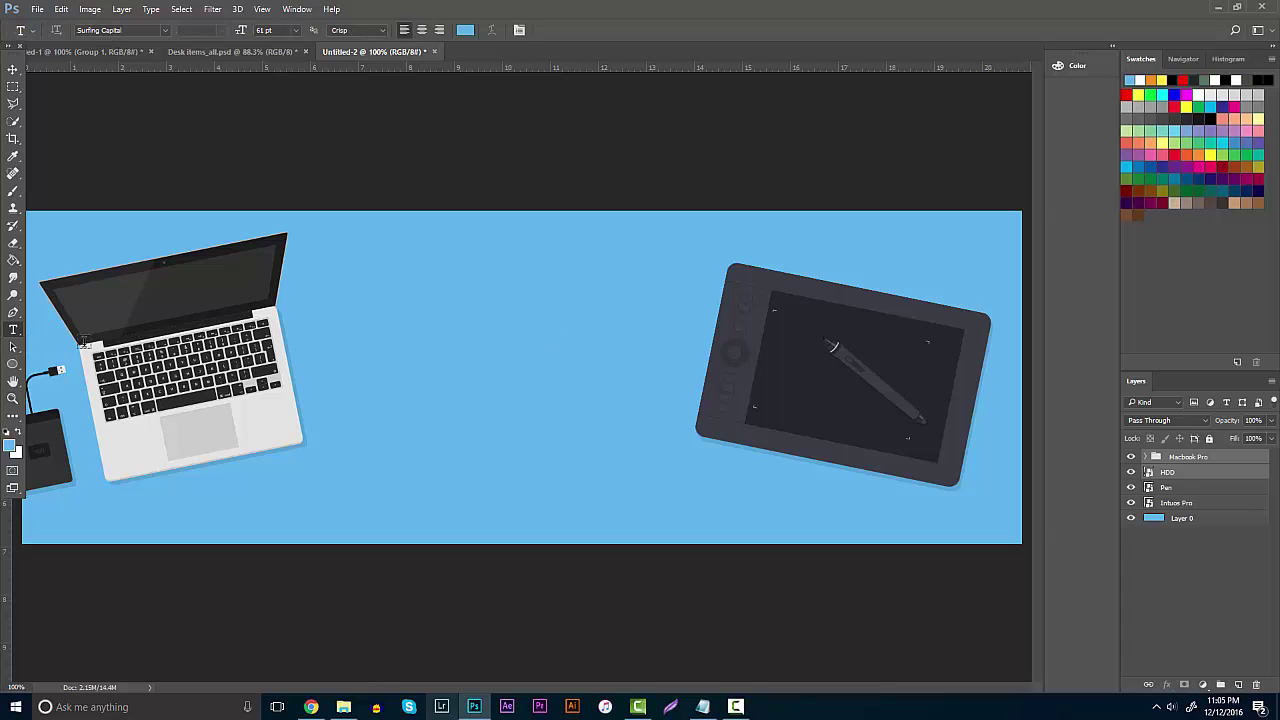
{"action": "left_click", "coordinate": [433, 427]}
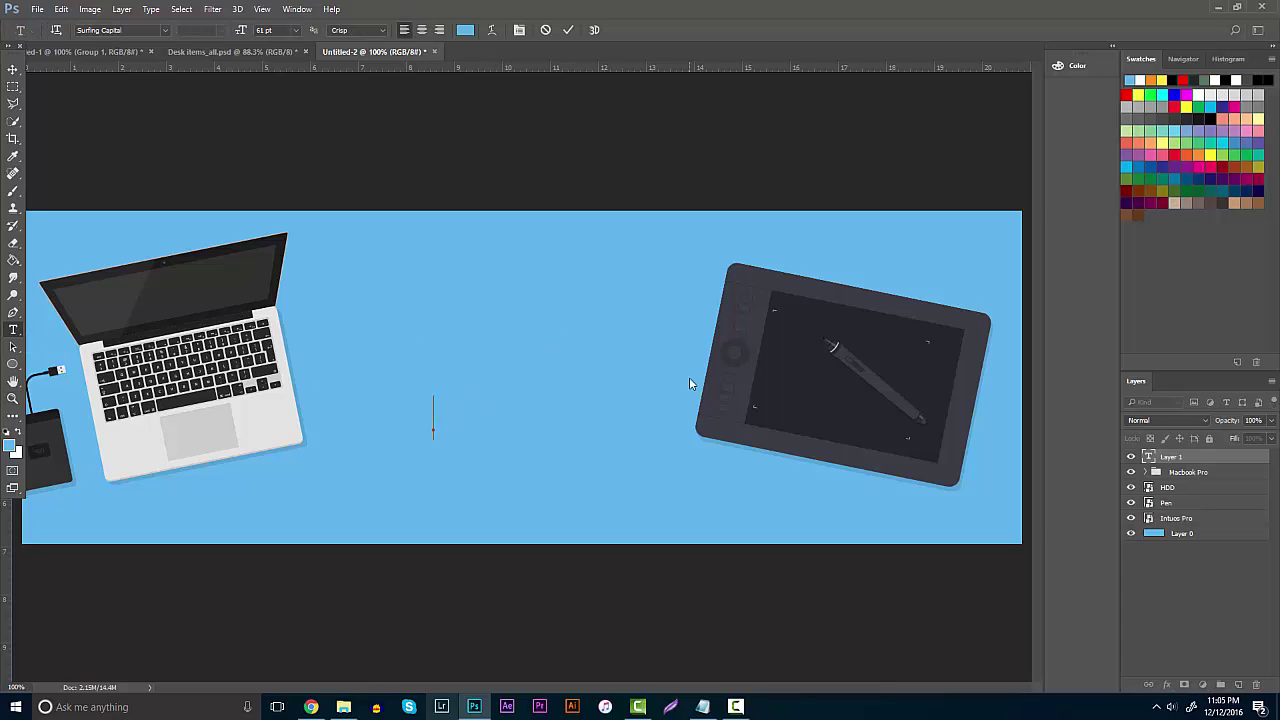
{"action": "type", "text": "esk Items"}
{"action": "key", "text": "ctrl+a"}
Make the BEHRDESIGN text white at 75 pt and position it midway between the laptop and the tablet.
{"action": "left_click", "coordinate": [465, 30]}
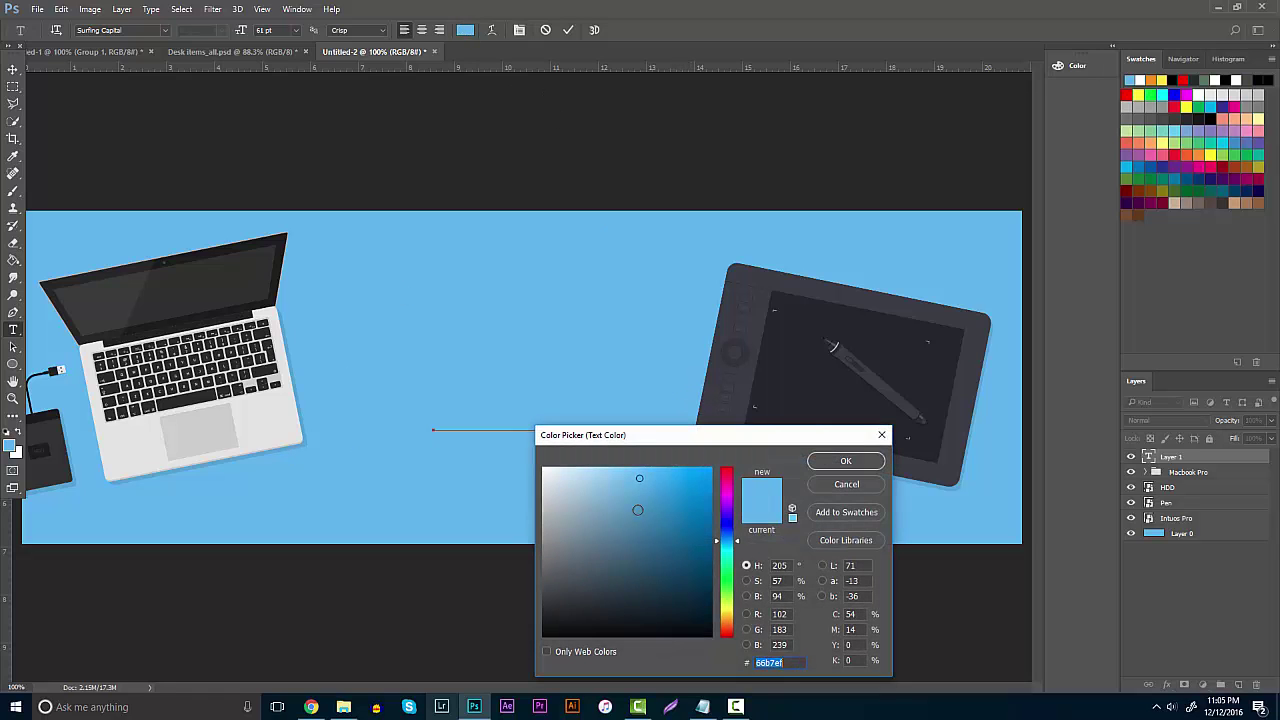
{"action": "left_click", "coordinate": [544, 468]}
{"action": "left_click", "coordinate": [846, 462]}
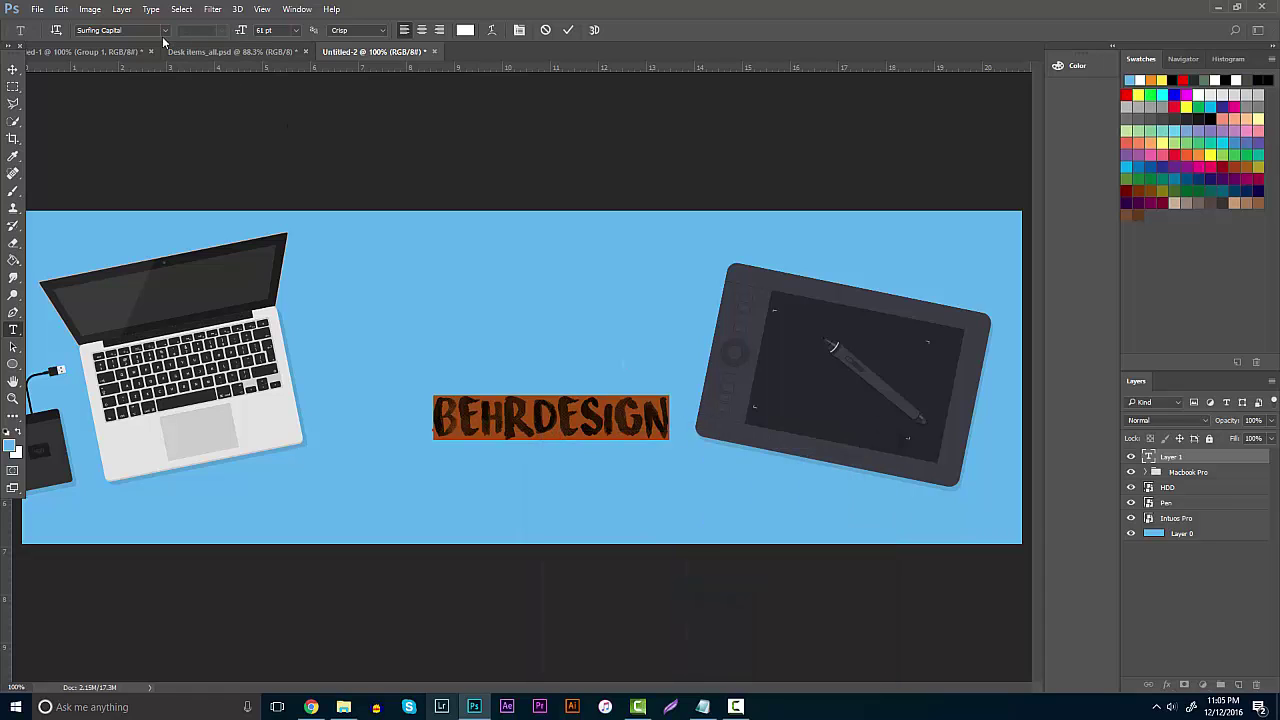
{"action": "left_click_drag", "start_coordinate": [248, 36], "coordinate": [262, 36]}
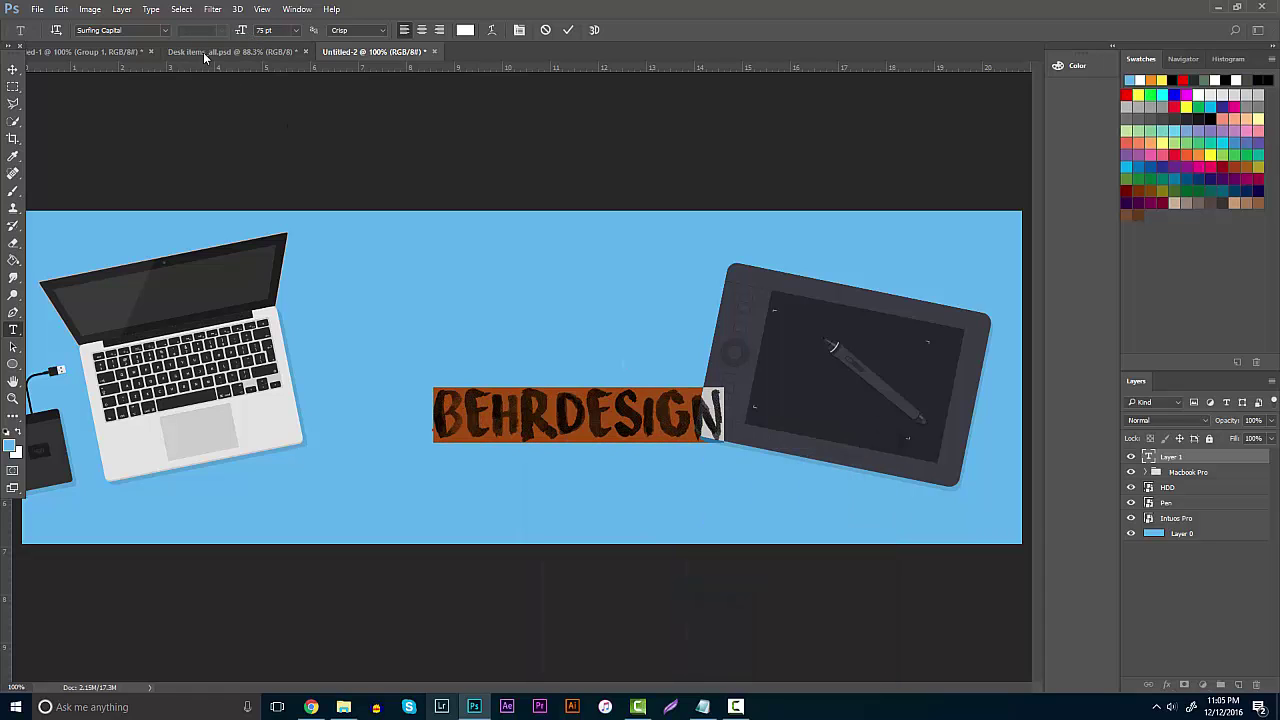
{"action": "left_click", "coordinate": [13, 69]}
{"action": "left_click_drag", "start_coordinate": [620, 414], "coordinate": [562, 378]}
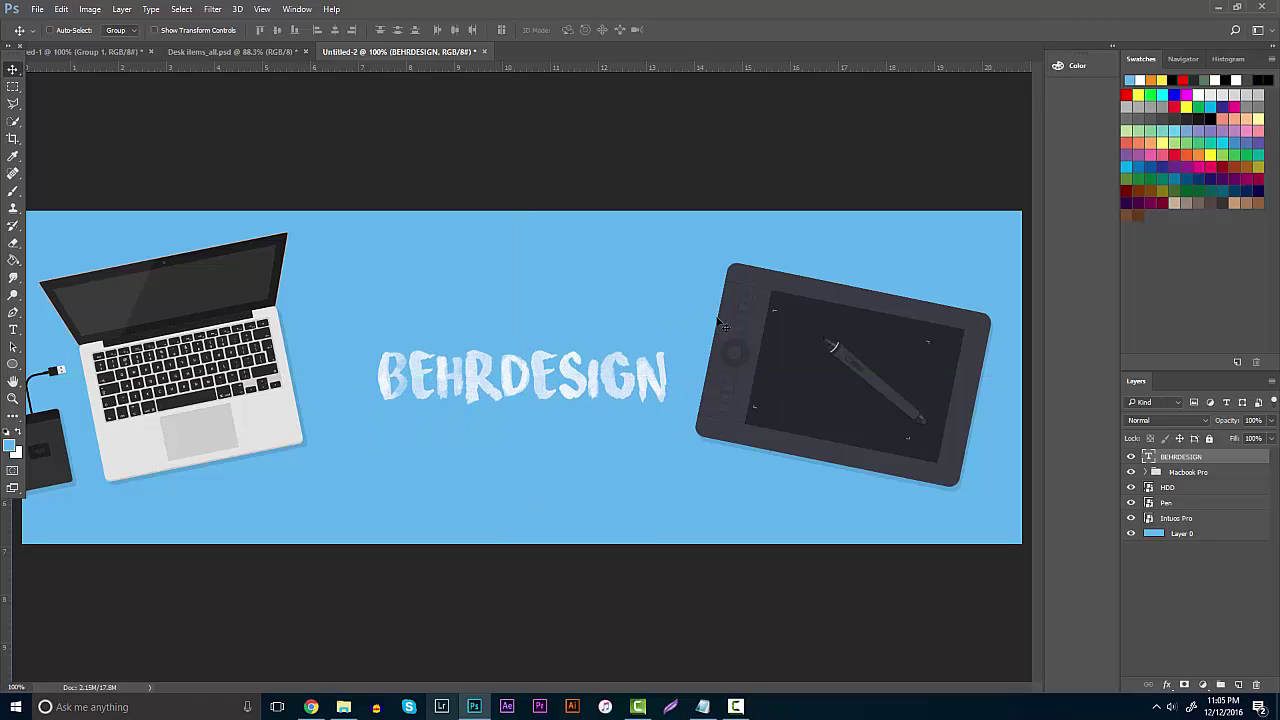
{"action": "left_click", "coordinate": [1185, 473]}
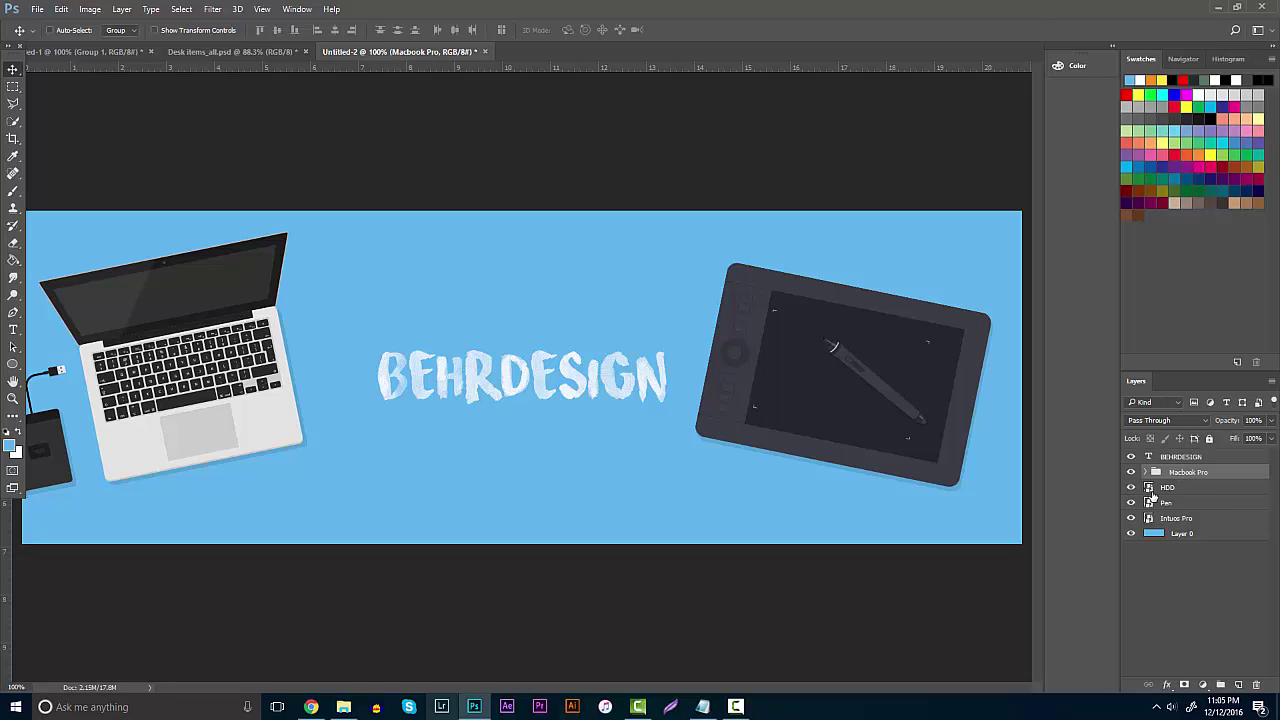
{"action": "left_click_drag", "start_coordinate": [905, 400], "coordinate": [919, 406]}
{"action": "key", "text": "ctrl+z"}
Move the Pen and Intuos Pro layers to the header's right edge and rotate them slightly further clockwise.
{"action": "left_click", "coordinate": [1168, 503]}
{"action": "left_click", "coordinate": [1174, 519], "text": "shift"}
{"action": "left_click_drag", "start_coordinate": [886, 326], "coordinate": [923, 347]}
{"action": "key", "text": "ctrl+t"}
{"action": "key", "text": "Return"}
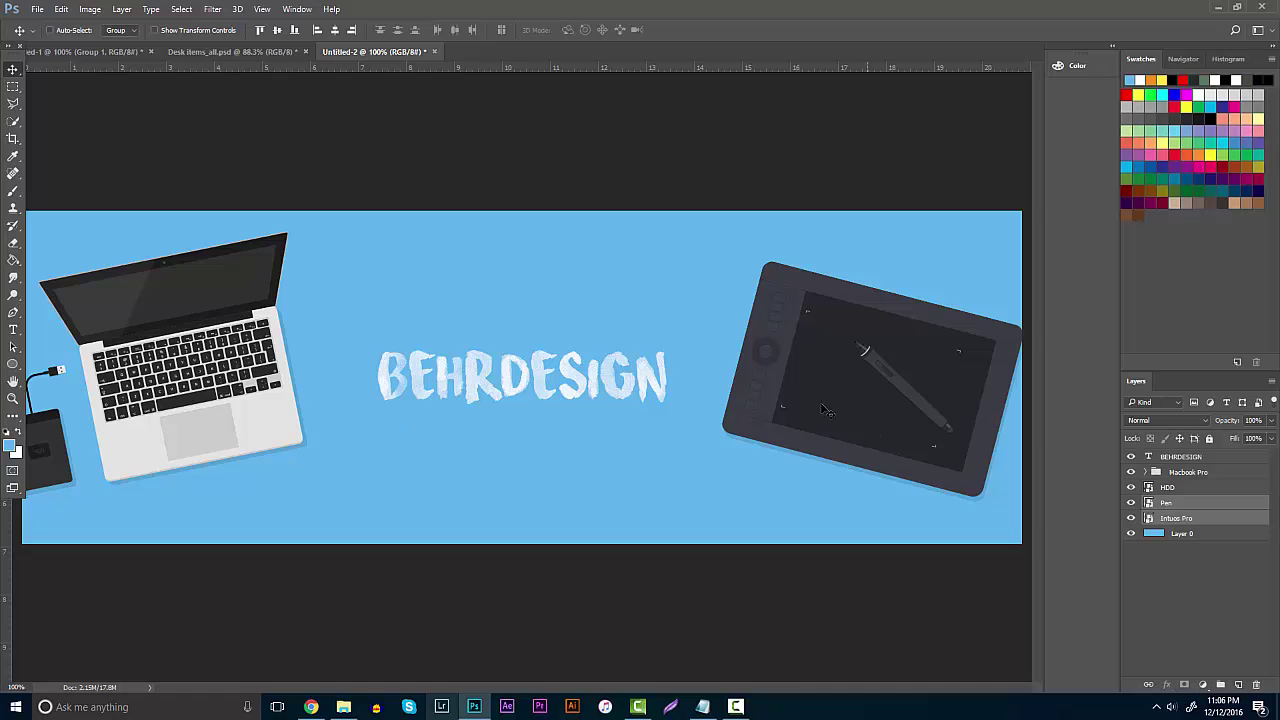
Hide the Macbook Pro group and the HDD layer in Desk items_all.psd.
{"action": "left_click", "coordinate": [210, 51]}
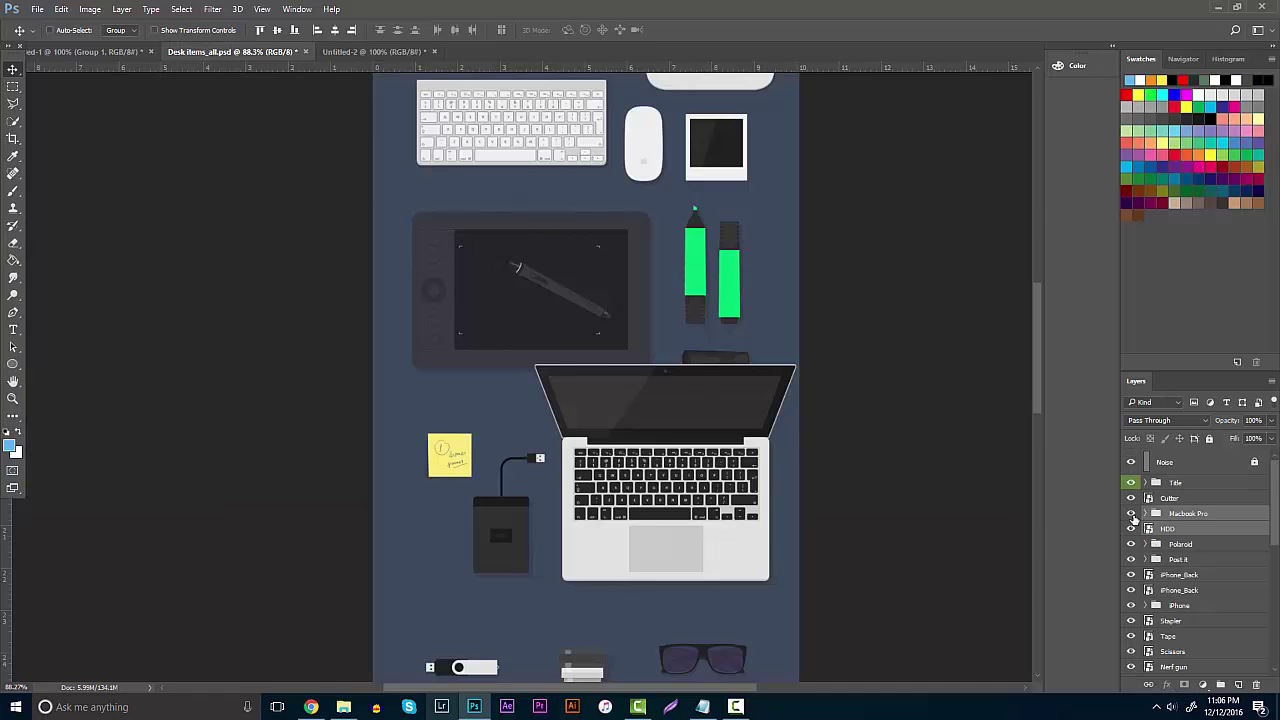
{"action": "left_click", "coordinate": [1131, 514]}
{"action": "left_click", "coordinate": [1131, 528]}
Copy the Post it group into the header, tilt it slightly clockwise and place it above the tablet's upper-right corner.
{"action": "scroll", "coordinate": [1172, 576], "scroll_direction": "down", "scroll_amount": 1}
{"action": "left_click", "coordinate": [1178, 533]}
{"action": "left_click_drag", "start_coordinate": [472, 452], "coordinate": [809, 261]}
{"action": "key", "text": "ctrl+t"}
{"action": "key", "text": "Return"}
{"action": "left_click_drag", "start_coordinate": [800, 348], "coordinate": [983, 350]}
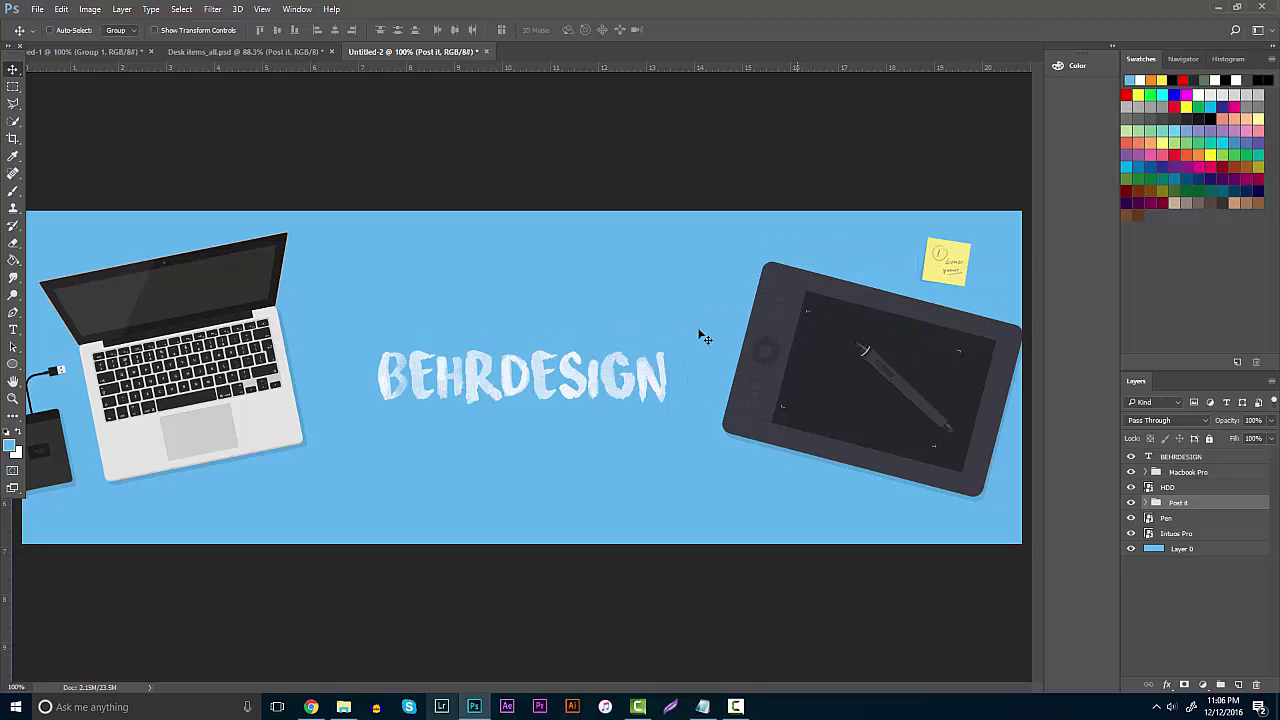
Hide the Post it group in Desk items_all.psd and copy the Stapler layer into the header below the tablet.
{"action": "left_click", "coordinate": [300, 51]}
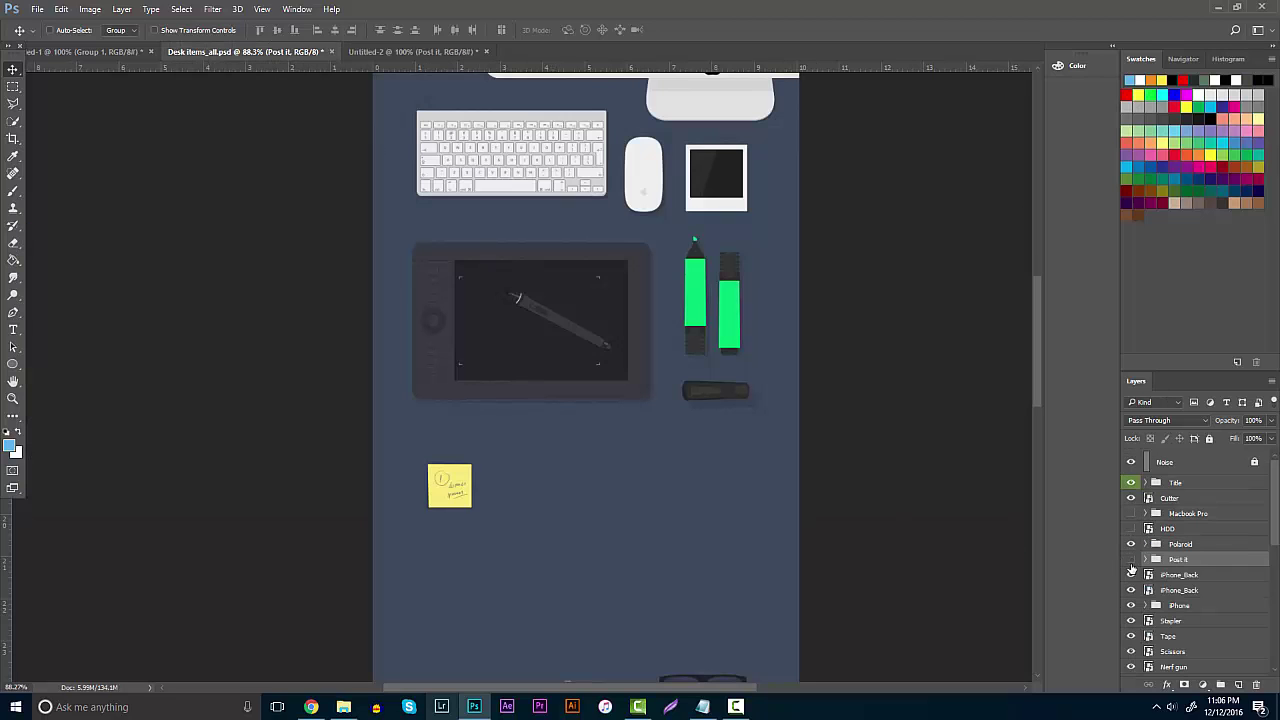
{"action": "left_click", "coordinate": [1131, 561]}
{"action": "scroll", "coordinate": [1130, 575], "scroll_direction": "down", "scroll_amount": 2}
{"action": "left_click", "coordinate": [1131, 568]}
{"action": "left_click", "coordinate": [1131, 568]}
{"action": "left_click", "coordinate": [1168, 570]}
{"action": "left_click_drag", "start_coordinate": [810, 404], "coordinate": [118, 60]}
{"action": "left_click_drag", "start_coordinate": [405, 50], "coordinate": [900, 517]}
Rotate the stapler slightly counter-clockwise and position it below the tablet's lower-left corner.
{"action": "key", "text": "ctrl+t"}
{"action": "key", "text": "Return"}
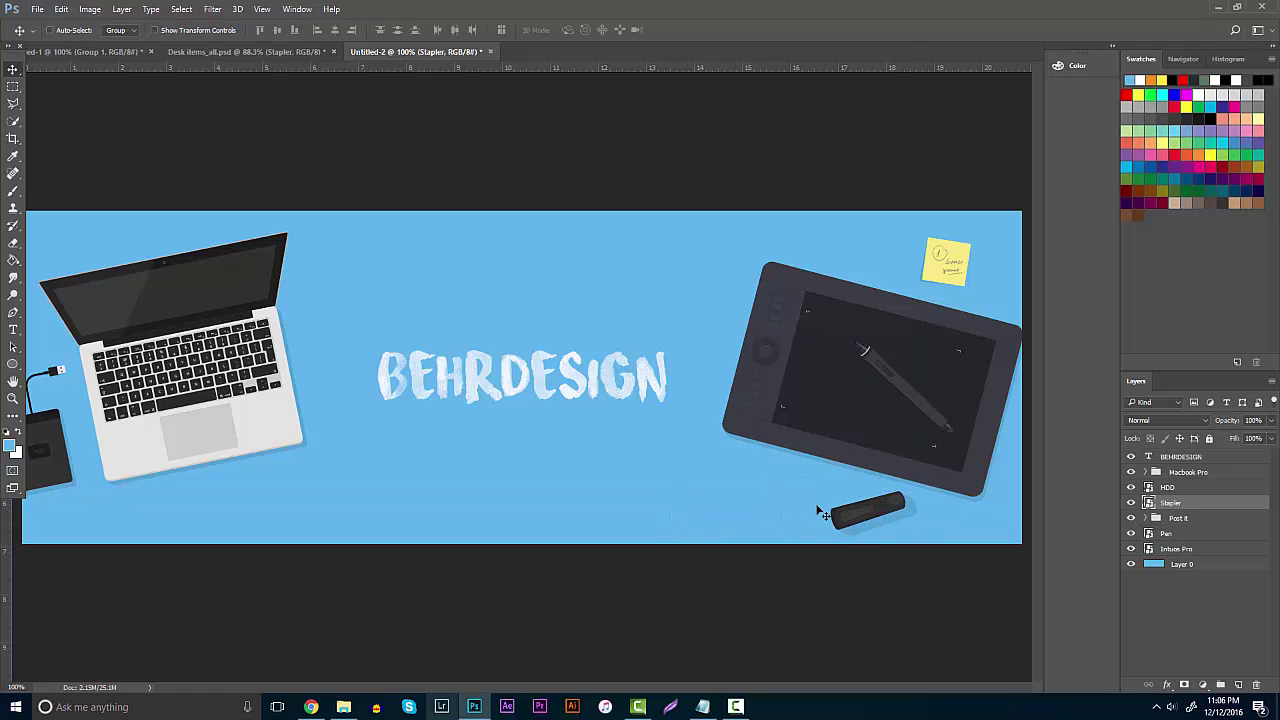
{"action": "left_click_drag", "start_coordinate": [812, 490], "coordinate": [806, 494]}
{"action": "left_click_drag", "start_coordinate": [808, 440], "coordinate": [721, 415]}
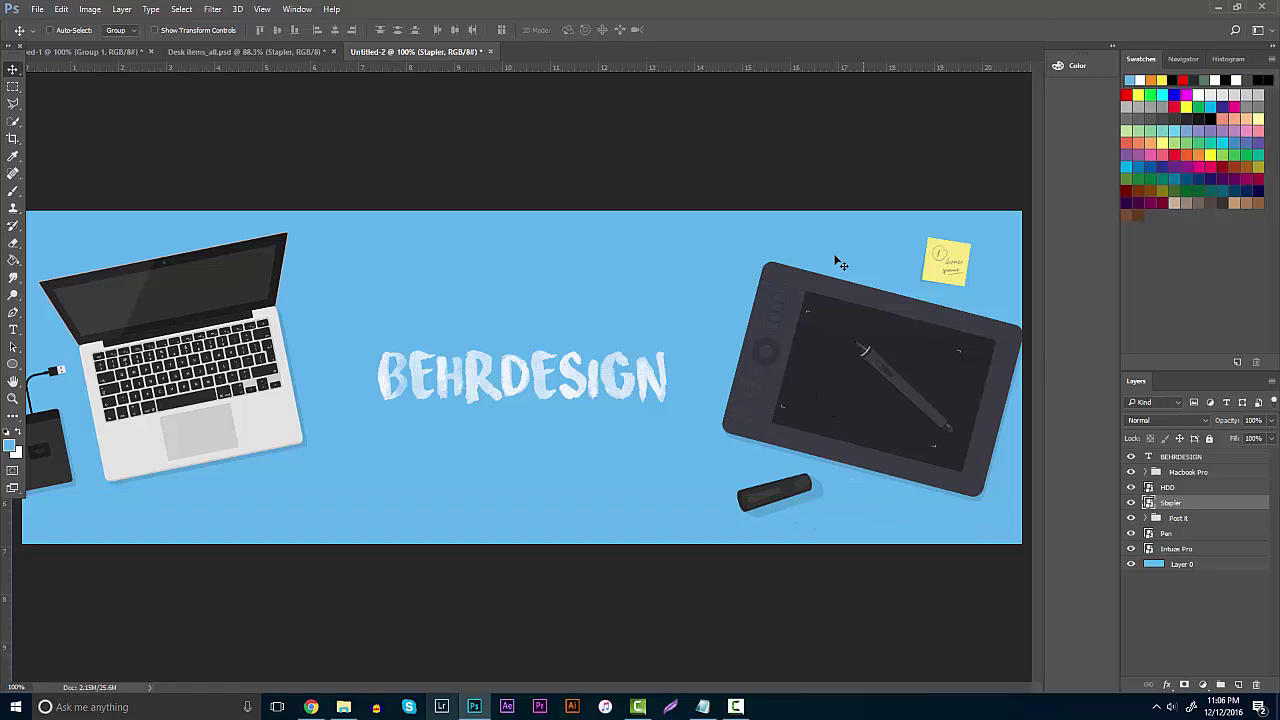
Copy the Nerf gun layer from Desk items_all.psd into the header.
{"action": "left_click", "coordinate": [240, 51]}
{"action": "scroll", "coordinate": [1190, 560], "scroll_direction": "down", "scroll_amount": 3}
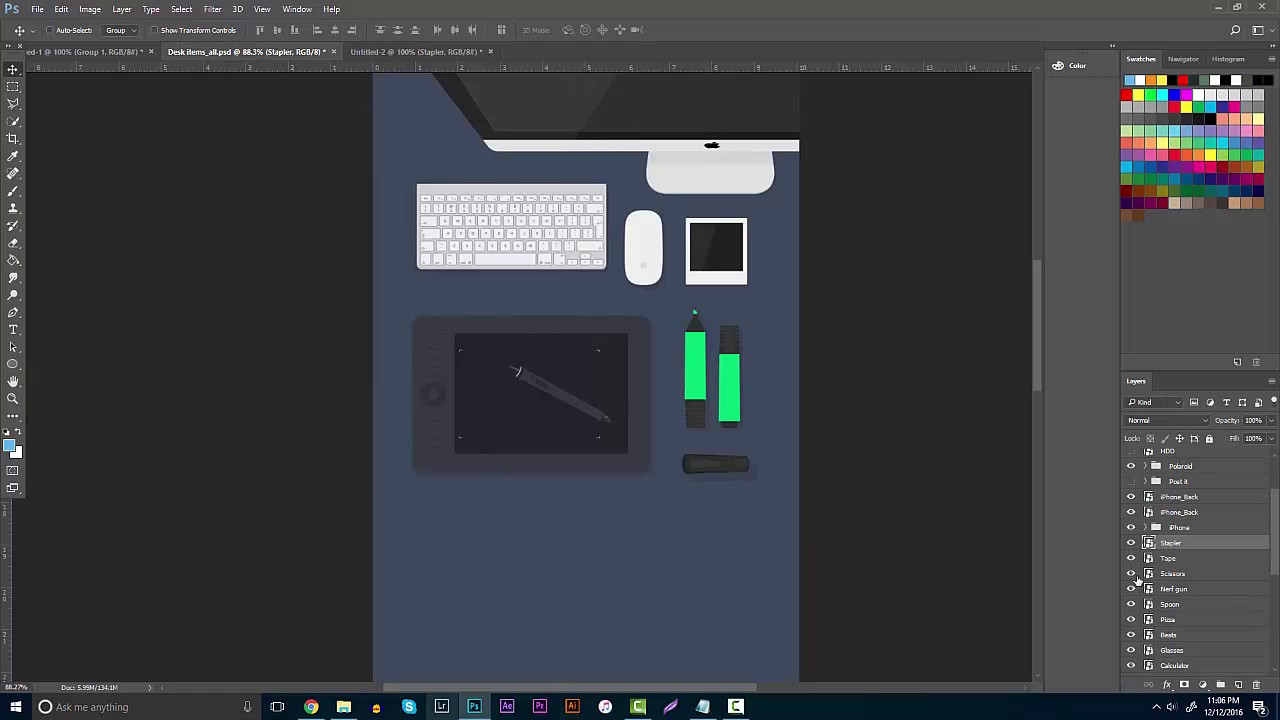
{"action": "left_click", "coordinate": [1175, 563]}
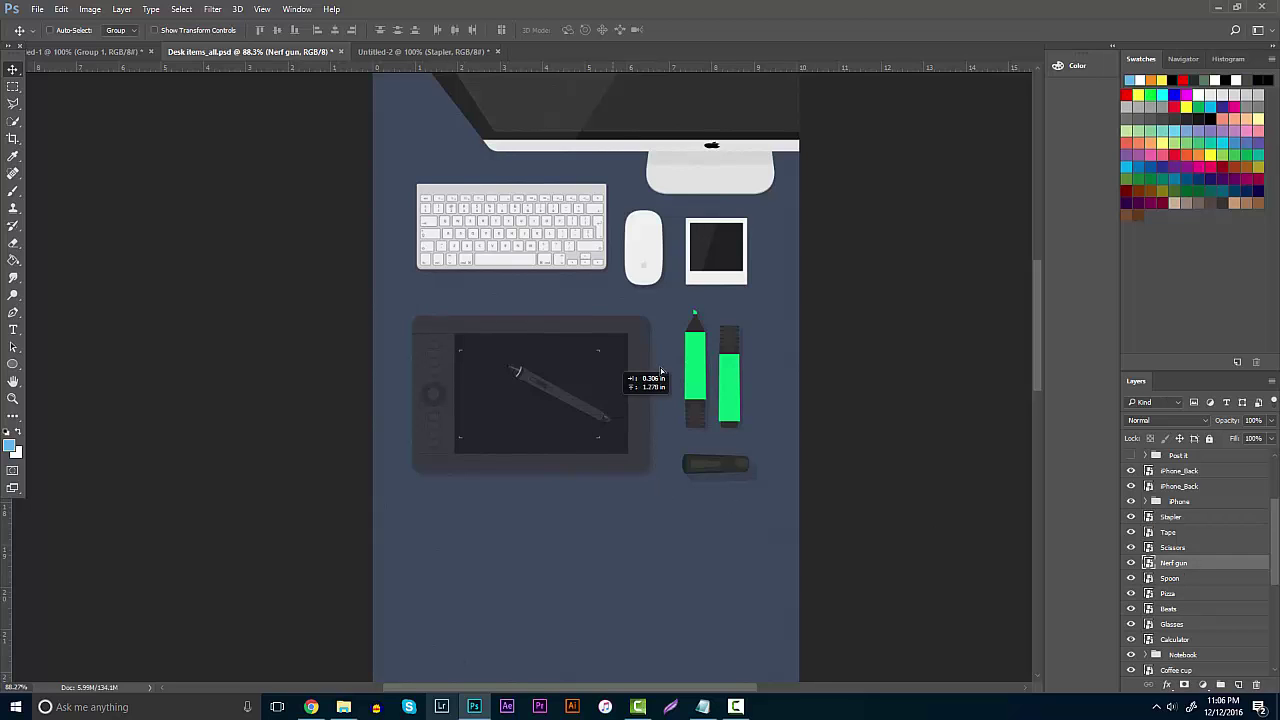
{"action": "scroll", "coordinate": [690, 460], "scroll_direction": "down", "scroll_amount": 1}
{"action": "scroll", "coordinate": [697, 450], "scroll_direction": "down", "scroll_amount": 2}
{"action": "left_click_drag", "start_coordinate": [1035, 365], "coordinate": [1030, 444]}
{"action": "left_click_drag", "start_coordinate": [680, 290], "coordinate": [650, 295]}
Rotate the Nerf gun counter-clockwise and position it above the title's right end, beside the tablet's upper-left corner.
{"action": "key", "text": "ctrl+t"}
{"action": "left_click_drag", "start_coordinate": [760, 282], "coordinate": [754, 255]}
{"action": "left_click_drag", "start_coordinate": [666, 305], "coordinate": [726, 296]}
{"action": "key", "text": "Return"}
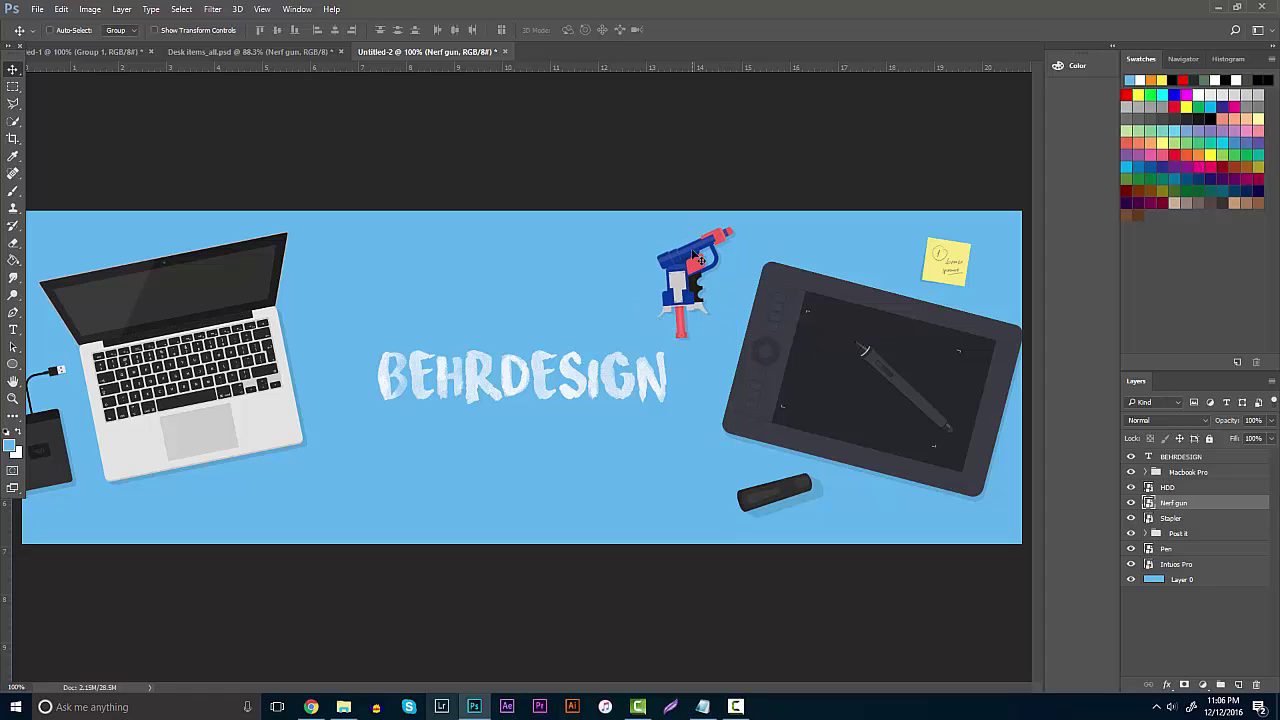
Hide the Nerf gun layer in Desk items_all.psd.
{"action": "left_click", "coordinate": [245, 51]}
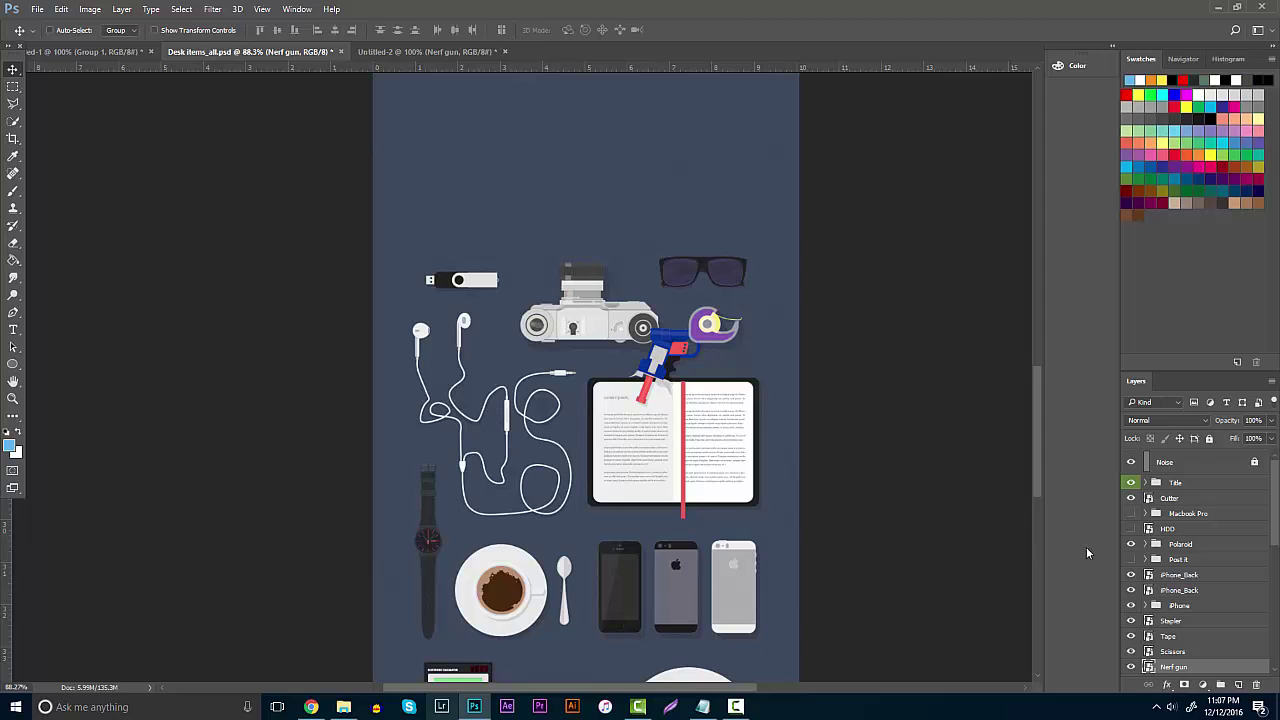
{"action": "scroll", "coordinate": [1128, 580], "scroll_direction": "down", "scroll_amount": 3}
{"action": "left_click", "coordinate": [1131, 563]}
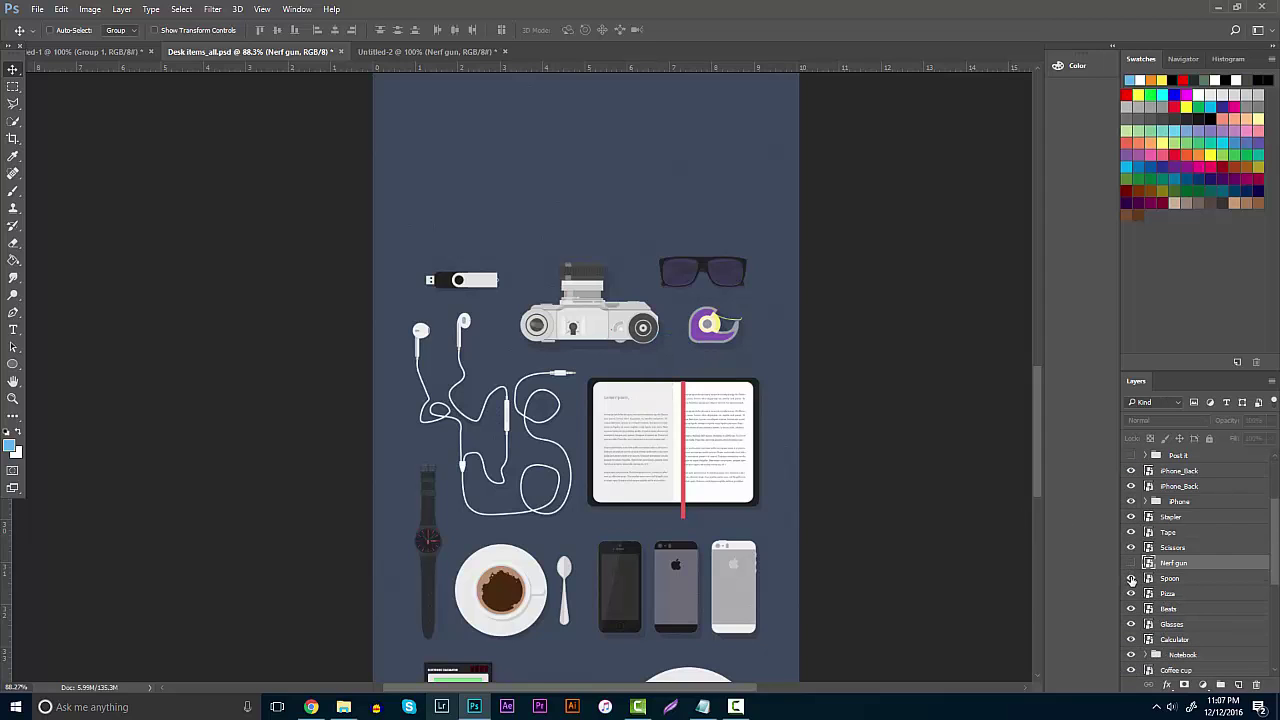
Copy the USB flash layer into the header and place it below the laptop's lower-right corner.
{"action": "scroll", "coordinate": [1140, 580], "scroll_direction": "down", "scroll_amount": 2}
{"action": "left_click", "coordinate": [1169, 573]}
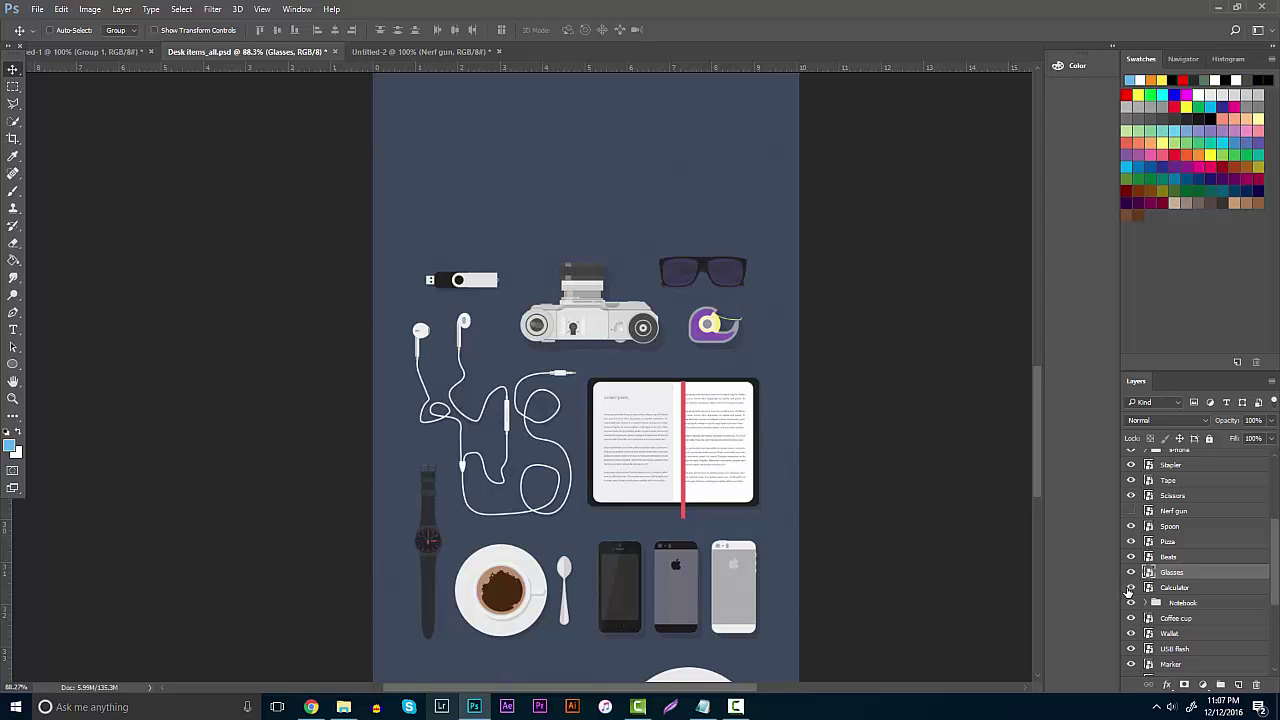
{"action": "scroll", "coordinate": [1130, 585], "scroll_direction": "down", "scroll_amount": 3}
{"action": "left_click", "coordinate": [1174, 571]}
{"action": "left_click_drag", "start_coordinate": [776, 405], "coordinate": [828, 371]}
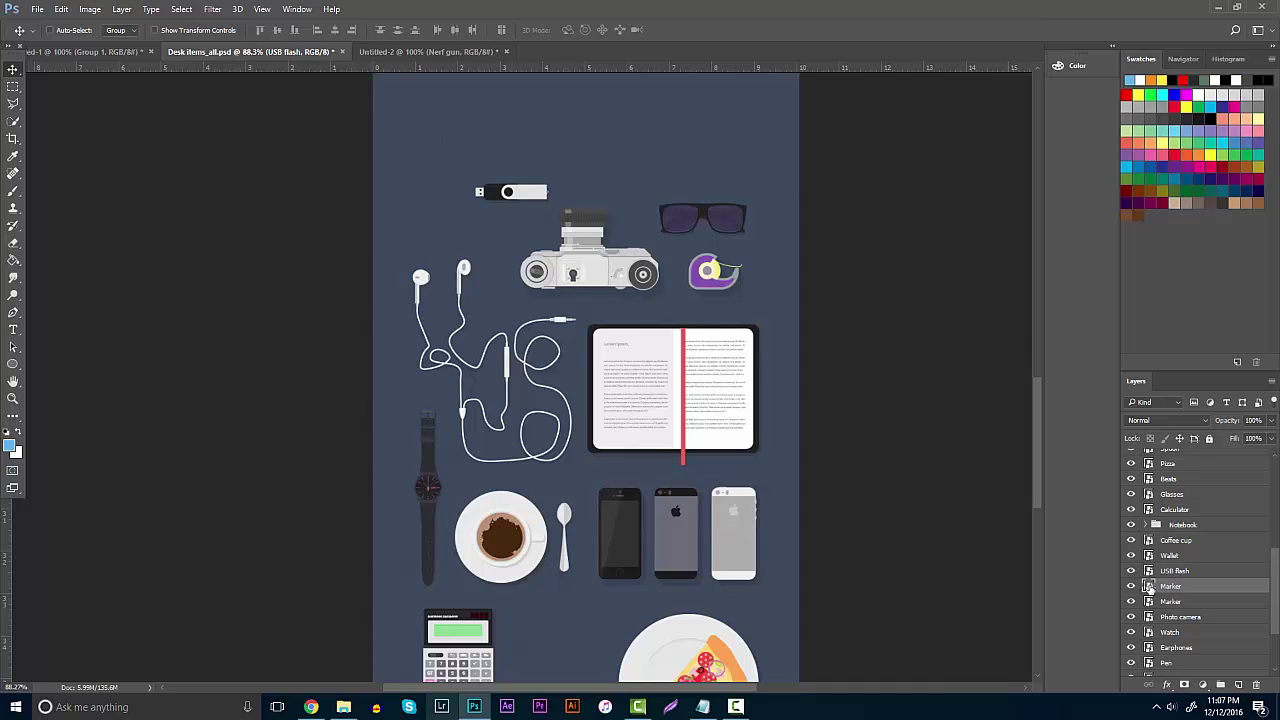
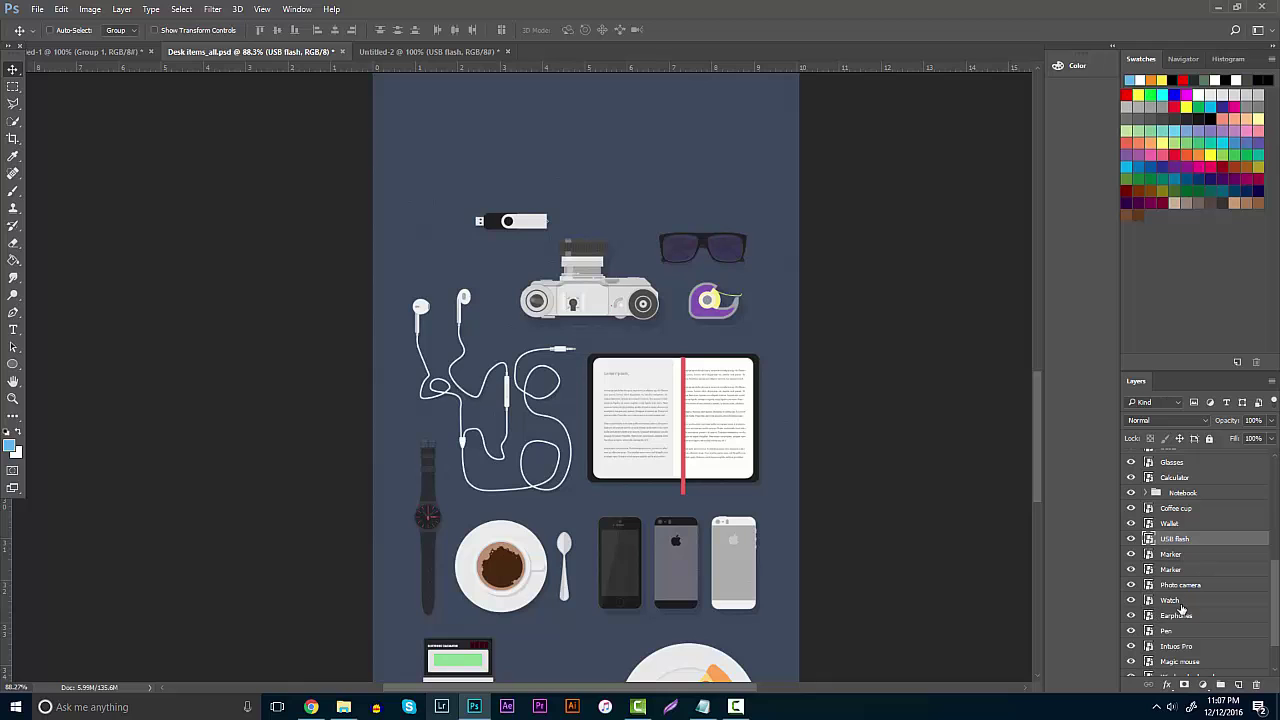
Copy the Earphones layer into the header, tilt it clockwise and place it below the title's left end, running off the bottom edge.
{"action": "left_click", "coordinate": [1170, 615]}
{"action": "left_click_drag", "start_coordinate": [585, 390], "coordinate": [540, 562]}
{"action": "key", "text": "ctrl+t"}
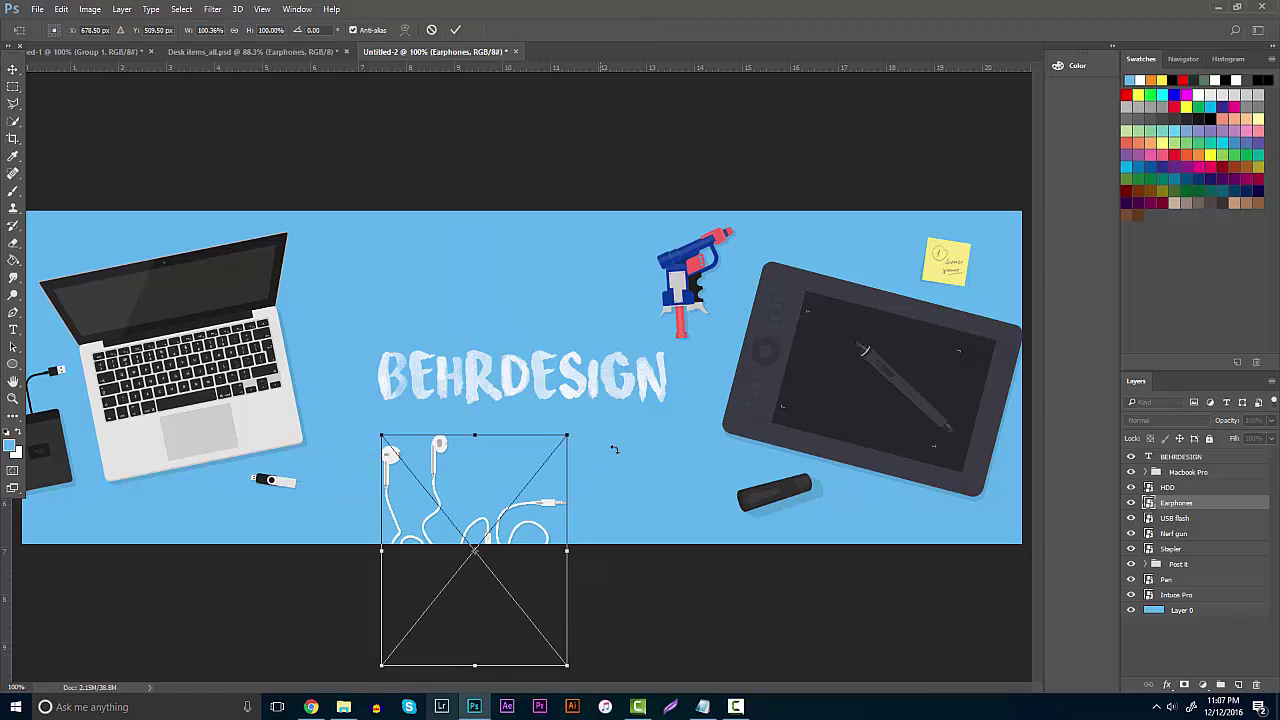
{"action": "left_click_drag", "start_coordinate": [600, 470], "coordinate": [620, 534]}
{"action": "left_click_drag", "start_coordinate": [533, 512], "coordinate": [510, 530]}
{"action": "key", "text": "Return"}
{"action": "left_click_drag", "start_coordinate": [680, 610], "coordinate": [440, 438]}
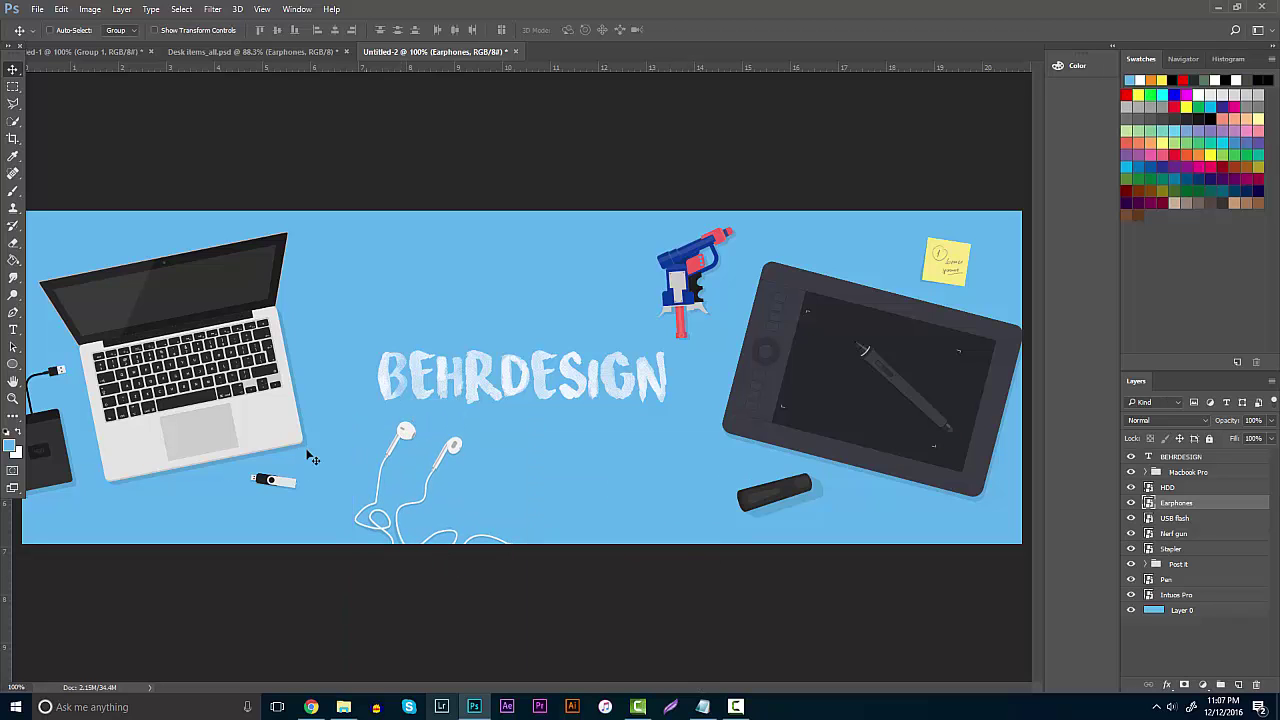
Copy the Wallet layer from Desk items_all.psd into the header.
{"action": "left_click", "coordinate": [20, 399]}
{"action": "left_click", "coordinate": [605, 360], "text": "alt"}
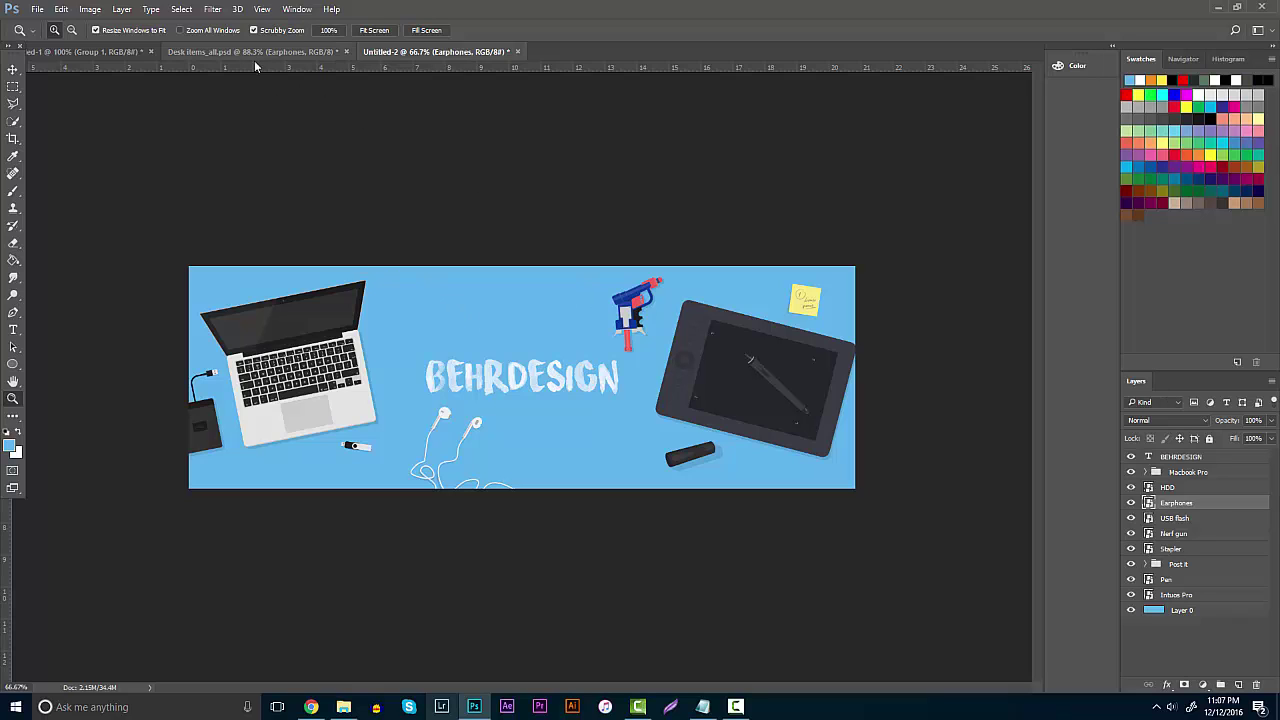
{"action": "left_click", "coordinate": [245, 51]}
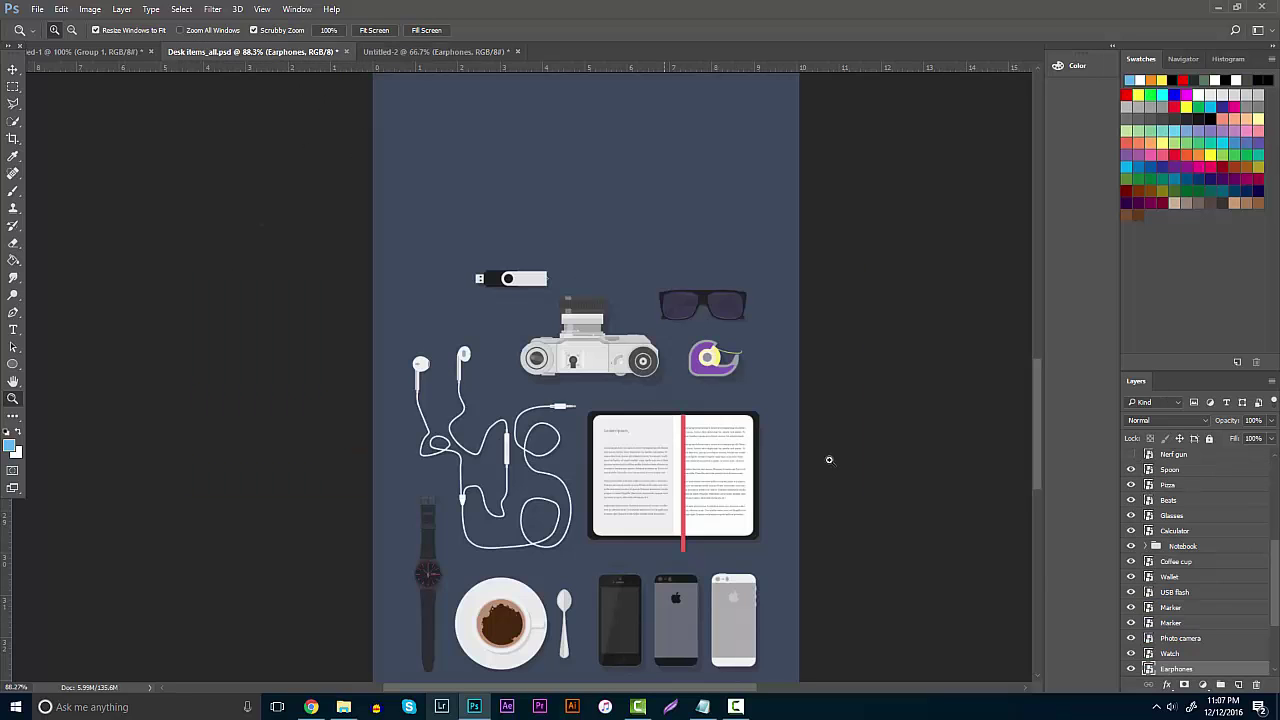
{"action": "scroll", "coordinate": [1177, 614], "scroll_direction": "down", "scroll_amount": 1}
{"action": "left_click", "coordinate": [1162, 551]}
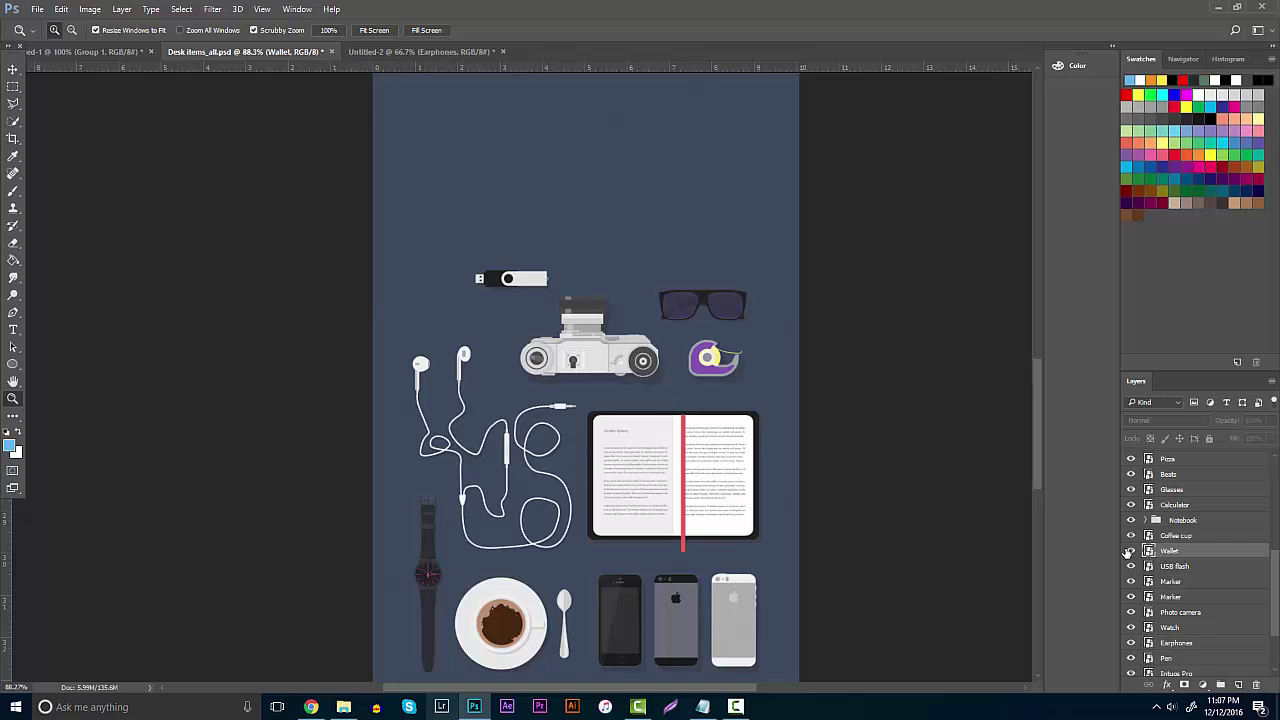
{"action": "left_click", "coordinate": [13, 69]}
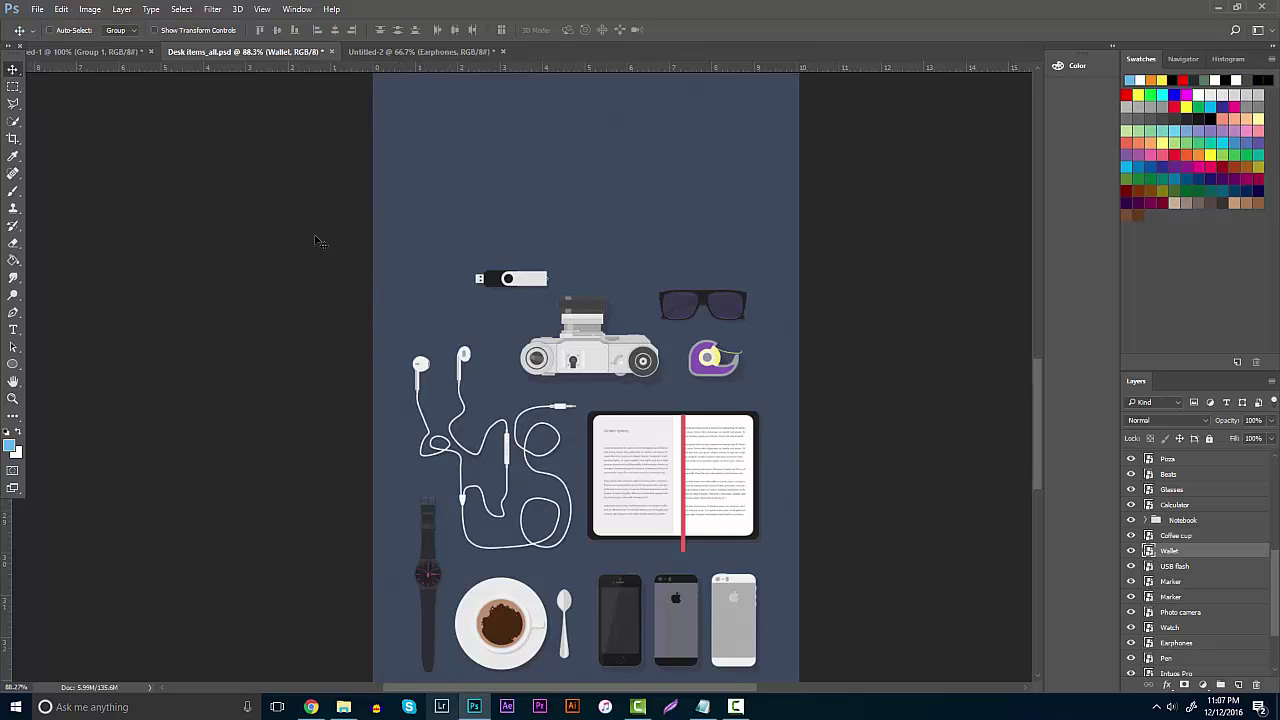
{"action": "left_click_drag", "start_coordinate": [463, 230], "coordinate": [467, 305]}
Scale the wallet to about 49%, tilt it about 2 degrees clockwise and place it beside the laptop's upper-right corner.
{"action": "key", "text": "ctrl+t"}
{"action": "key", "text": "Return"}
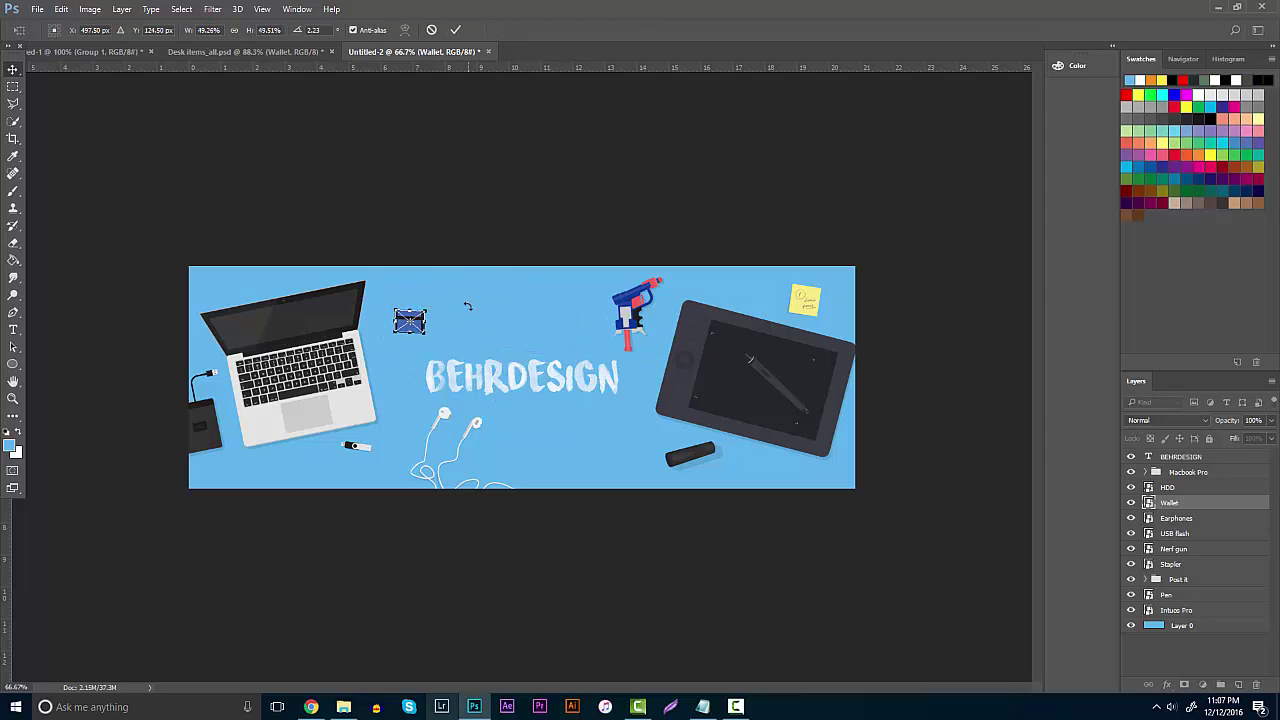
{"action": "mouse_move", "coordinate": [521, 346]}
{"action": "left_mouse_down"}
{"action": "mouse_move", "coordinate": [483, 313]}
{"action": "mouse_move", "coordinate": [385, 309]}
{"action": "mouse_move", "coordinate": [495, 318]}
{"action": "mouse_move", "coordinate": [510, 358]}
{"action": "left_mouse_up"}
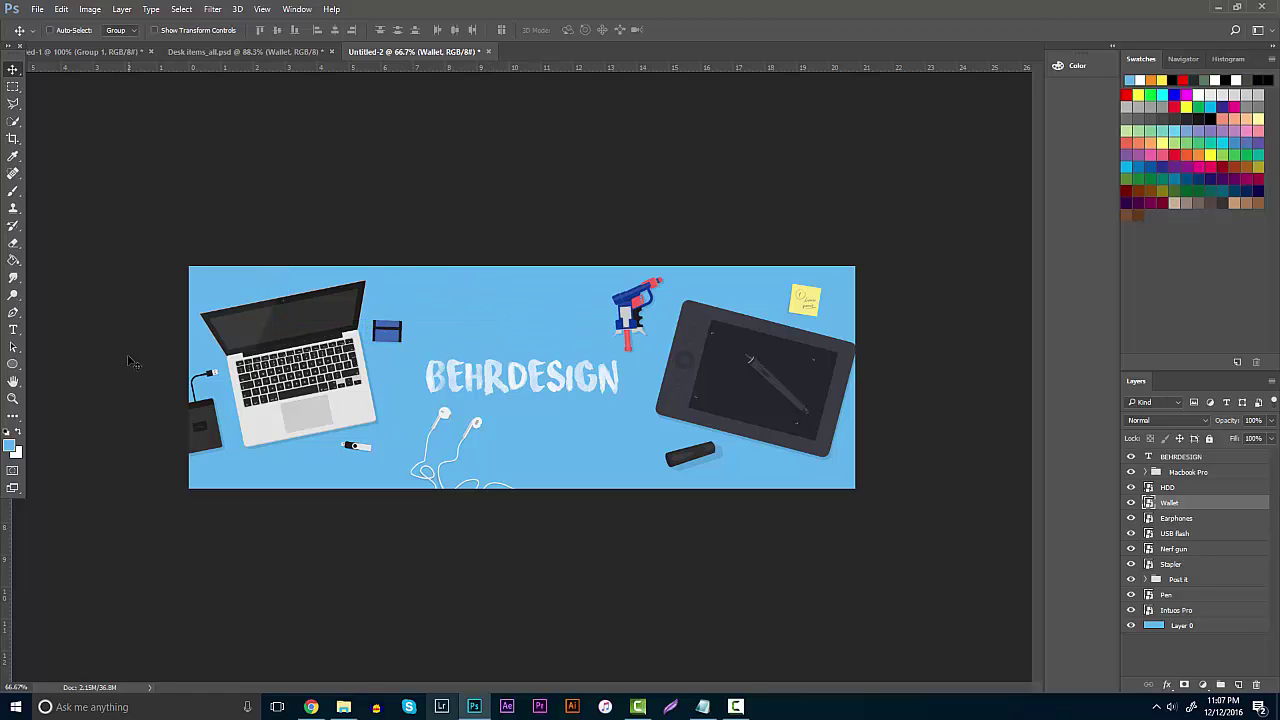
{"action": "left_click", "coordinate": [13, 398]}
{"action": "left_click", "coordinate": [518, 375]}
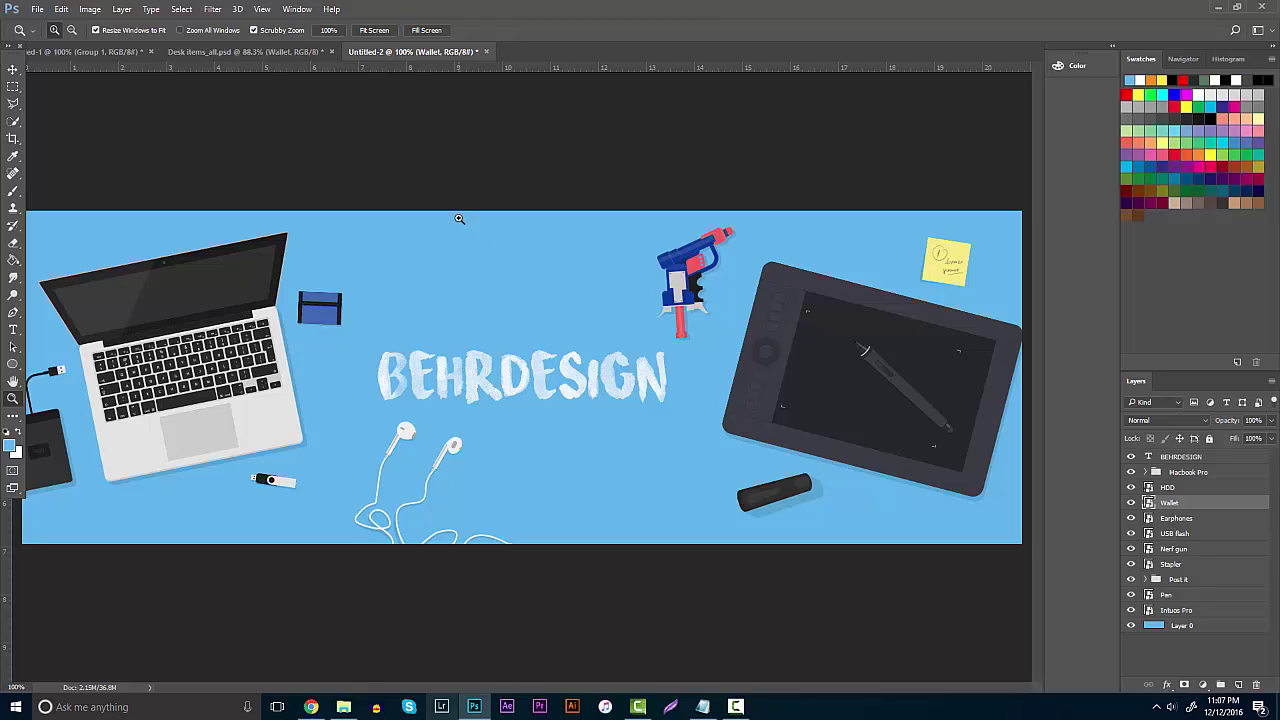
Switch to Chrome and search Google Images for "arrow doodle" in a new tab.
{"action": "left_click", "coordinate": [311, 707]}
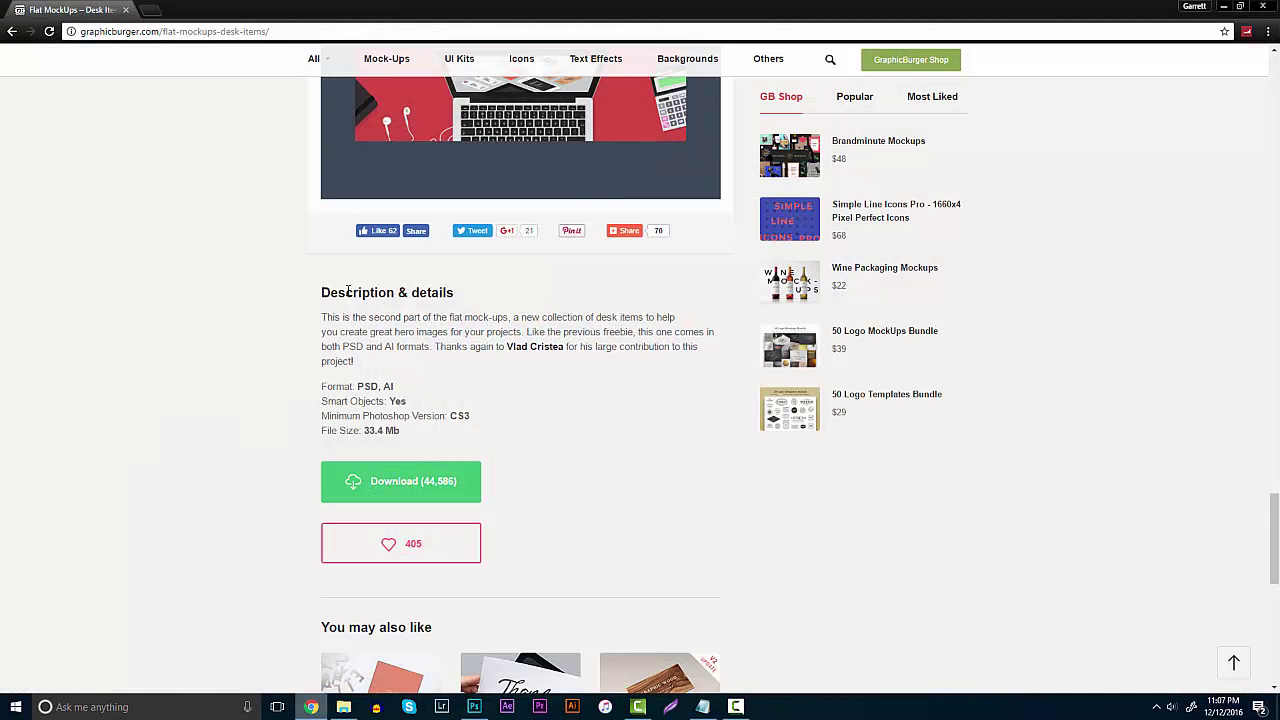
{"action": "left_click", "coordinate": [154, 11]}
{"action": "type", "text": "arrow "}
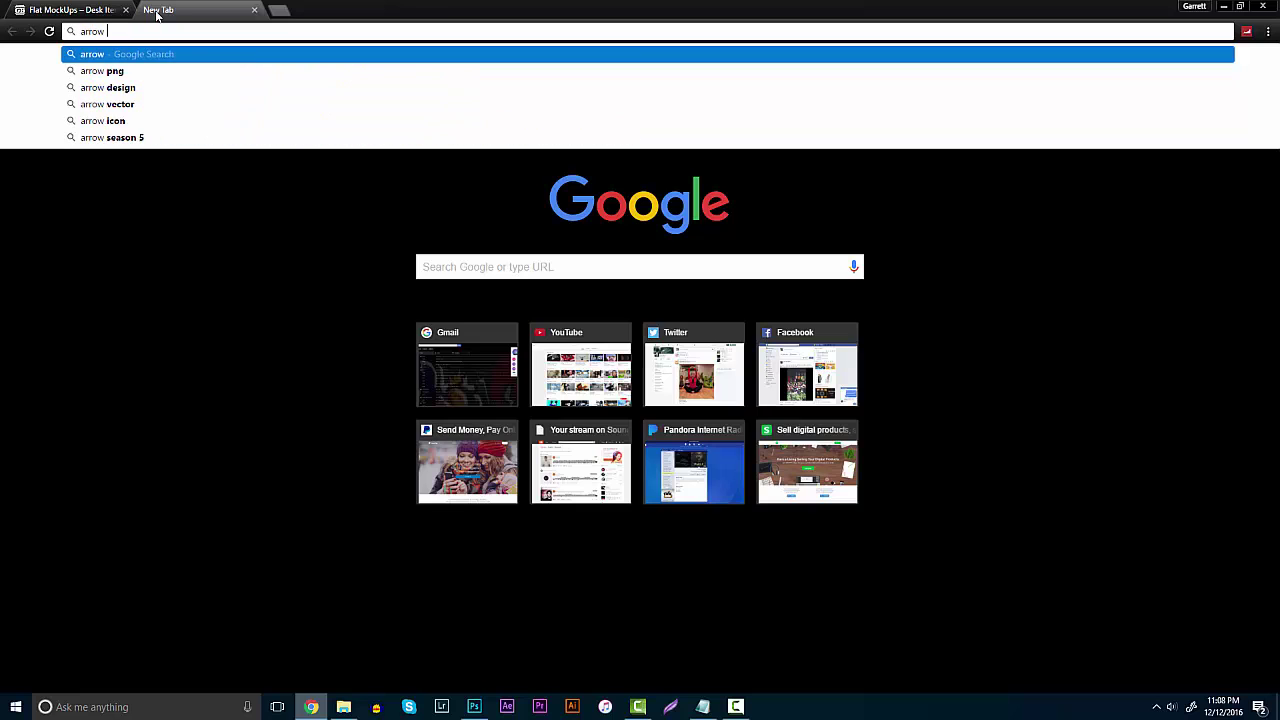
{"action": "type", "text": "doodle"}
{"action": "key", "text": "Return"}
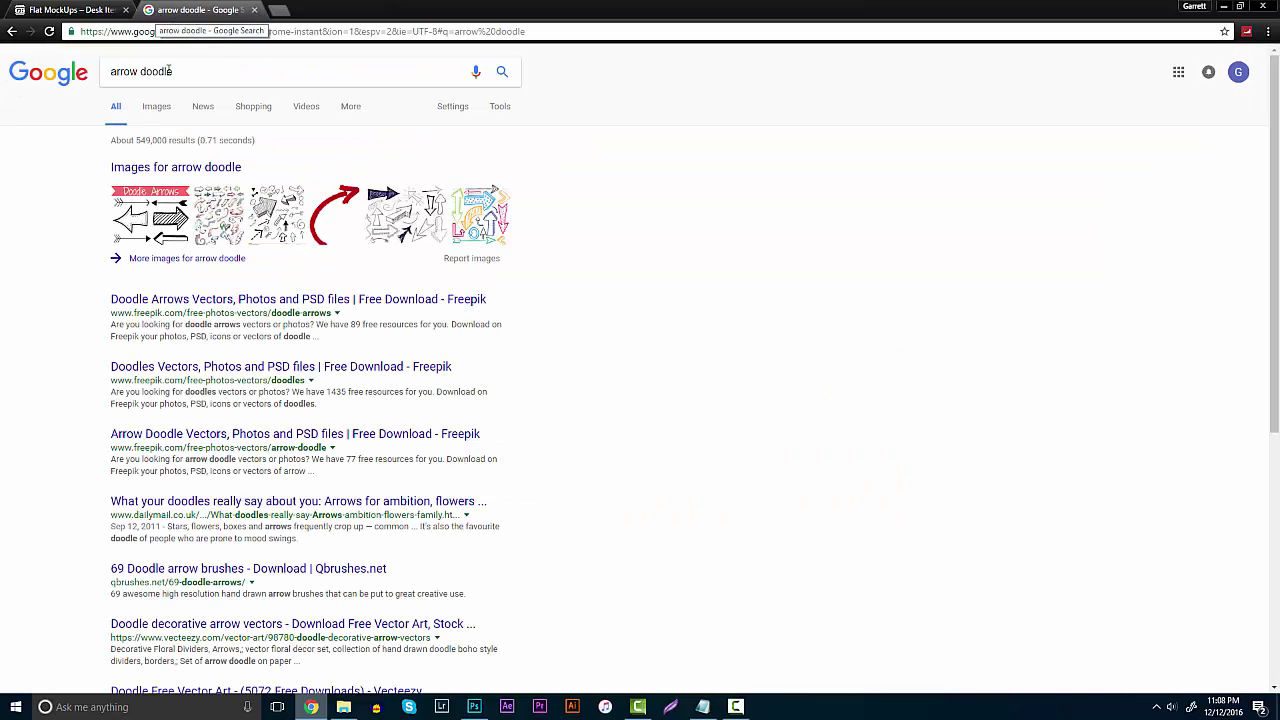
{"action": "left_click", "coordinate": [152, 113]}
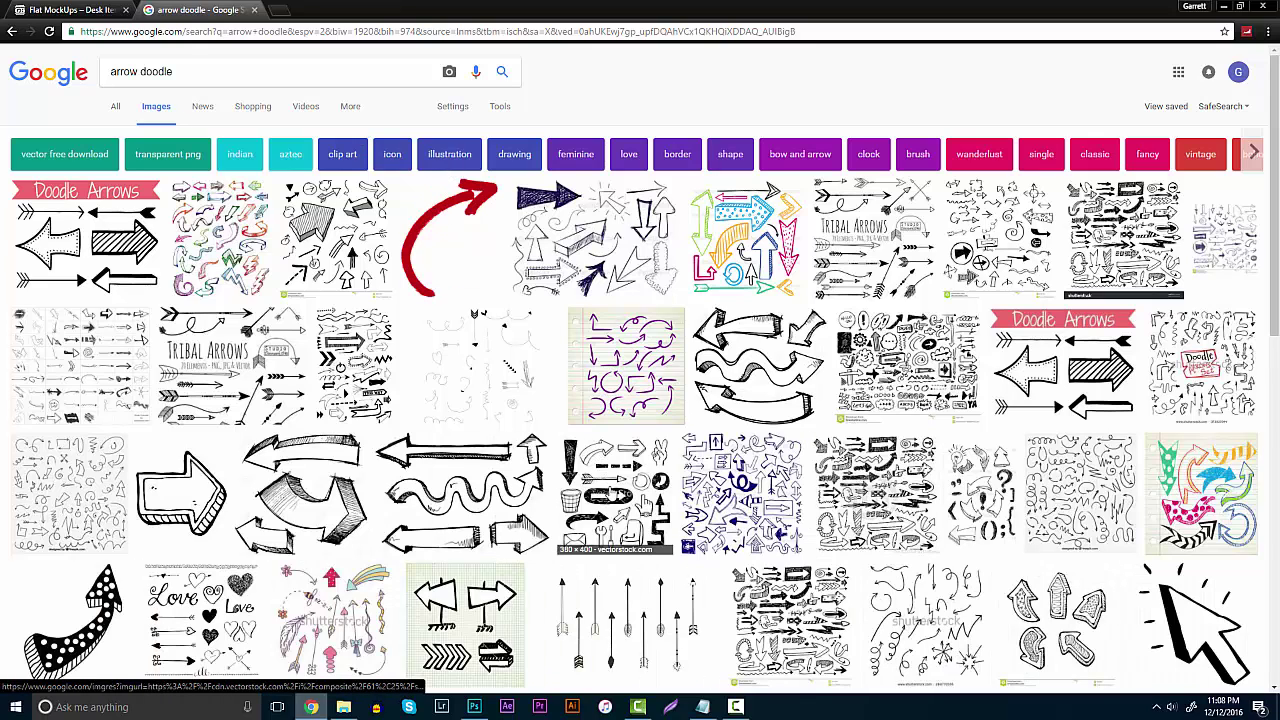
Open the red curved arrow image at full size and save it to the Desktop as a PNG.
{"action": "left_click", "coordinate": [589, 483]}
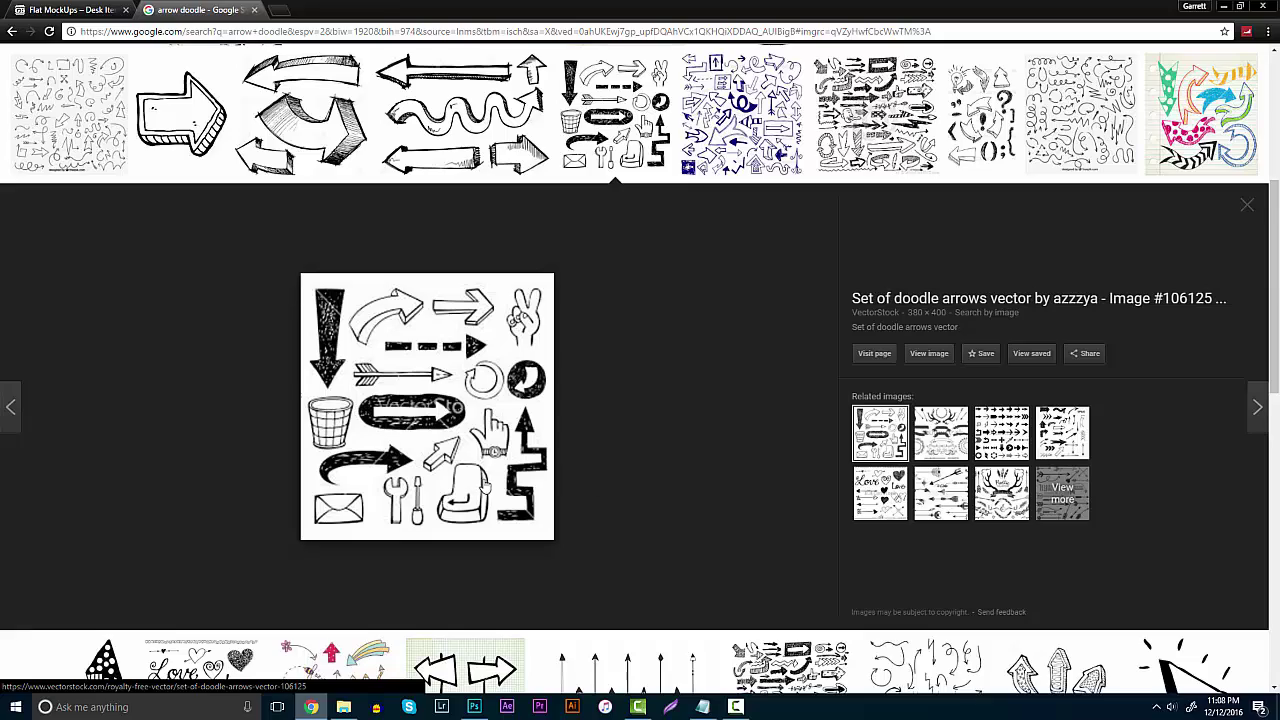
{"action": "scroll", "coordinate": [397, 312], "scroll_direction": "up", "scroll_amount": 4}
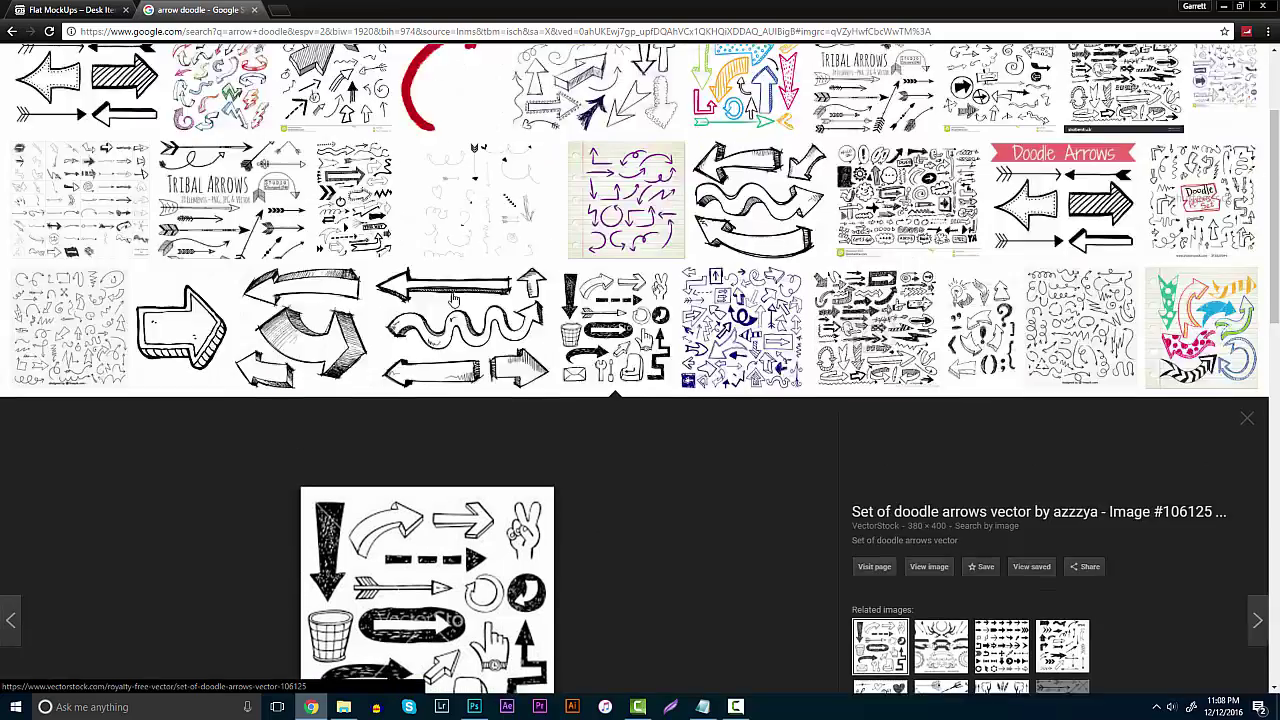
{"action": "left_click", "coordinate": [486, 236]}
{"action": "left_click", "coordinate": [929, 354]}
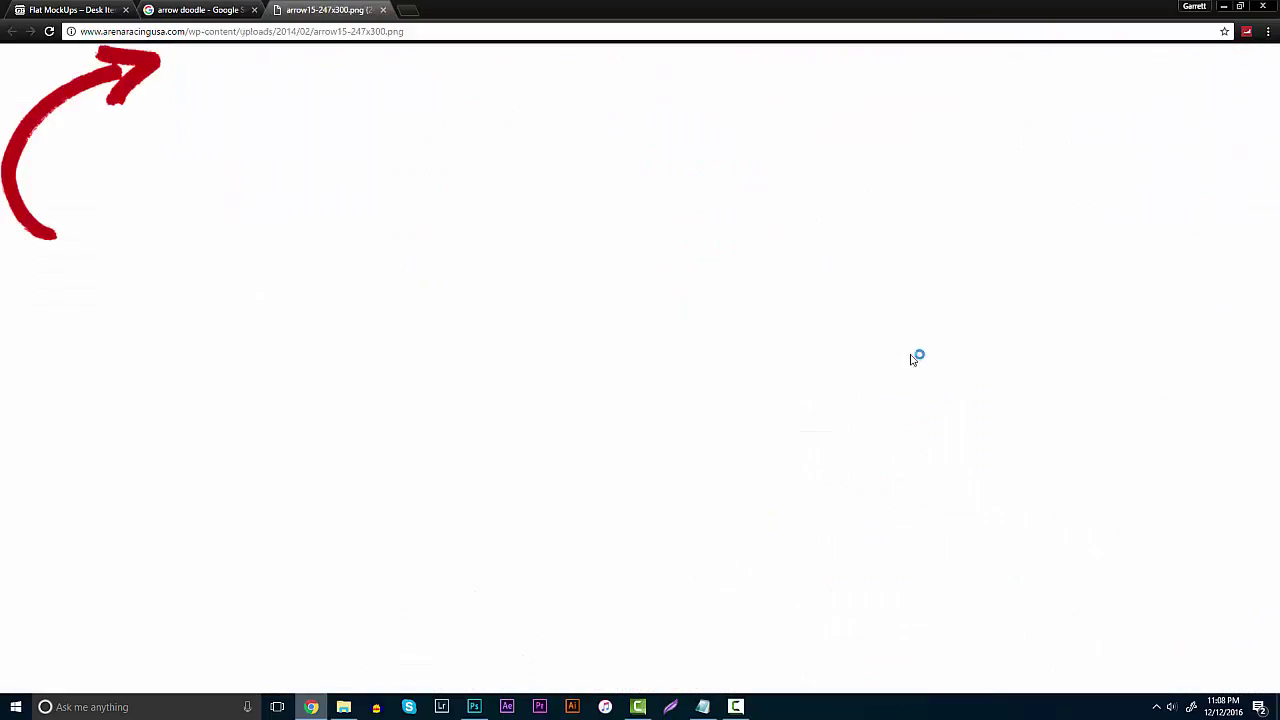
{"action": "right_click", "coordinate": [112, 80]}
{"action": "left_click", "coordinate": [146, 101]}
{"action": "left_click", "coordinate": [821, 502]}
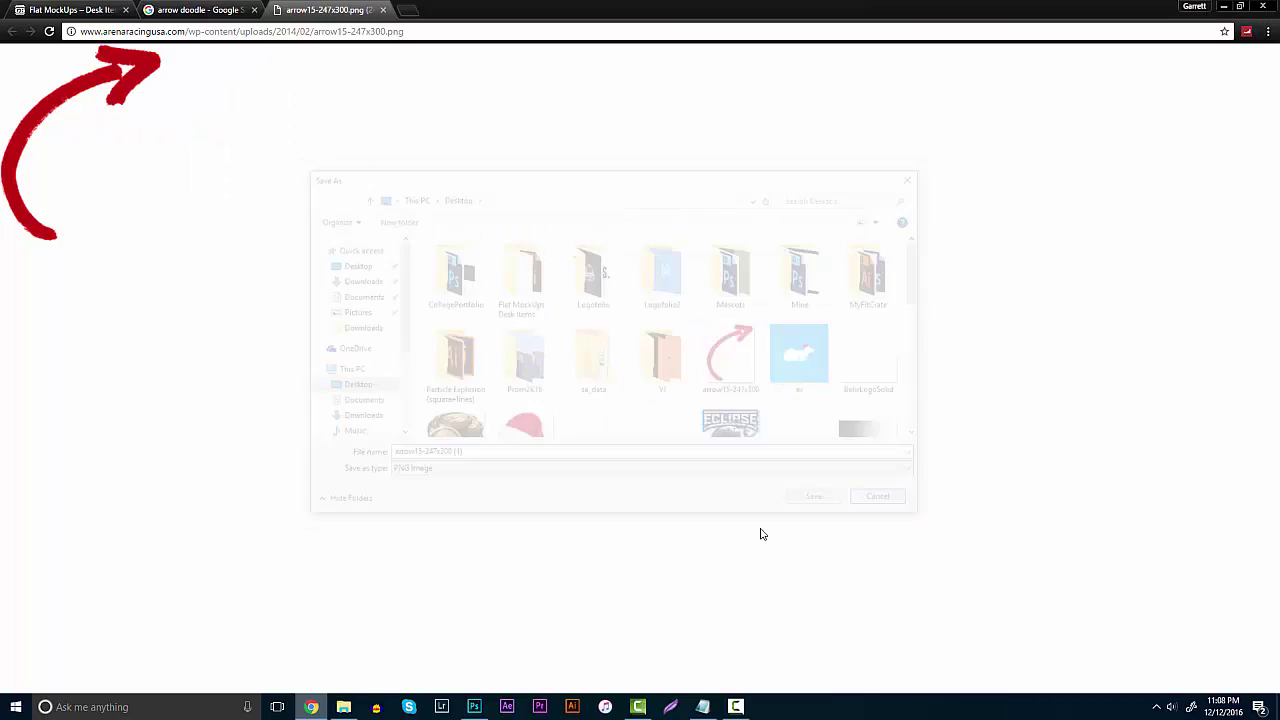
Switch back to Photoshop and open arrow15-247x300.png.
{"action": "left_click", "coordinate": [474, 707]}
{"action": "left_click", "coordinate": [37, 9]}
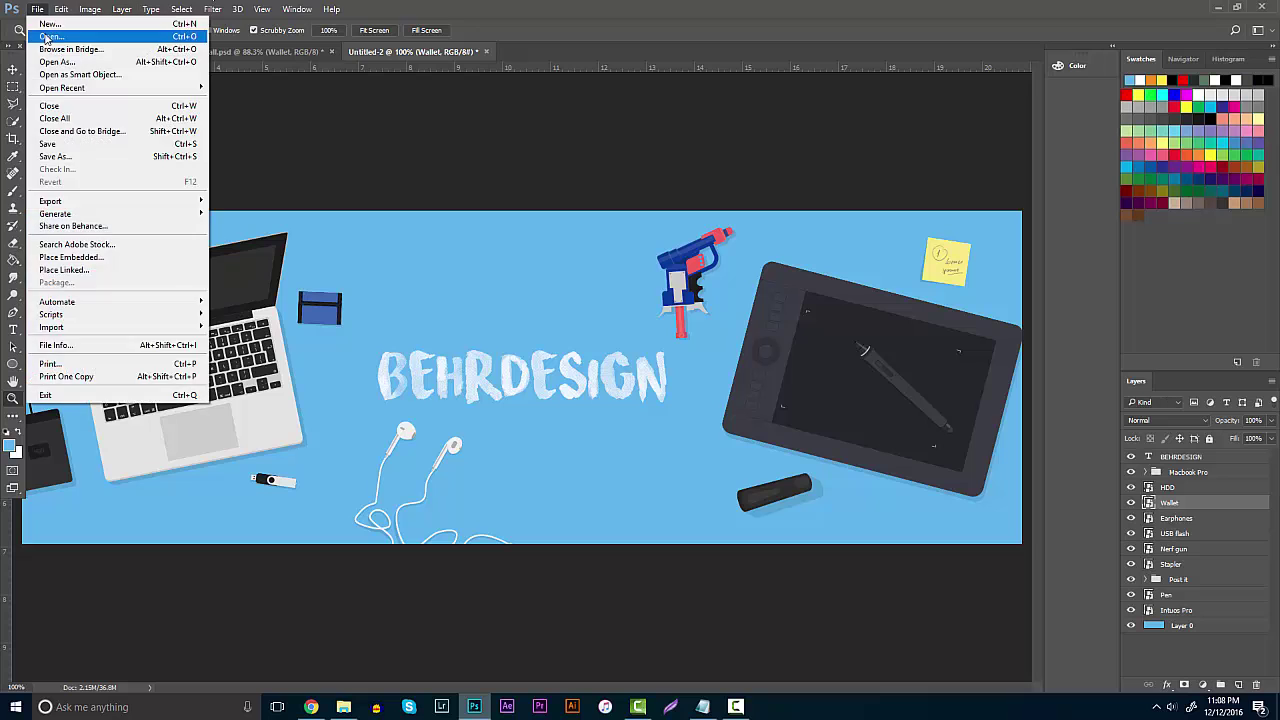
{"action": "left_click", "coordinate": [50, 32]}
{"action": "double_click", "coordinate": [510, 195]}
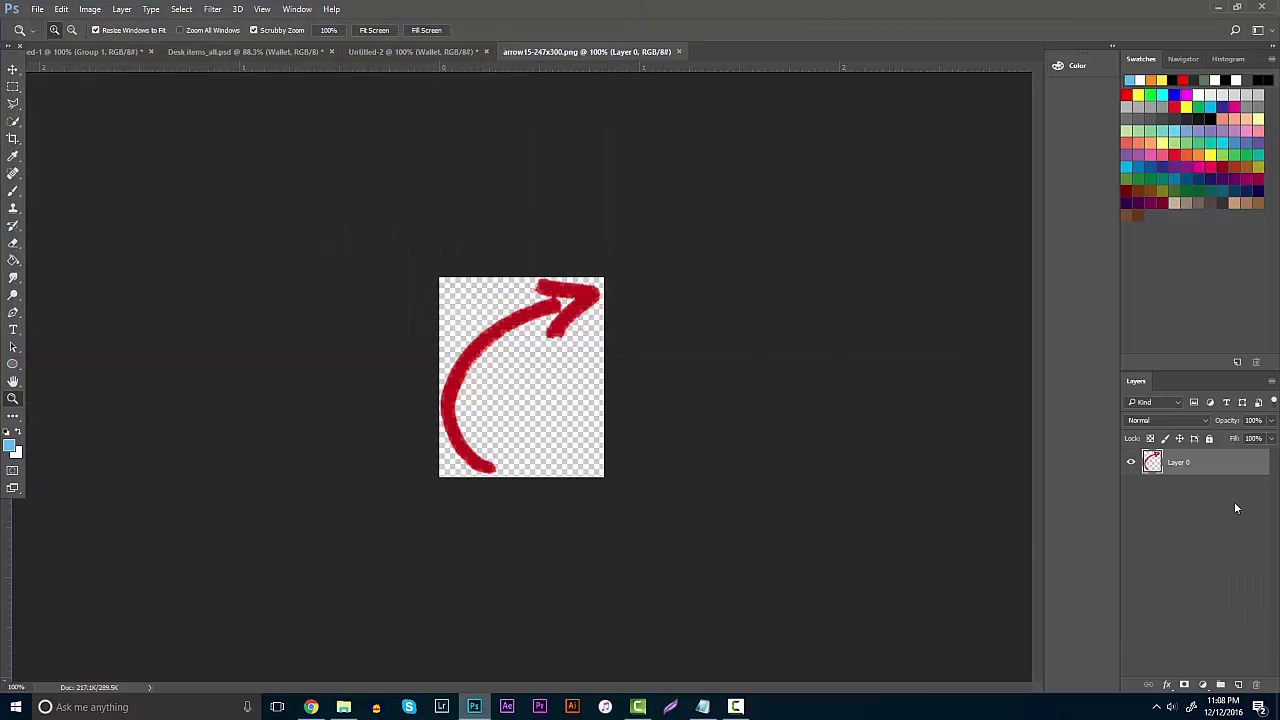
Apply a white Color Overlay to the arrow layer.
{"action": "right_click", "coordinate": [1212, 469]}
{"action": "left_click", "coordinate": [1048, 95]}
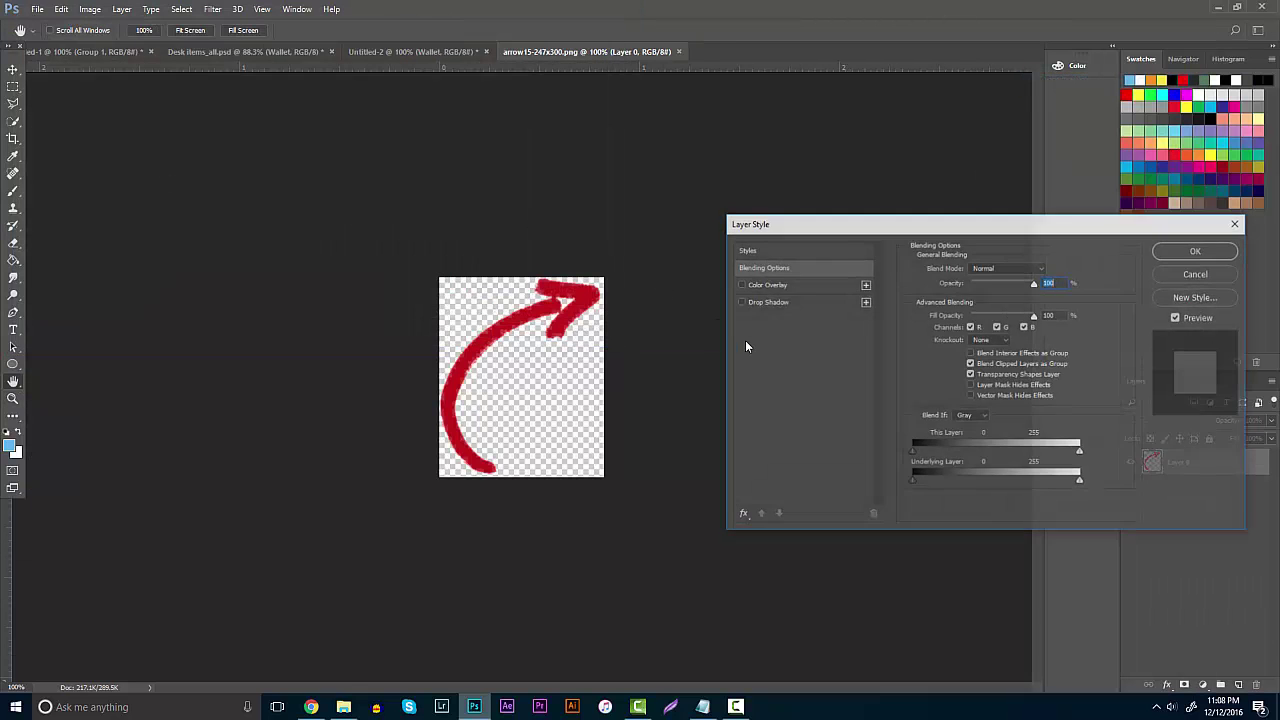
{"action": "left_click", "coordinate": [770, 285]}
{"action": "left_click", "coordinate": [1197, 250]}
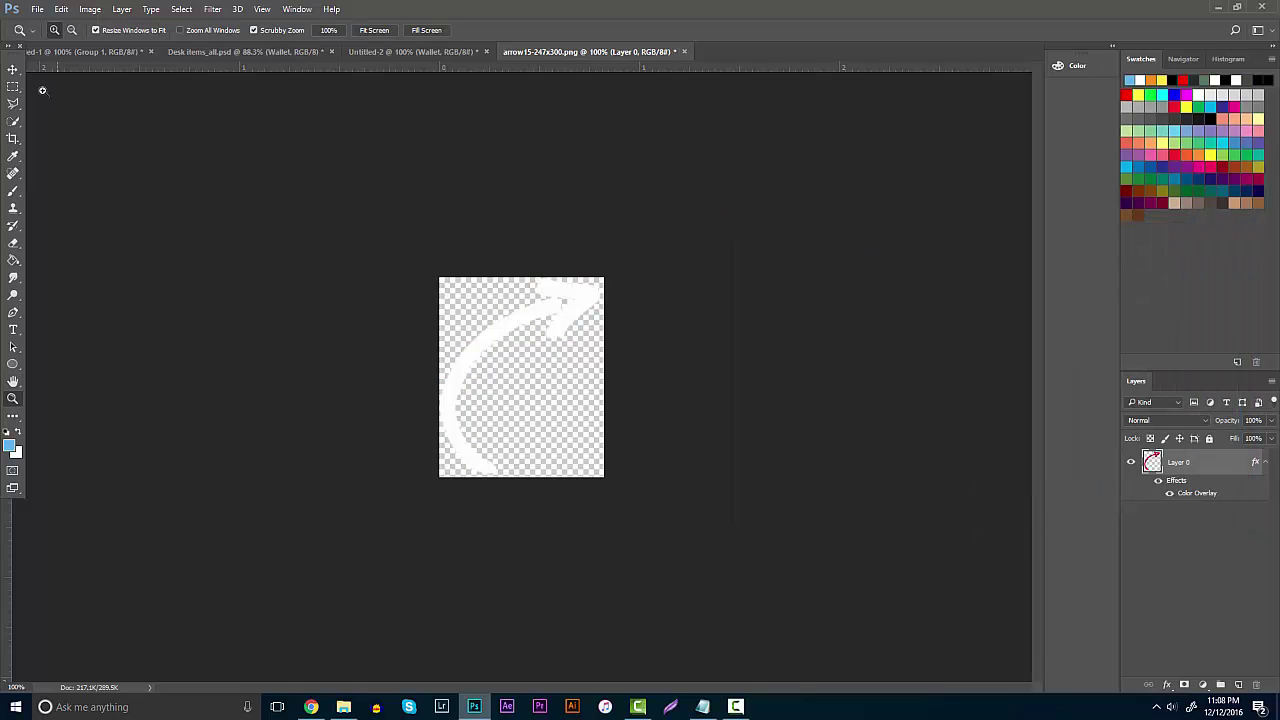
Copy the white arrow into the header, shrink it and place it curving around the title's upper-left corner.
{"action": "left_click_drag", "start_coordinate": [373, 53], "coordinate": [455, 330]}
{"action": "key", "text": "ctrl+t"}
{"action": "left_click_drag", "start_coordinate": [531, 251], "coordinate": [410, 331]}
{"action": "key", "text": "Return"}
Duplicate the arrow layer, rotate the copy 180° and place it around the title's lower-right corner.
{"action": "key", "text": "ctrl+j"}
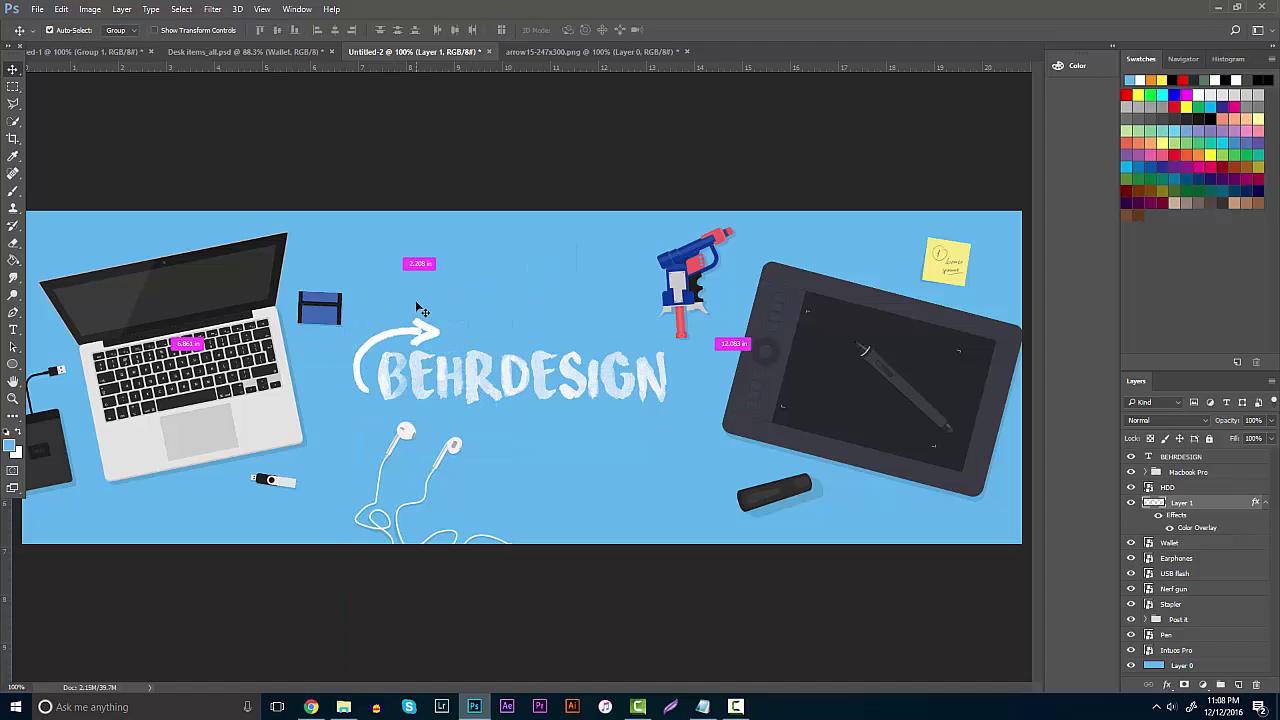
{"action": "left_click", "coordinate": [60, 9]}
{"action": "mouse_move", "coordinate": [200, 286]}
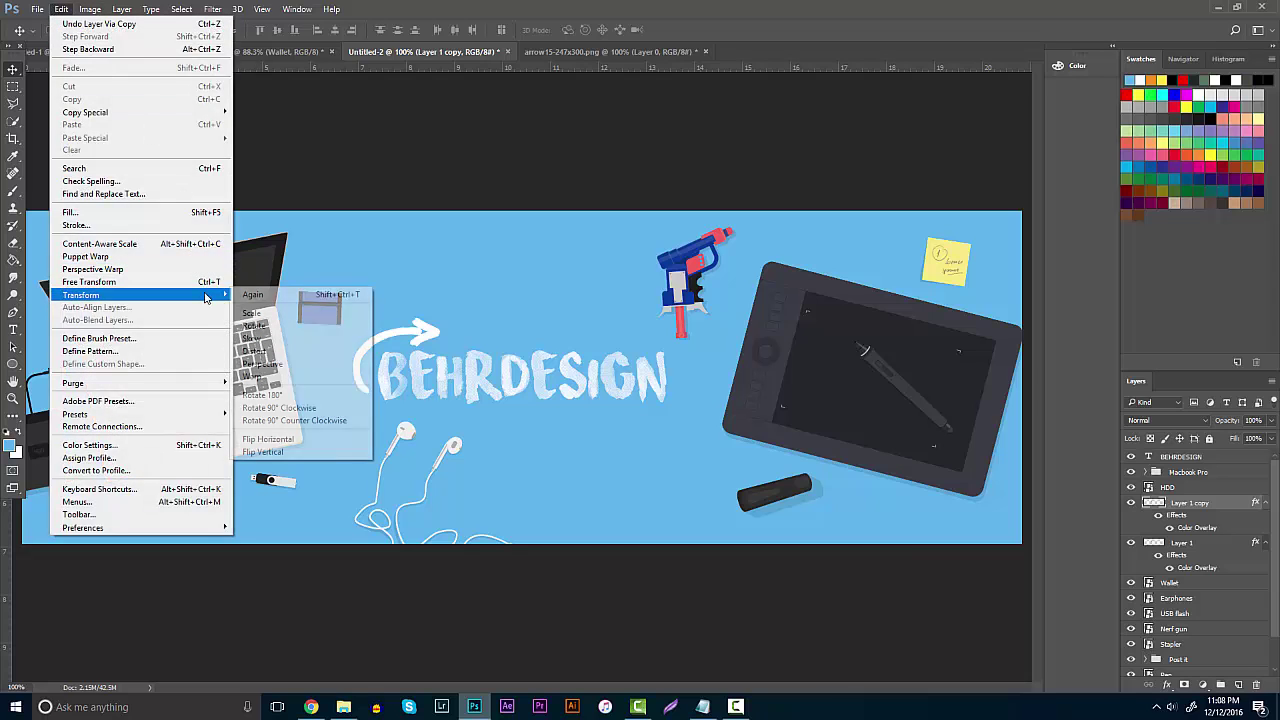
{"action": "left_click", "coordinate": [300, 395]}
{"action": "left_click_drag", "start_coordinate": [428, 355], "coordinate": [678, 400]}
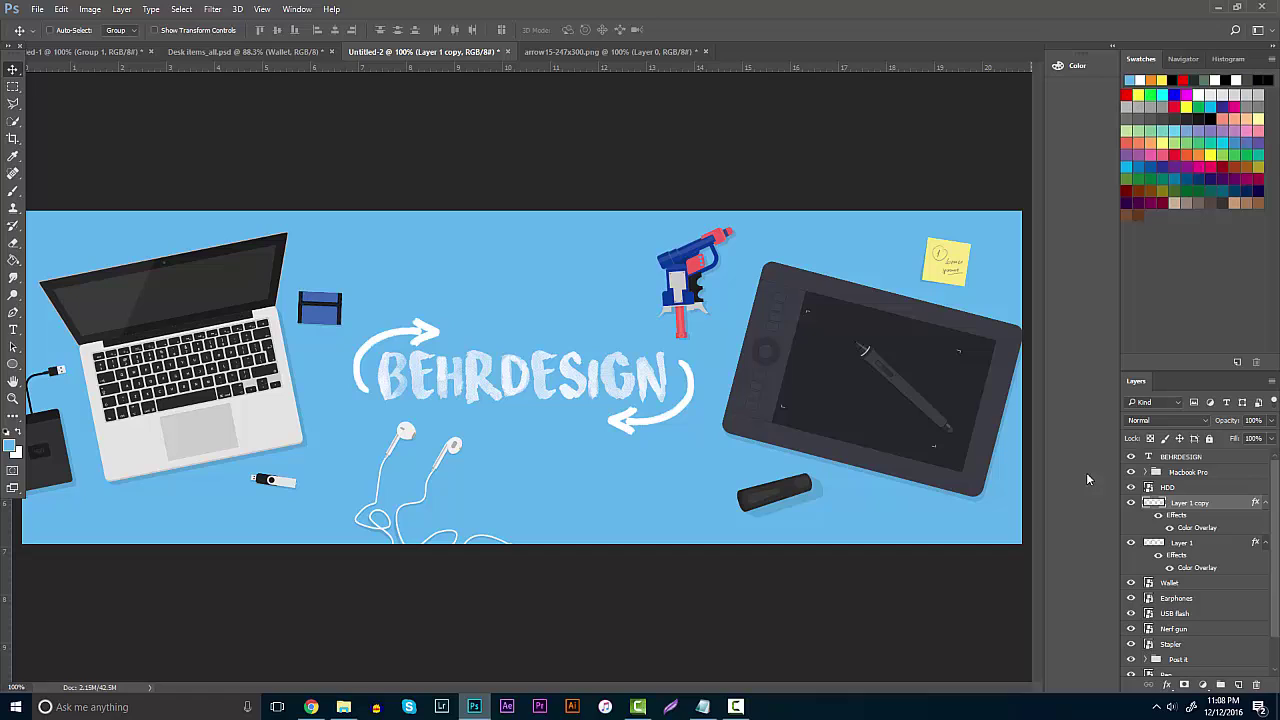
Set the opacity of both arrow layers to 73%.
{"action": "left_click", "coordinate": [1183, 545], "text": "shift"}
{"action": "left_click_drag", "start_coordinate": [1271, 420], "coordinate": [1253, 441]}
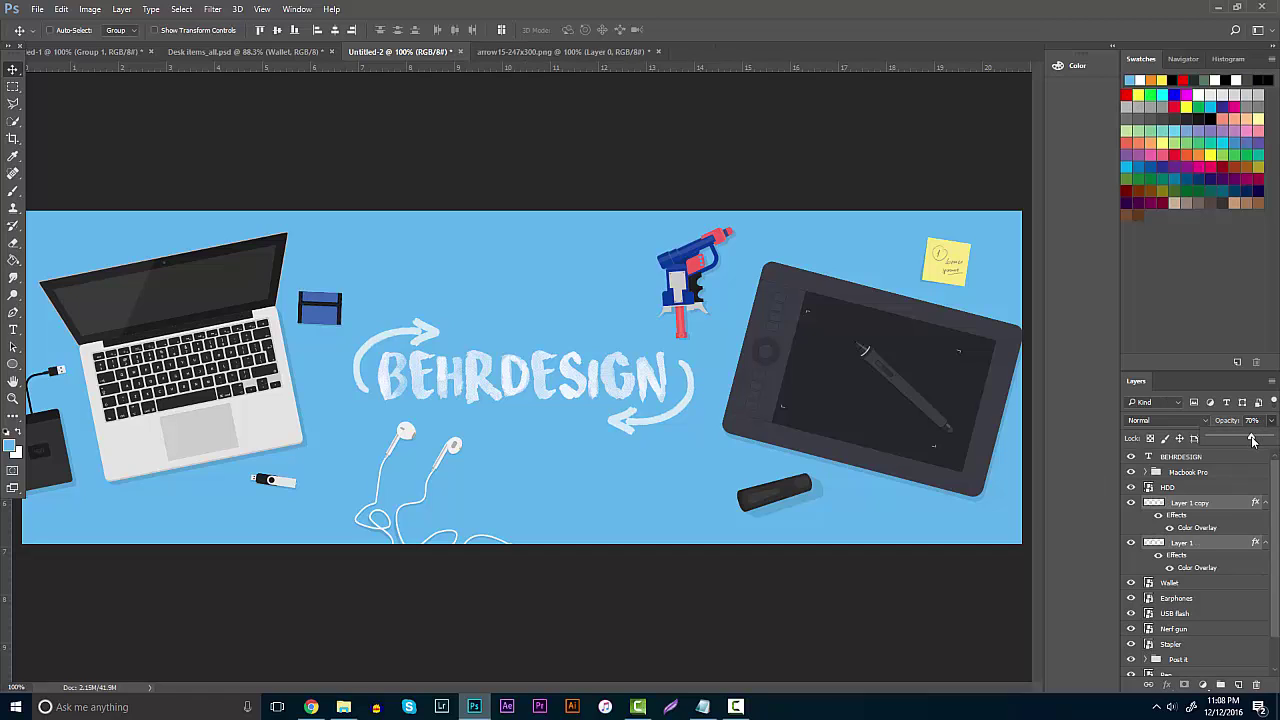
{"action": "left_click", "coordinate": [13, 398]}
{"action": "key", "text": "ctrl+minus"}
{"action": "left_click", "coordinate": [519, 347]}
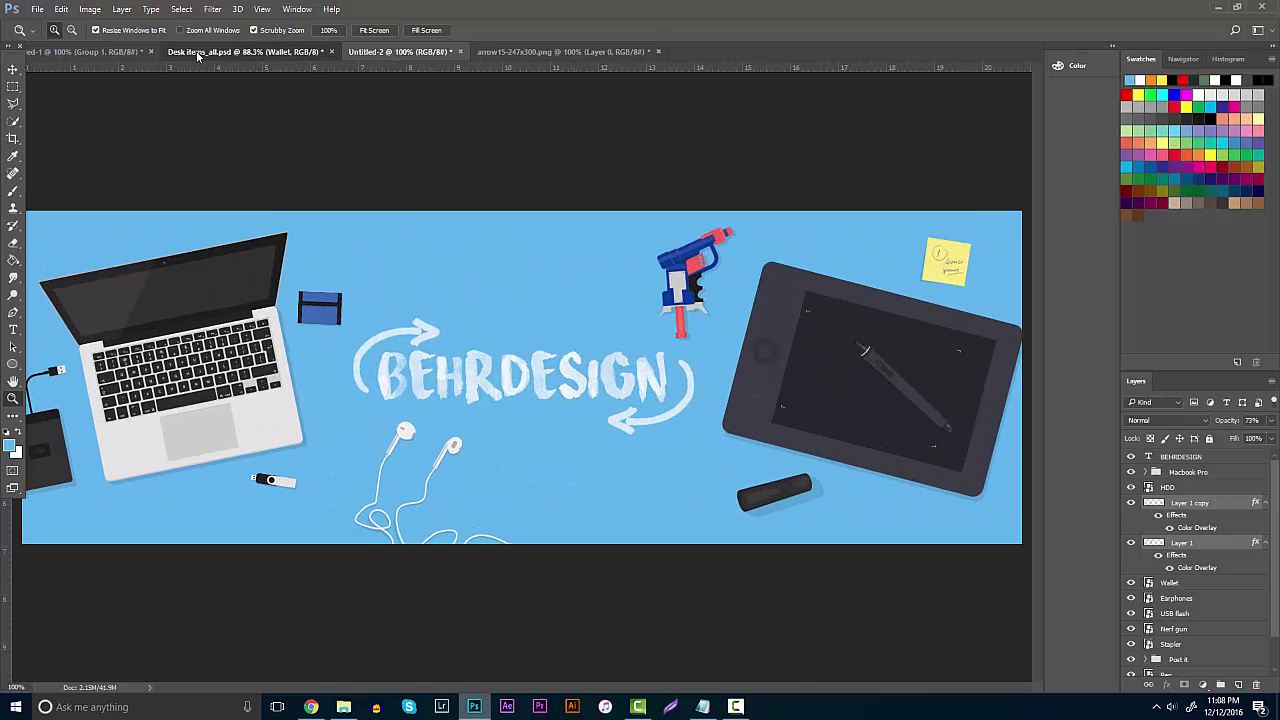
Copy the Noise layer from Desk items_all.psd into the header document.
{"action": "left_click", "coordinate": [237, 52]}
{"action": "key", "text": "v"}
{"action": "scroll", "coordinate": [1238, 540], "scroll_direction": "up", "scroll_amount": 4}
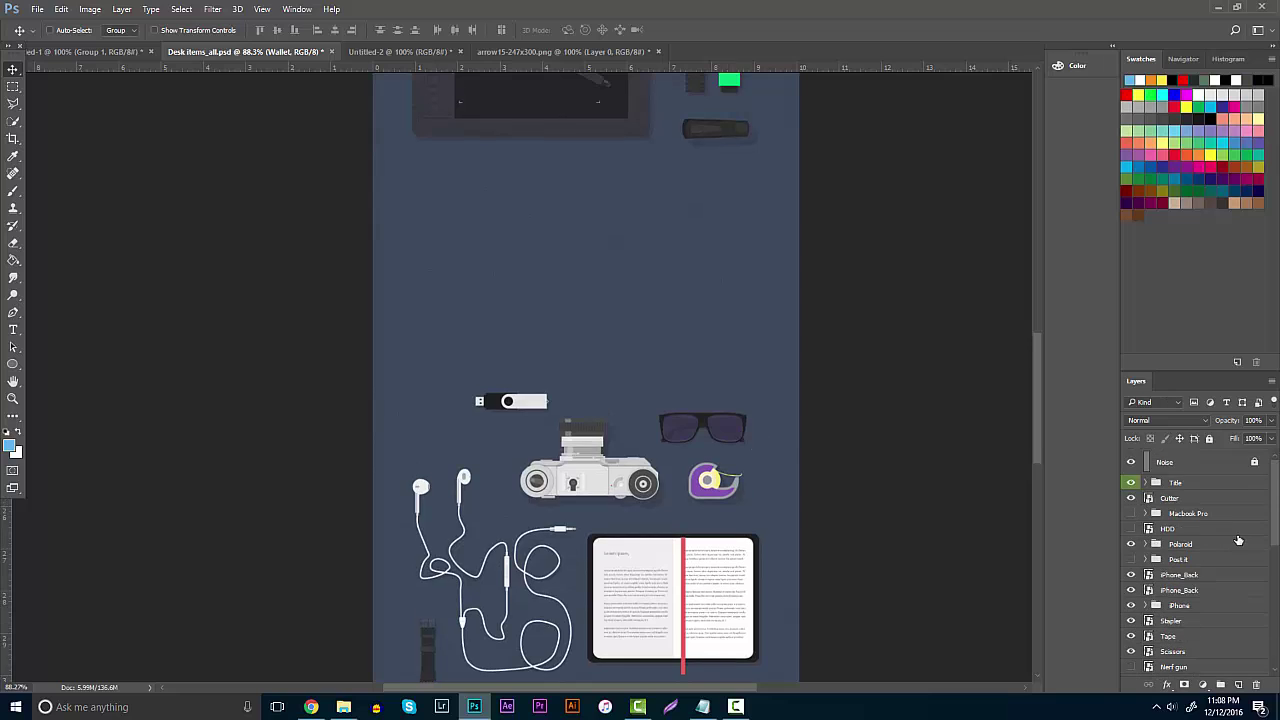
{"action": "left_click", "coordinate": [1183, 463]}
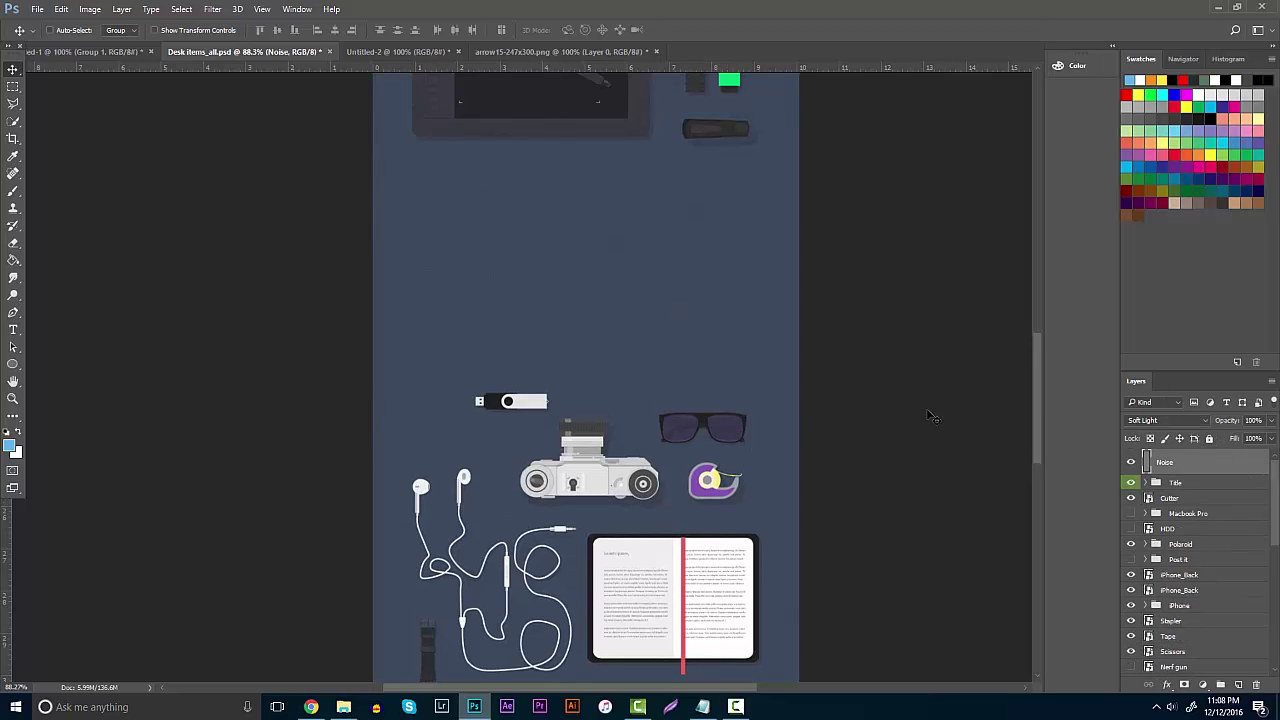
{"action": "left_click", "coordinate": [513, 52]}
{"action": "left_click", "coordinate": [420, 51]}
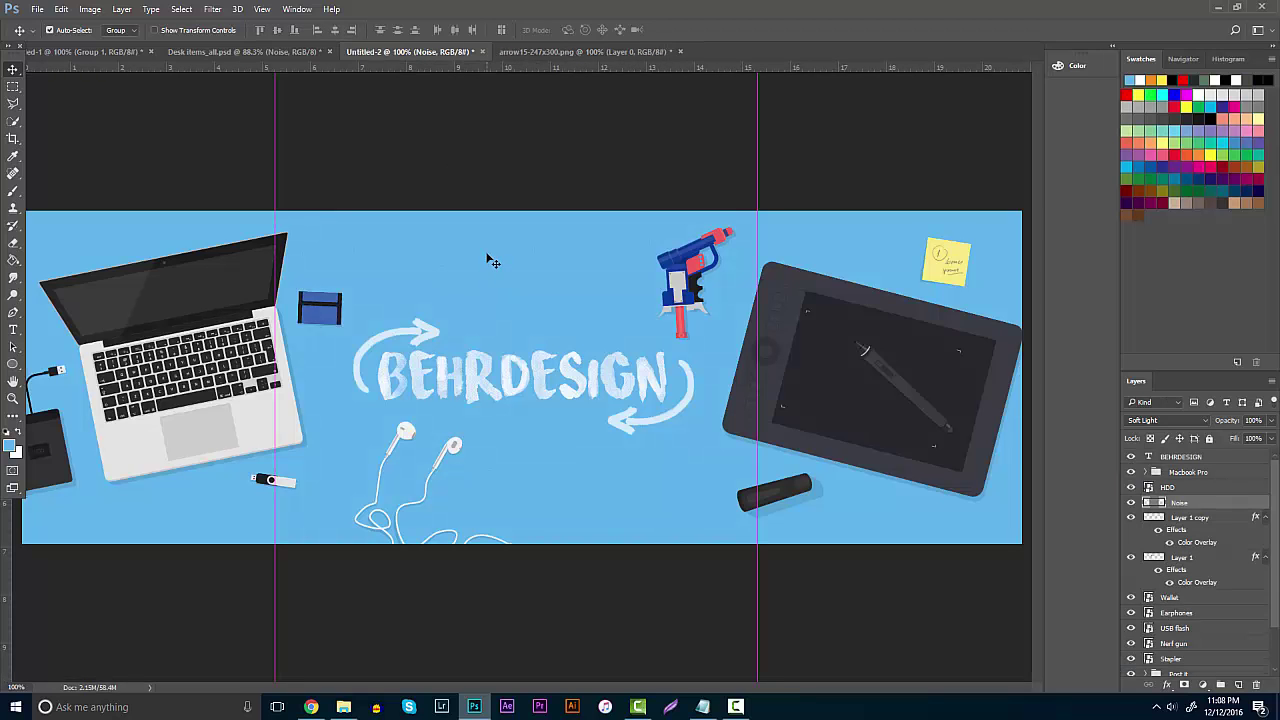
Rotate the Noise layer 90° and position it so it covers the whole header.
{"action": "key", "text": "ctrl+t"}
{"action": "left_click_drag", "start_coordinate": [880, 186], "coordinate": [676, 653]}
{"action": "left_click_drag", "start_coordinate": [570, 539], "coordinate": [572, 498]}
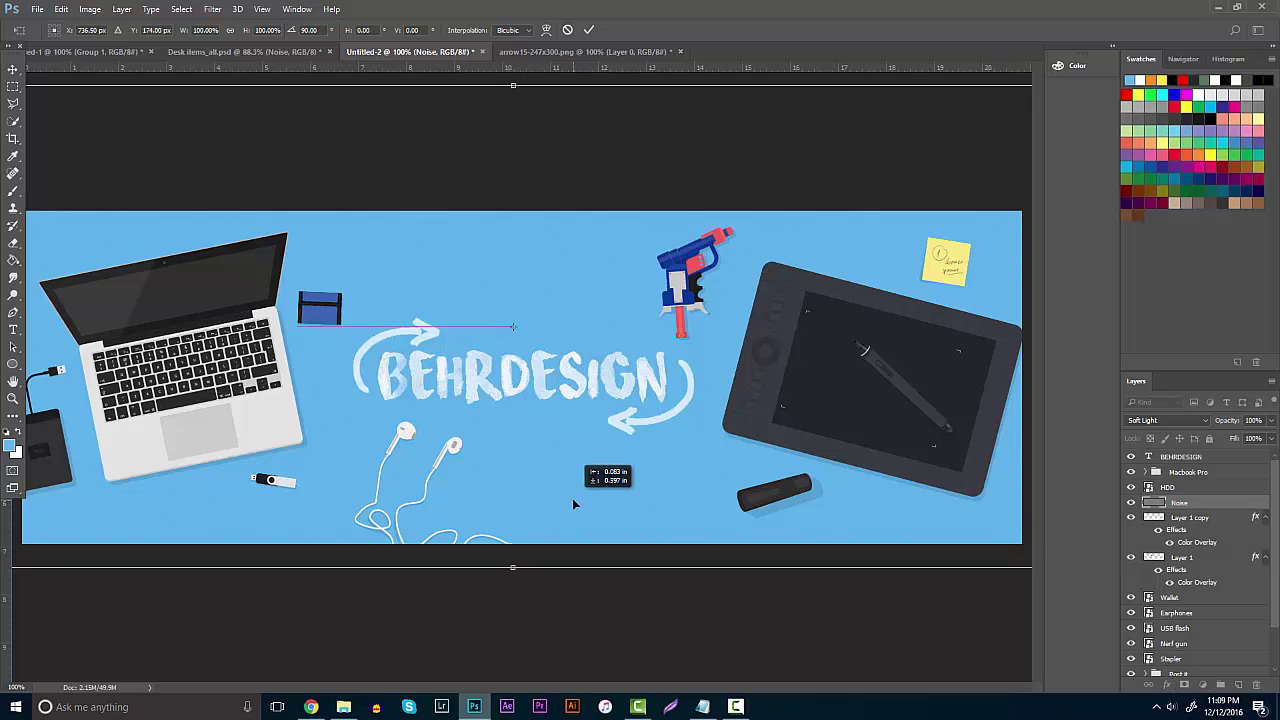
{"action": "key", "text": "Return"}
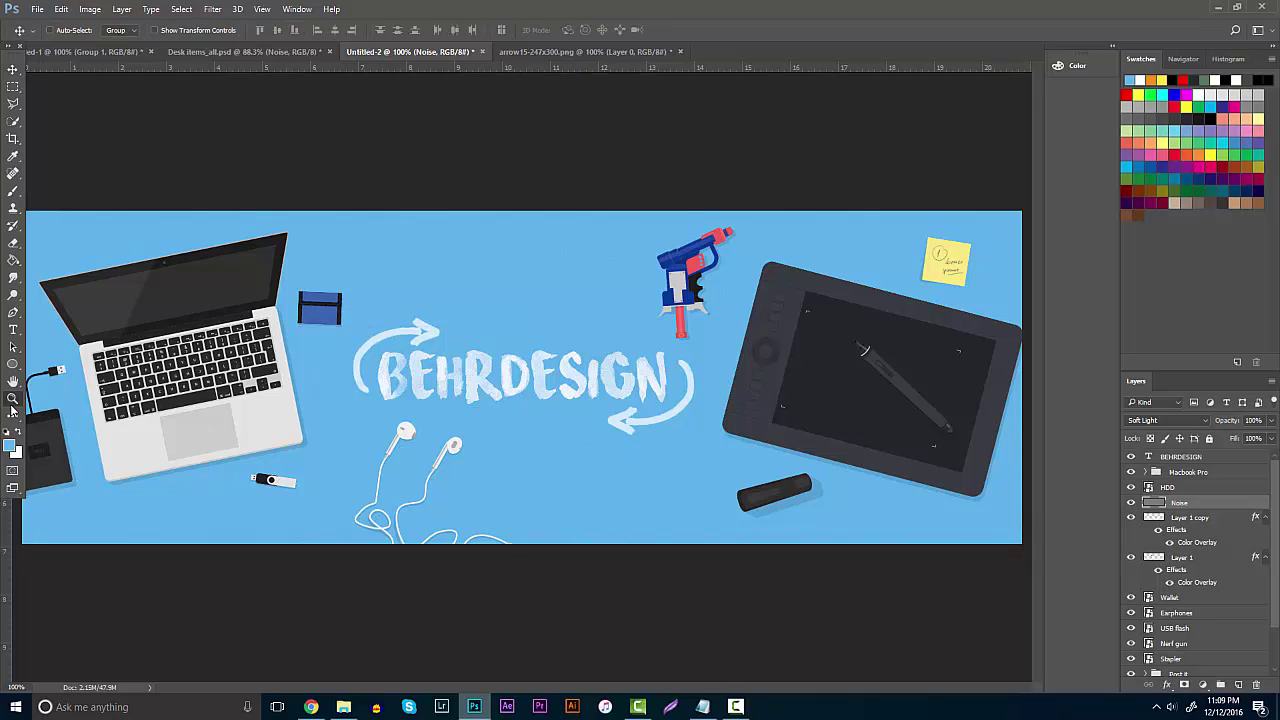
{"action": "key", "text": "z"}
{"action": "mouse_move", "coordinate": [486, 370]}
{"action": "left_mouse_down"}
{"action": "mouse_move", "coordinate": [431, 375]}
{"action": "mouse_move", "coordinate": [481, 349]}
{"action": "left_mouse_up"}
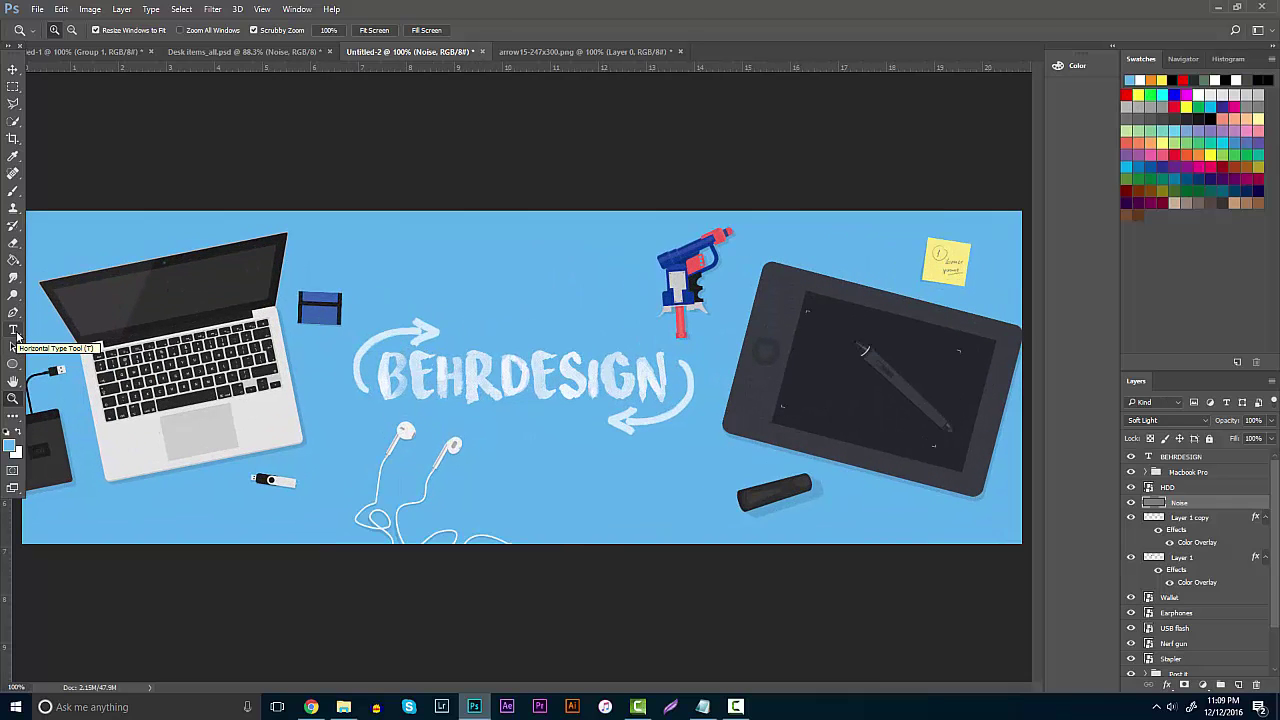
Add the text ASDF in 75 pt Surfing Capital above the BEHRDESIGN title.
{"action": "left_click", "coordinate": [14, 331]}
{"action": "left_click", "coordinate": [380, 286]}
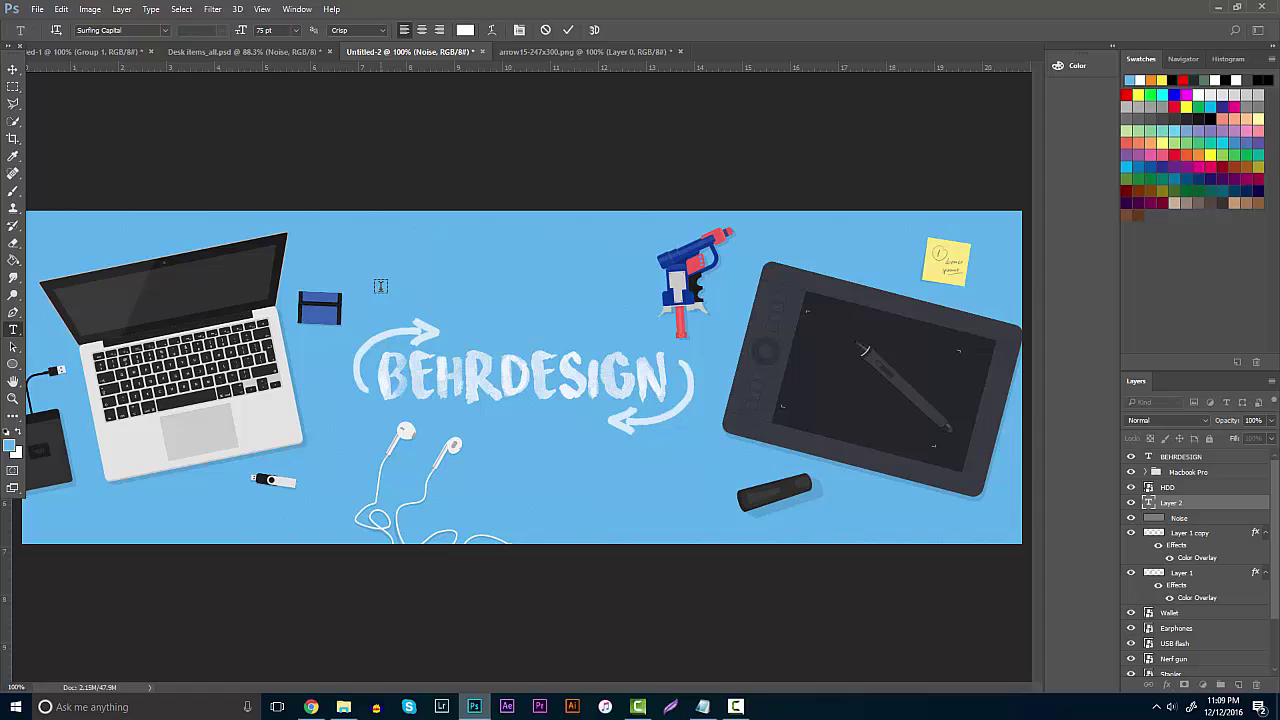
{"action": "type", "text": "ASDFV"}
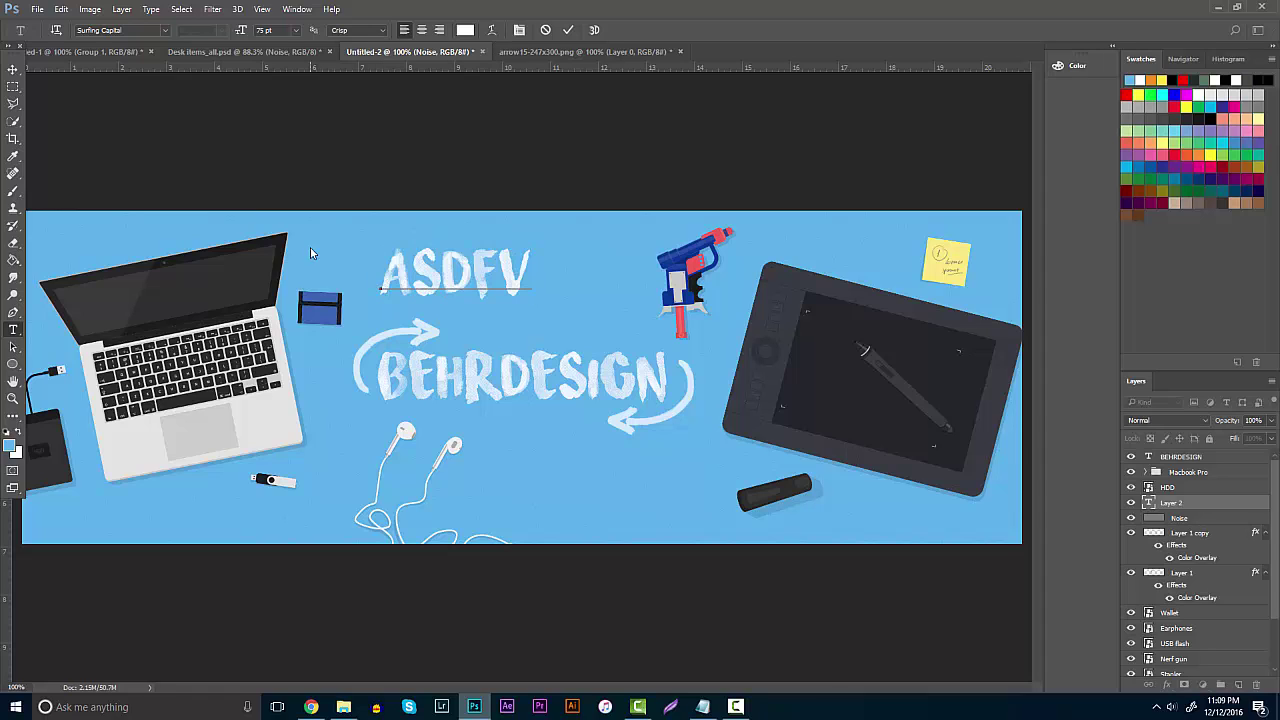
{"action": "key", "text": "BackSpace"}
{"action": "left_click", "coordinate": [13, 69]}
Scale the ASDF text to about 48% and tilt it about 7.6° counter-clockwise.
{"action": "key", "text": "ctrl+t"}
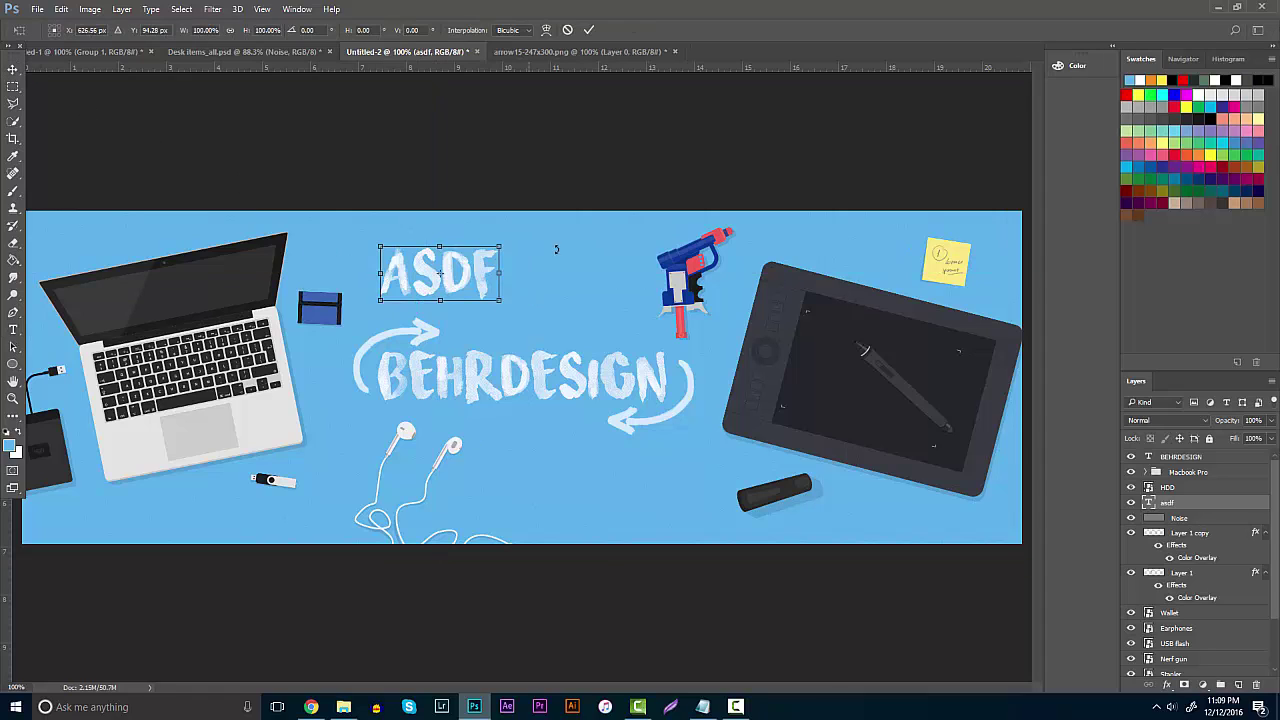
{"action": "mouse_move", "coordinate": [494, 242]}
{"action": "left_mouse_down"}
{"action": "mouse_move", "coordinate": [496, 260]}
{"action": "mouse_move", "coordinate": [500, 246]}
{"action": "mouse_move", "coordinate": [455, 258]}
{"action": "mouse_move", "coordinate": [480, 245]}
{"action": "left_mouse_up"}
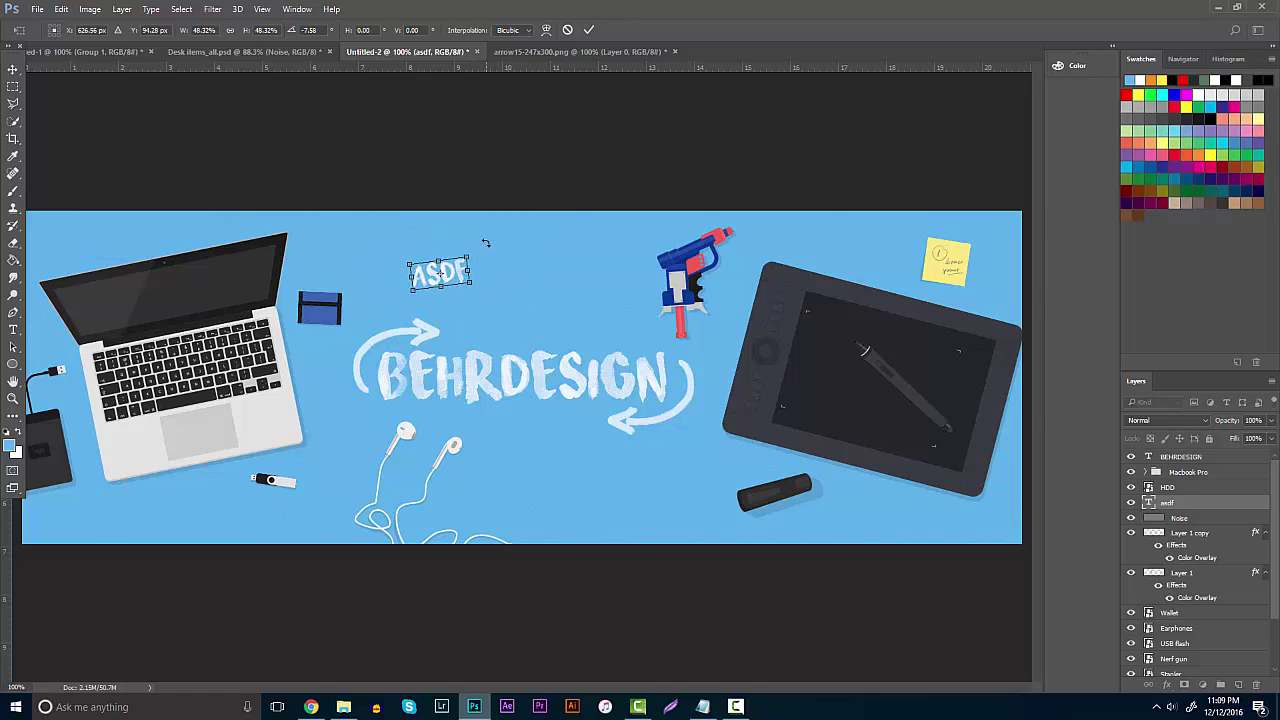
{"action": "key", "text": "Return"}
Move the ASDF text above the laptop, place a copy of it below the lower arrow and rotate the copy roughly level.
{"action": "left_click_drag", "start_coordinate": [400, 256], "coordinate": [752, 440]}
{"action": "key", "text": "ctrl+t"}
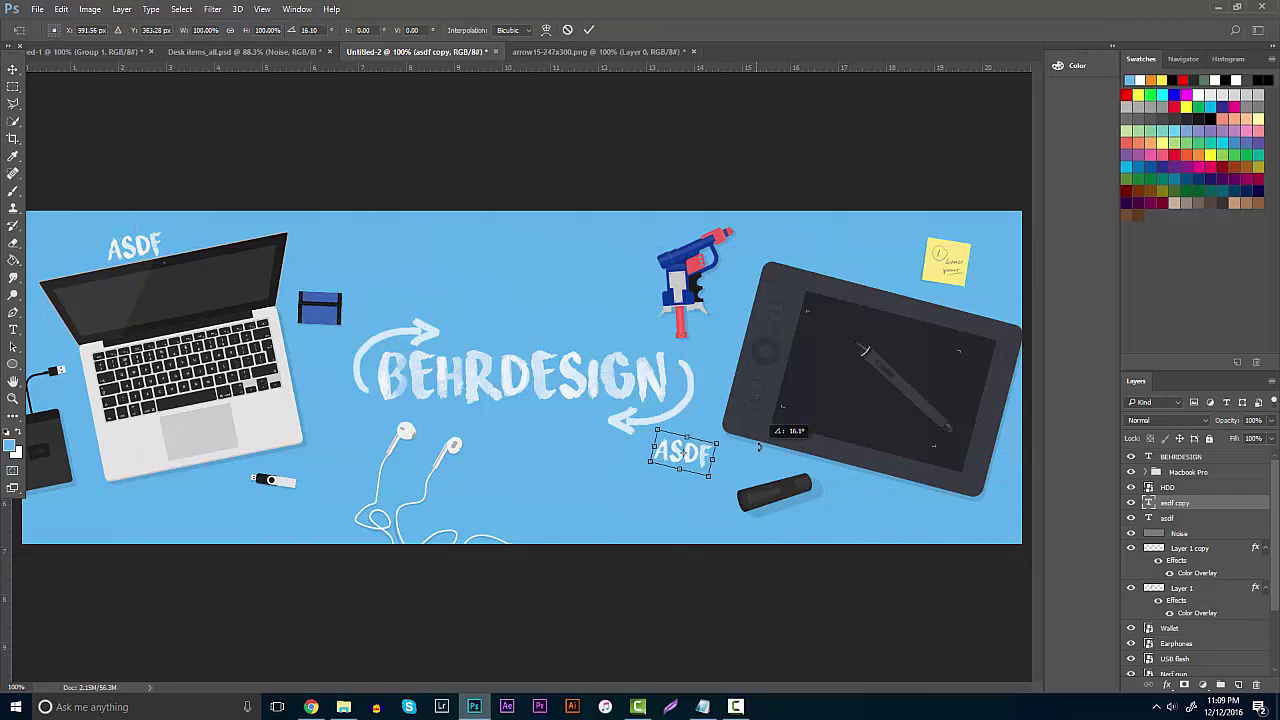
{"action": "key", "text": "Return"}
Change the wording of the copied text below the lower arrow to SUBSCRIBE.
{"action": "left_click", "coordinate": [14, 331]}
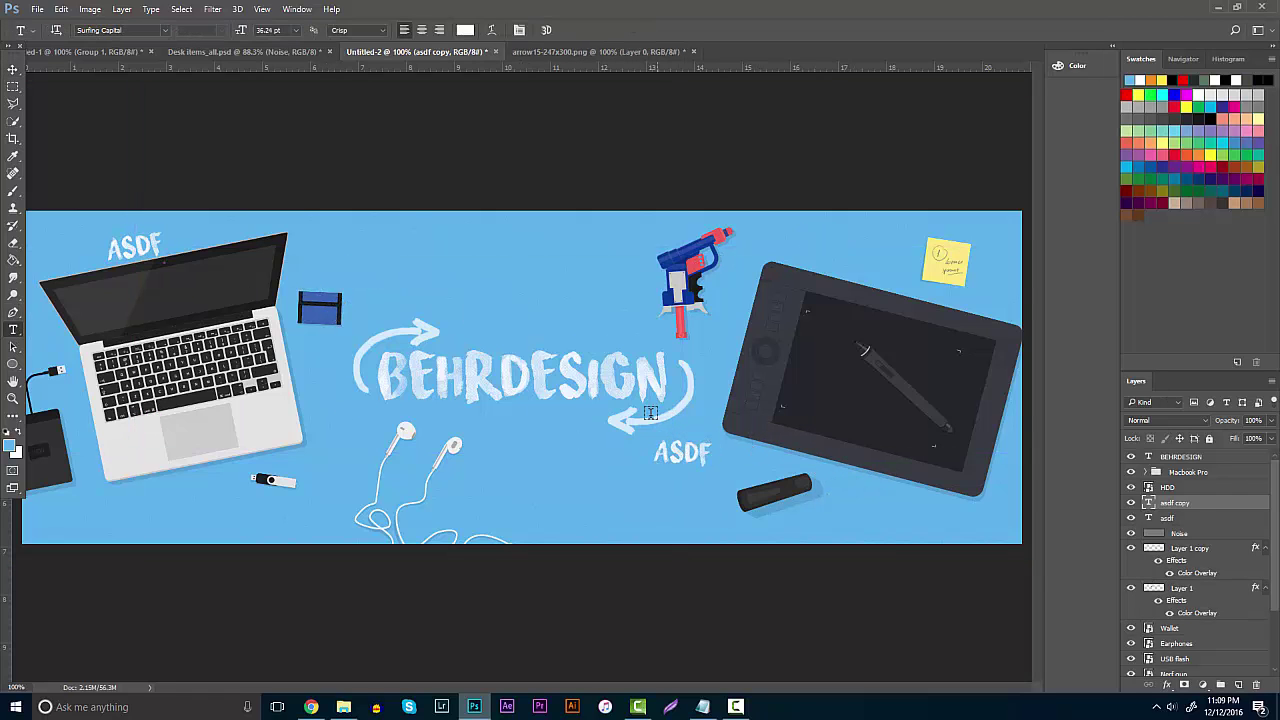
{"action": "left_click_drag", "start_coordinate": [656, 444], "coordinate": [829, 474]}
{"action": "type", "text": "SUBSC"}
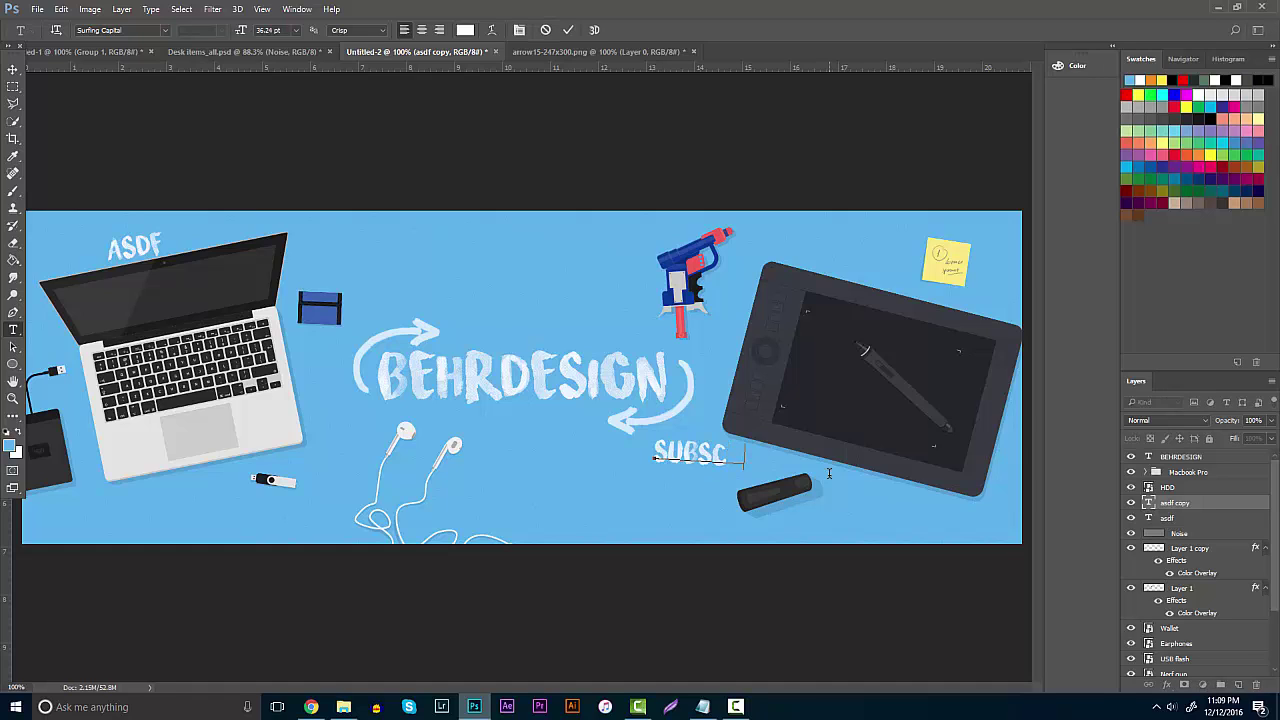
{"action": "type", "text": "RIBE"}
{"action": "left_click", "coordinate": [13, 69]}
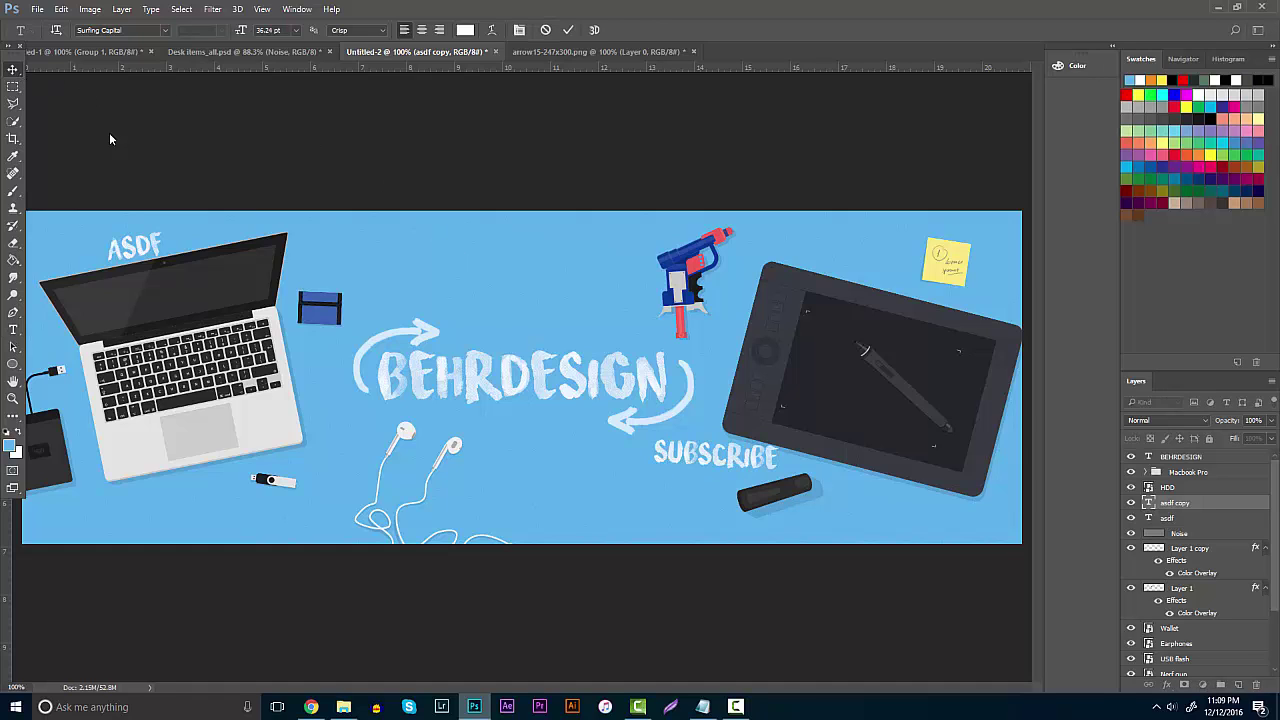
Shrink the SUBSCRIBE text to about 81% and place it under the title, beside the tip of the lower arrow.
{"action": "left_click_drag", "start_coordinate": [733, 447], "coordinate": [590, 419]}
{"action": "key", "text": "ctrl+t"}
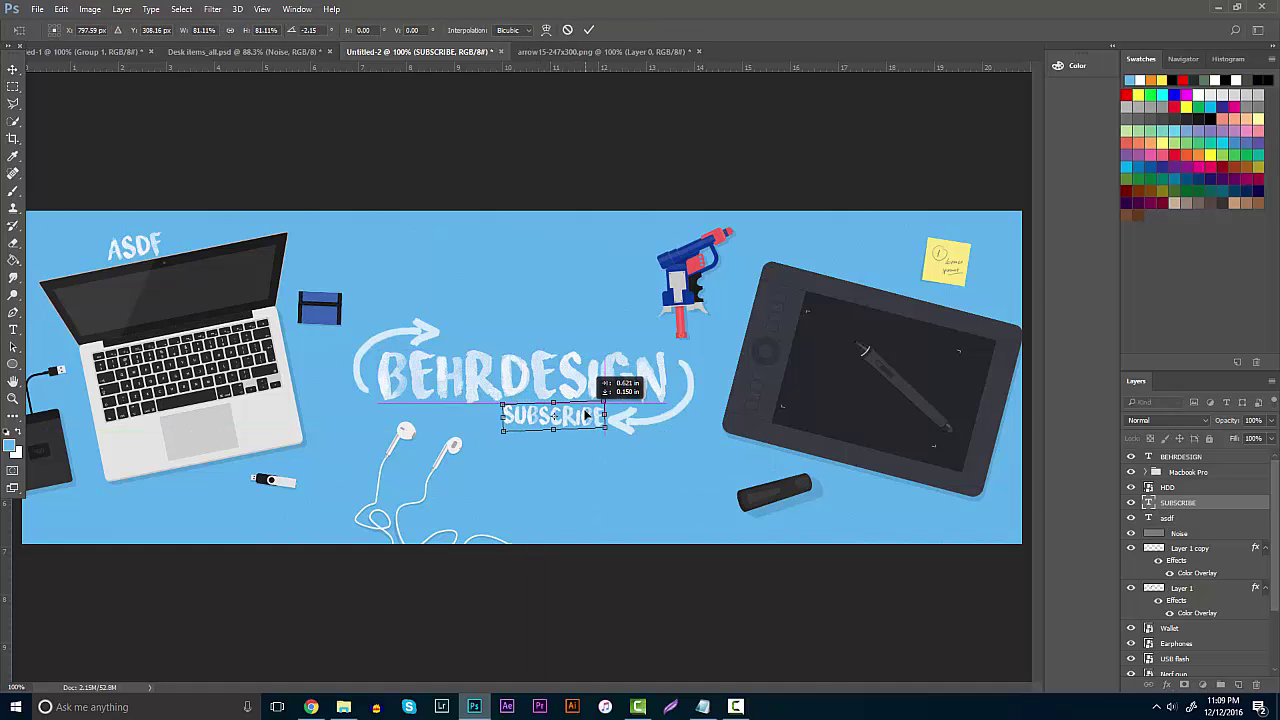
{"action": "key", "text": "Return"}
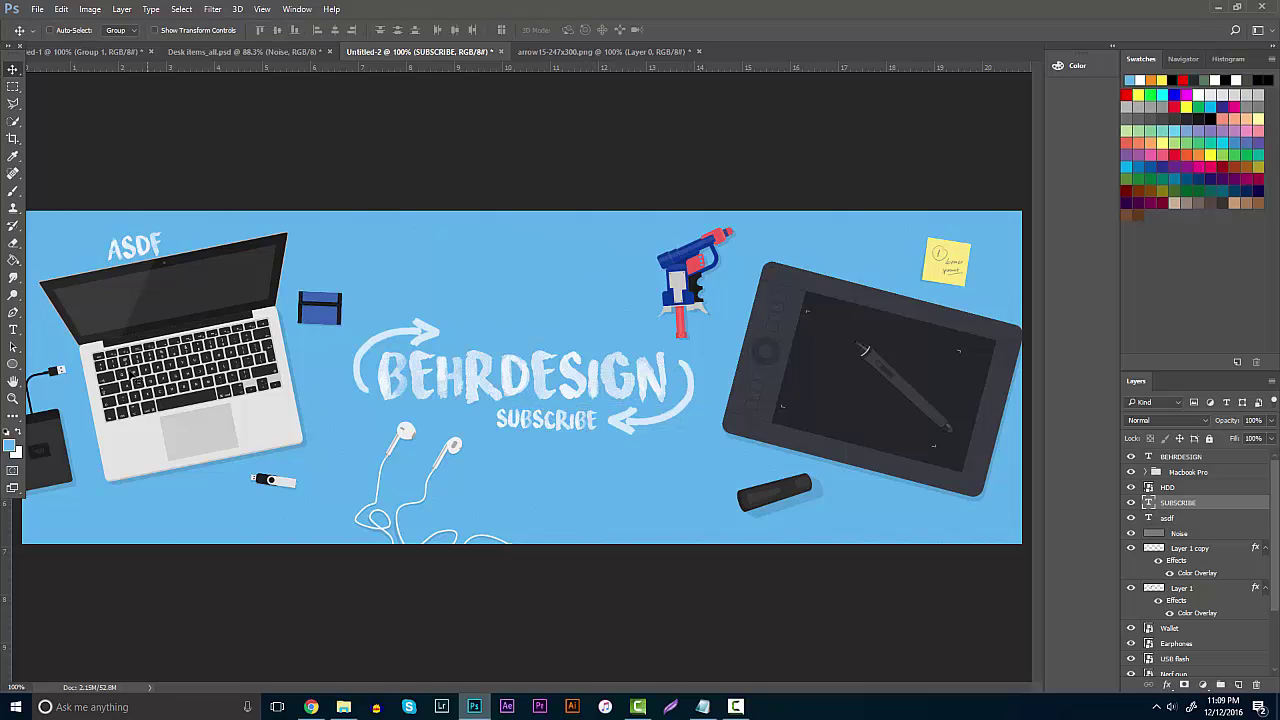
{"action": "left_click", "coordinate": [13, 397]}
{"action": "left_click_drag", "start_coordinate": [200, 480], "coordinate": [322, 672]}
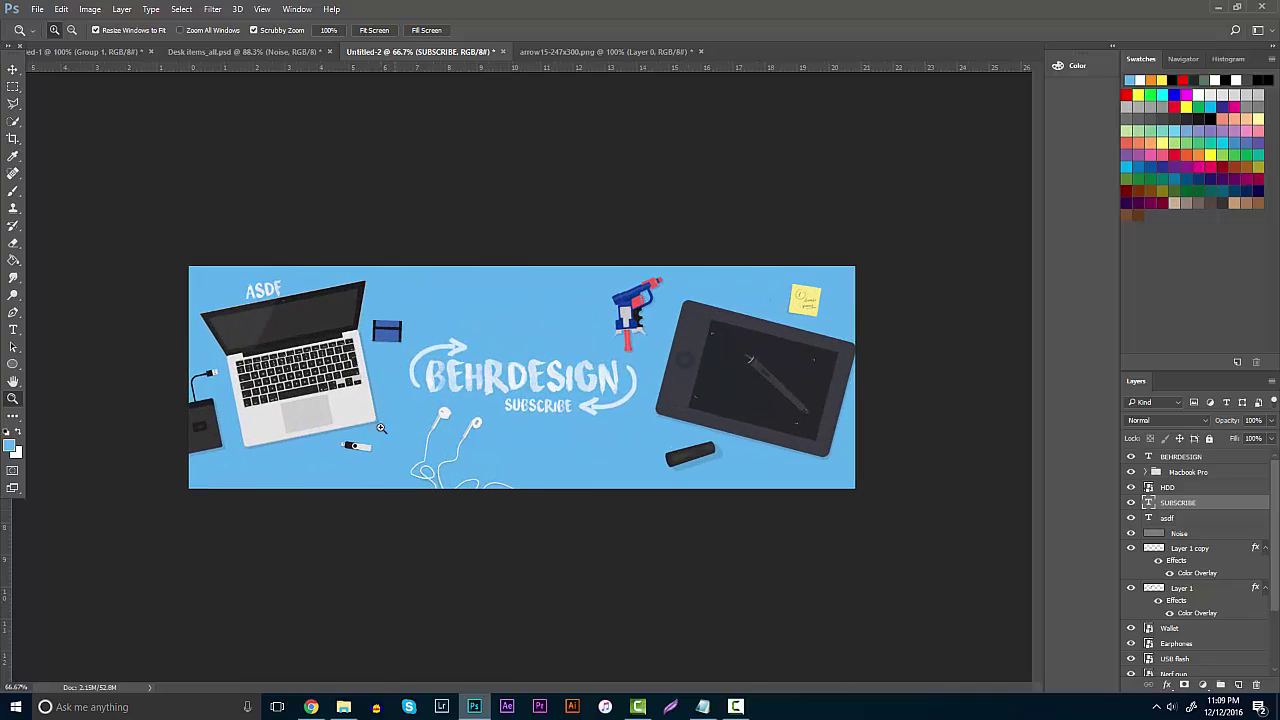
Switch to Chrome and look through the arrow doodle image results for more arrow graphics.
{"action": "left_click", "coordinate": [311, 708]}
{"action": "key", "text": "ctrl+shift+Tab"}
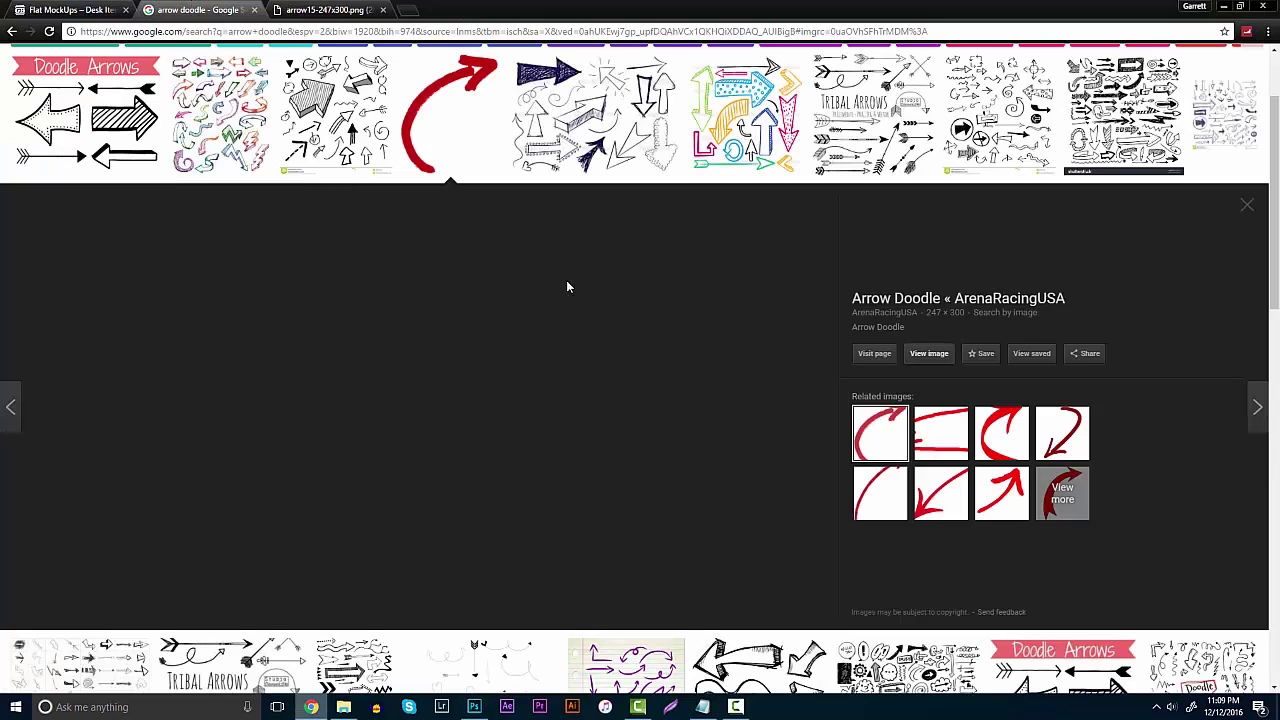
{"action": "left_click", "coordinate": [1248, 208]}
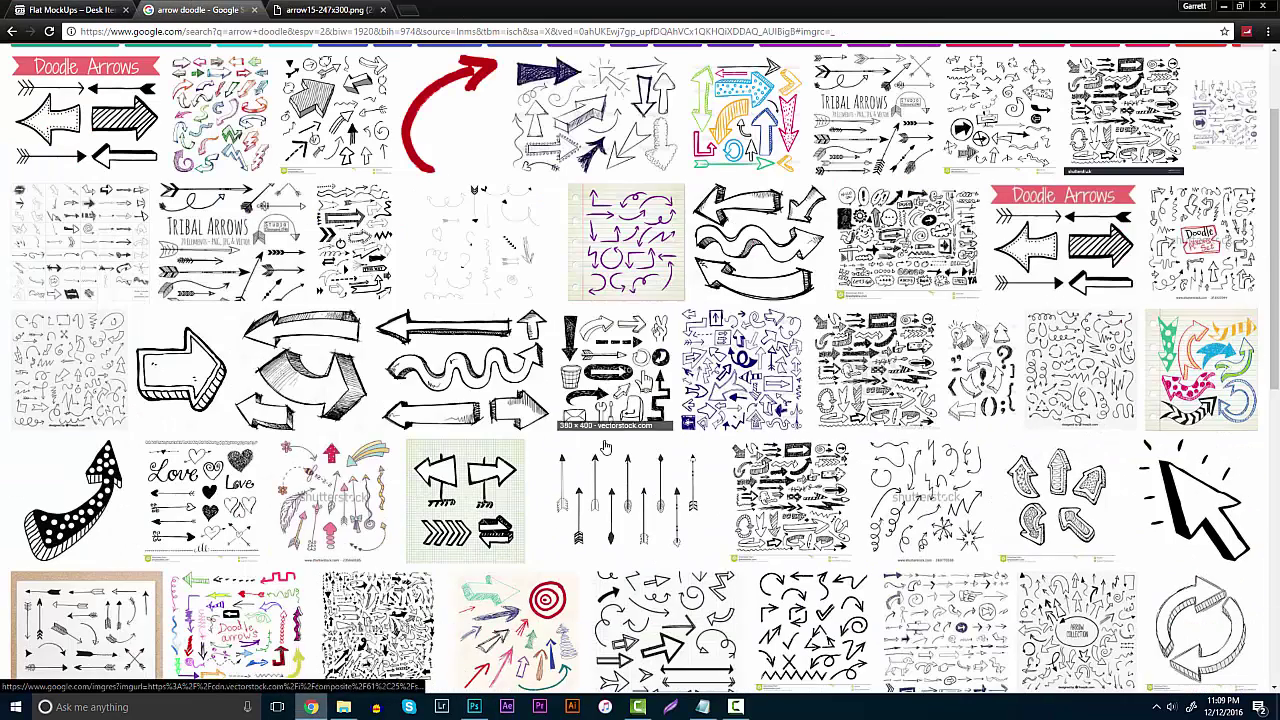
{"action": "left_click", "coordinate": [500, 354]}
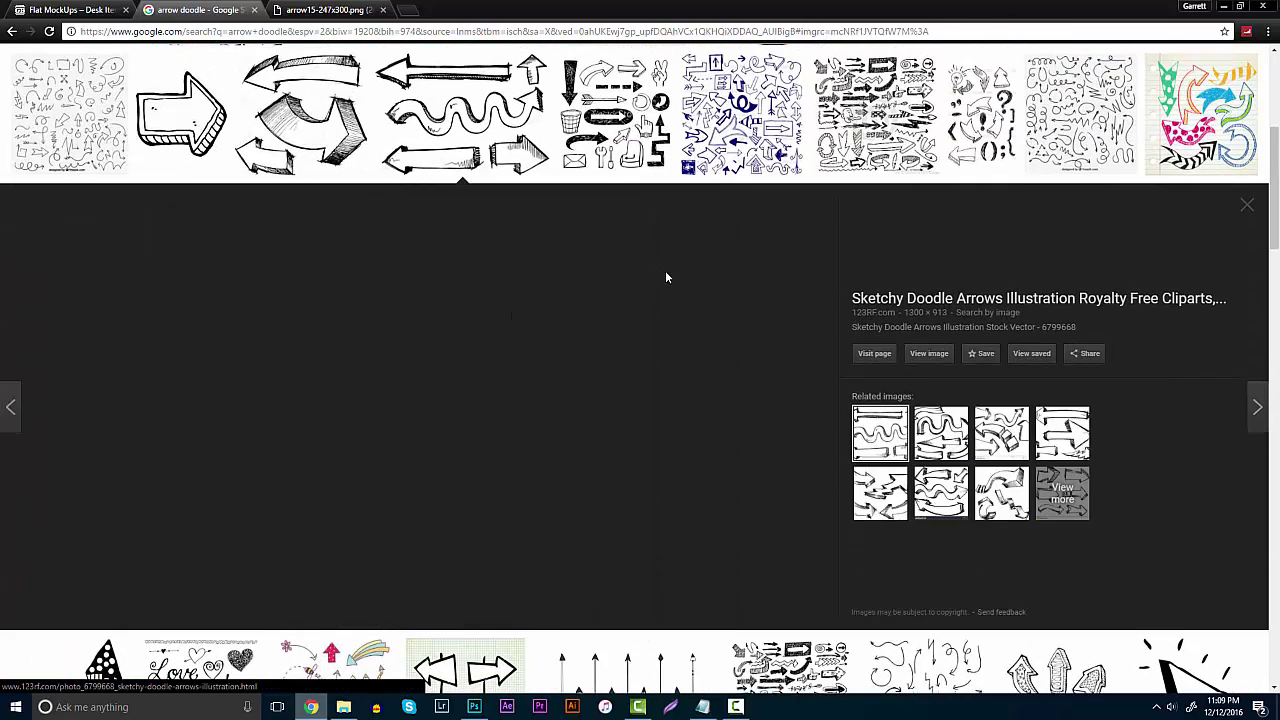
{"action": "left_click", "coordinate": [1248, 206]}
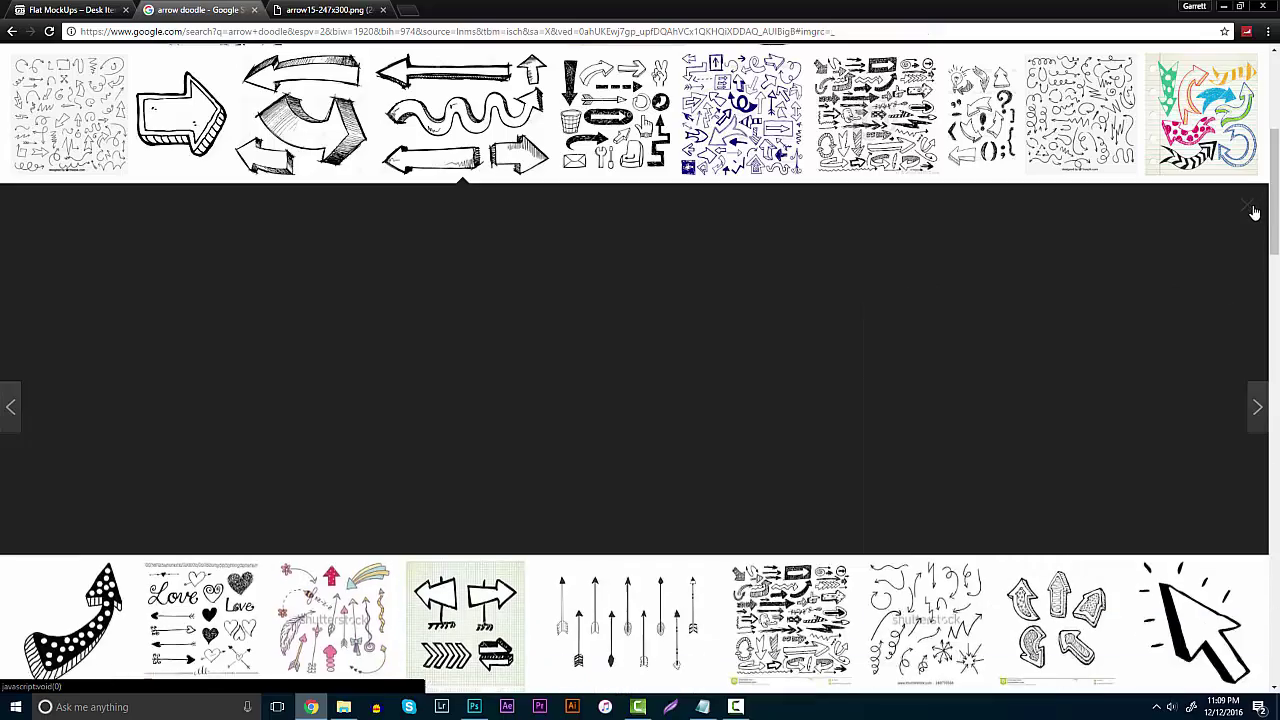
{"action": "scroll", "coordinate": [900, 320], "scroll_direction": "down", "scroll_amount": 3}
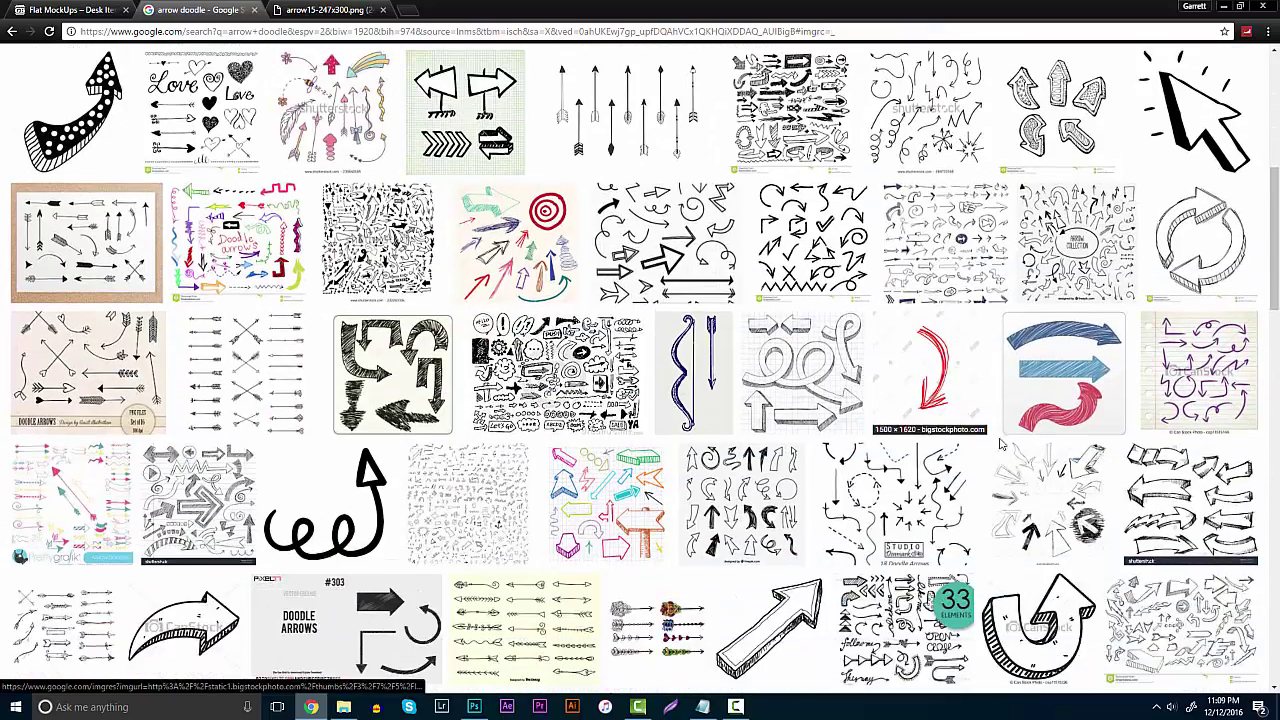
{"action": "scroll", "coordinate": [740, 370], "scroll_direction": "up", "scroll_amount": 10}
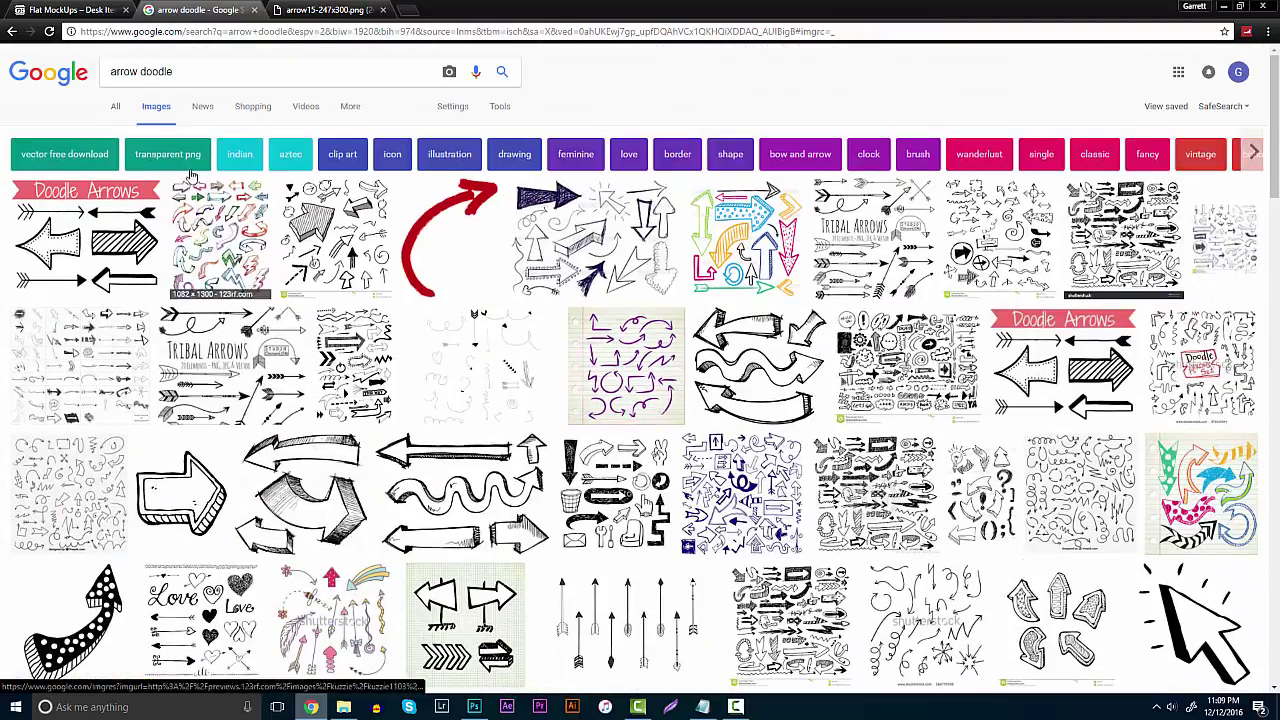
Search Google Images for "icon doodle" and preview several of the icon sets.
{"action": "triple_click", "coordinate": [222, 73]}
{"action": "type", "text": "icon doodle"}
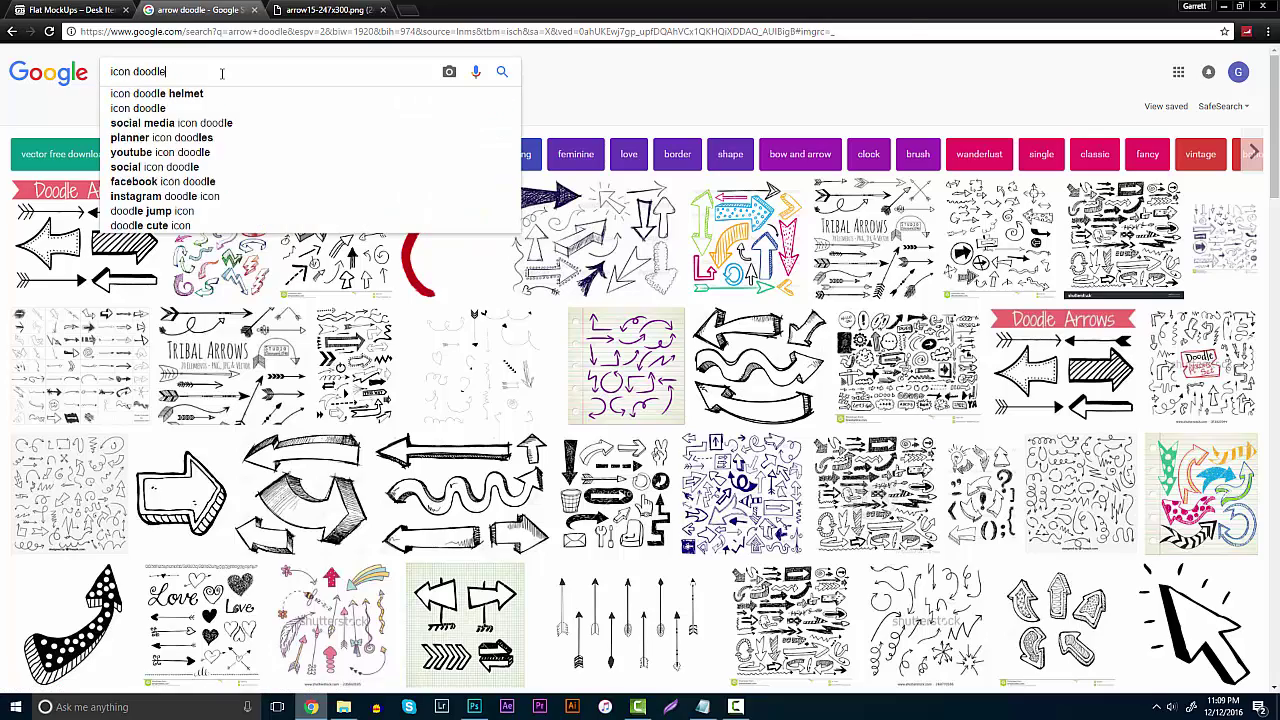
{"action": "key", "text": "Return"}
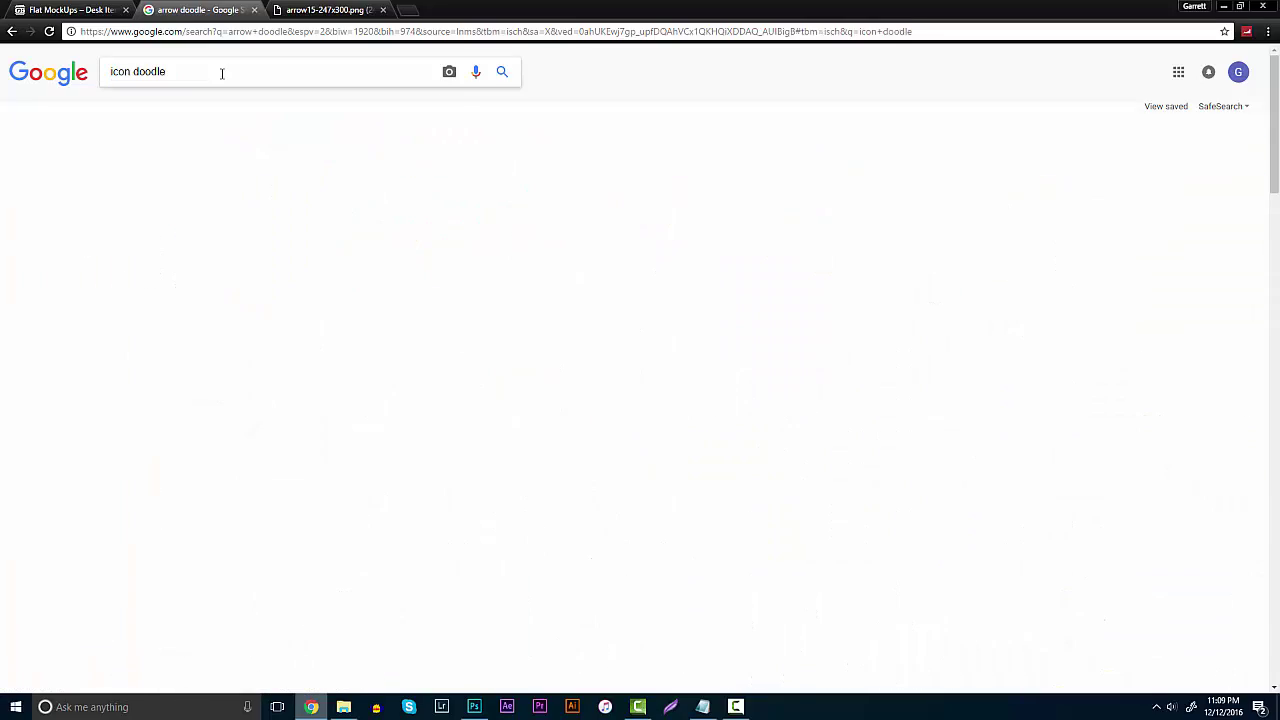
{"action": "left_click", "coordinate": [165, 400]}
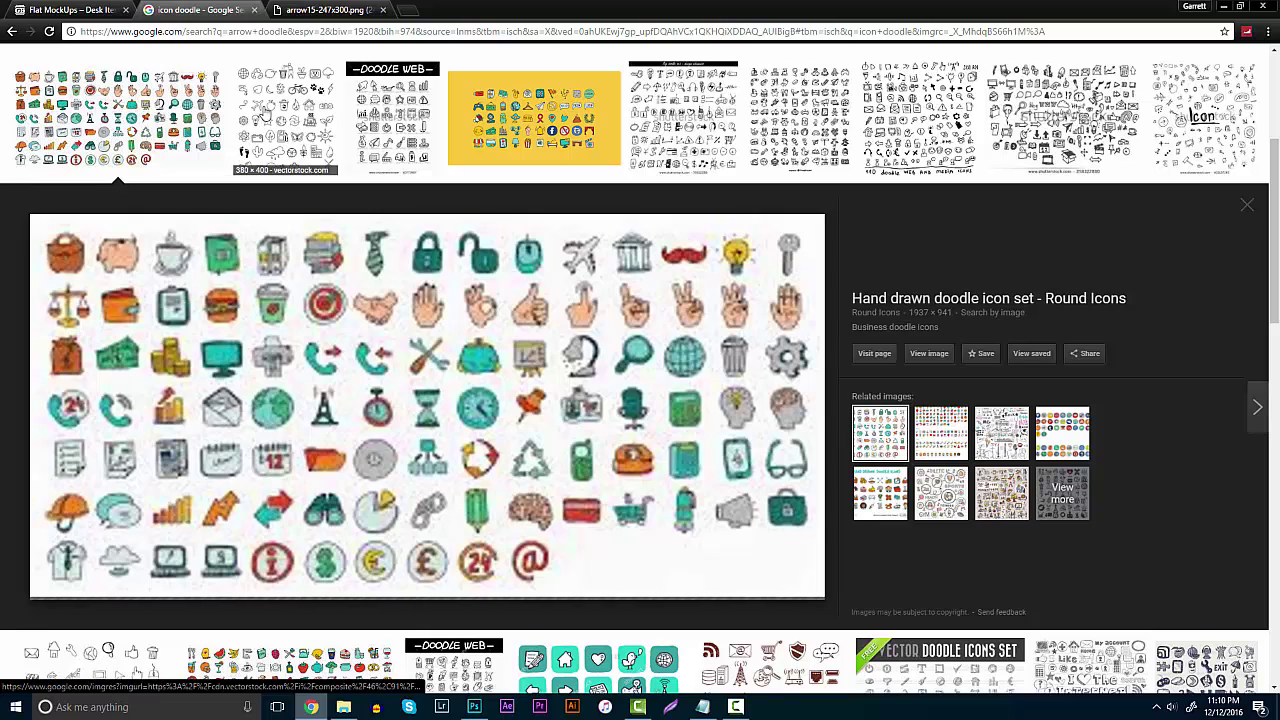
{"action": "left_click", "coordinate": [280, 105]}
{"action": "left_click", "coordinate": [388, 117]}
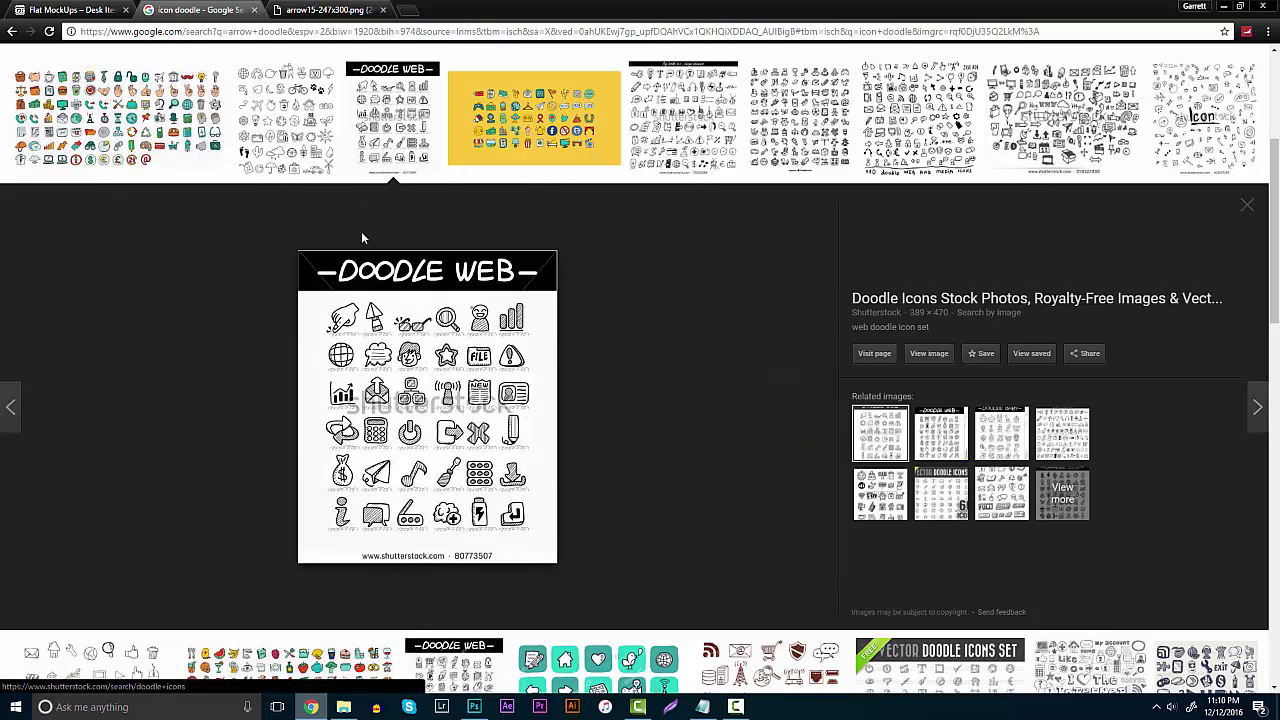
Return to Photoshop and hide the ASDF text layer above the laptop.
{"action": "left_click", "coordinate": [474, 707]}
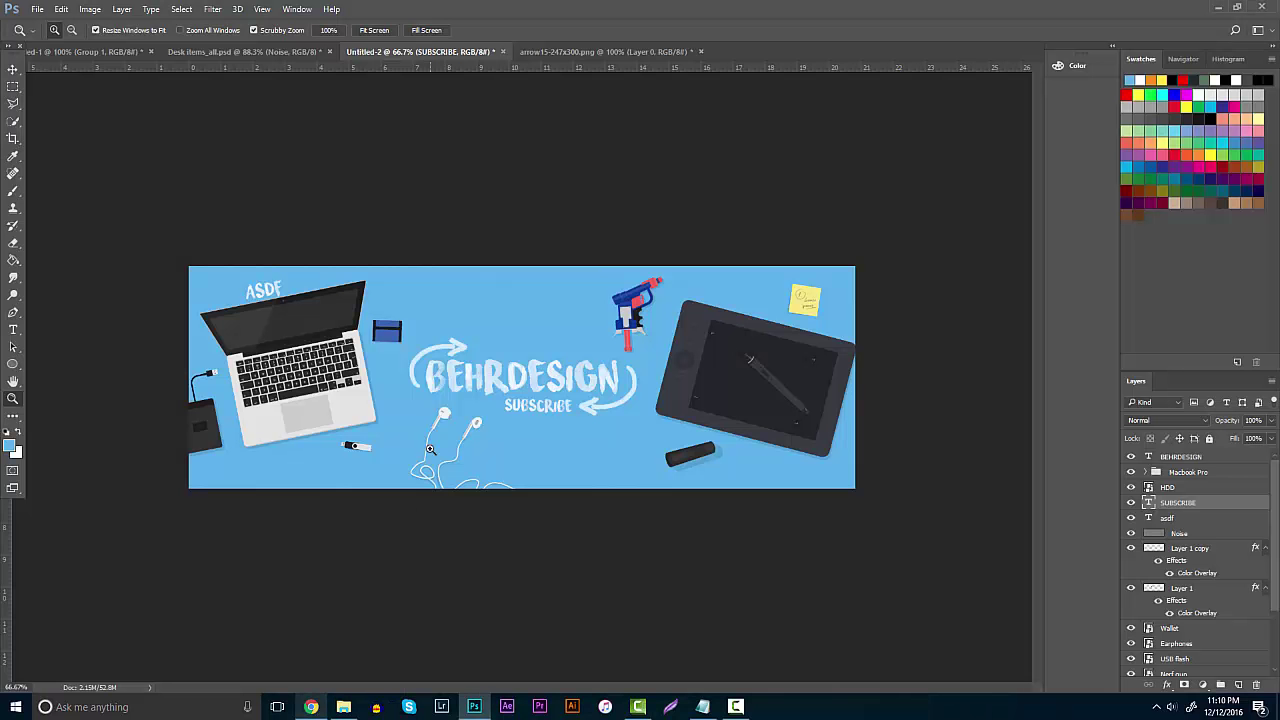
{"action": "left_click", "coordinate": [530, 399]}
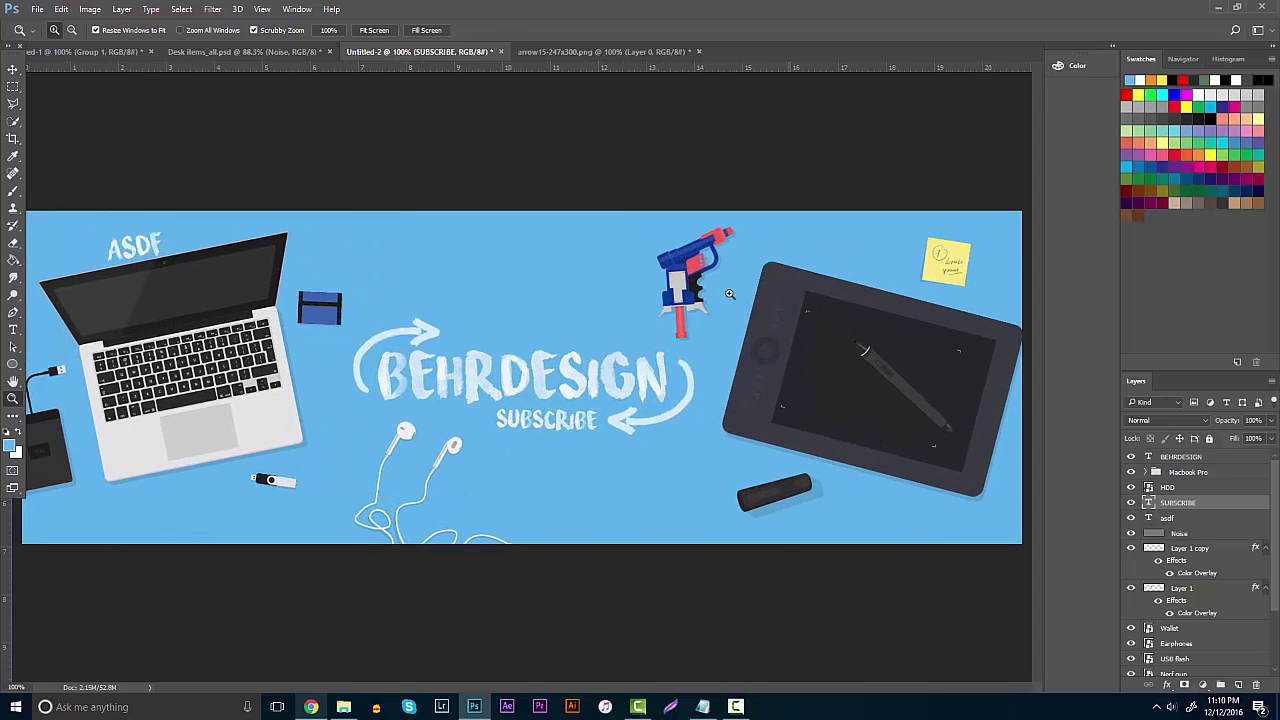
{"action": "left_click", "coordinate": [1131, 519]}
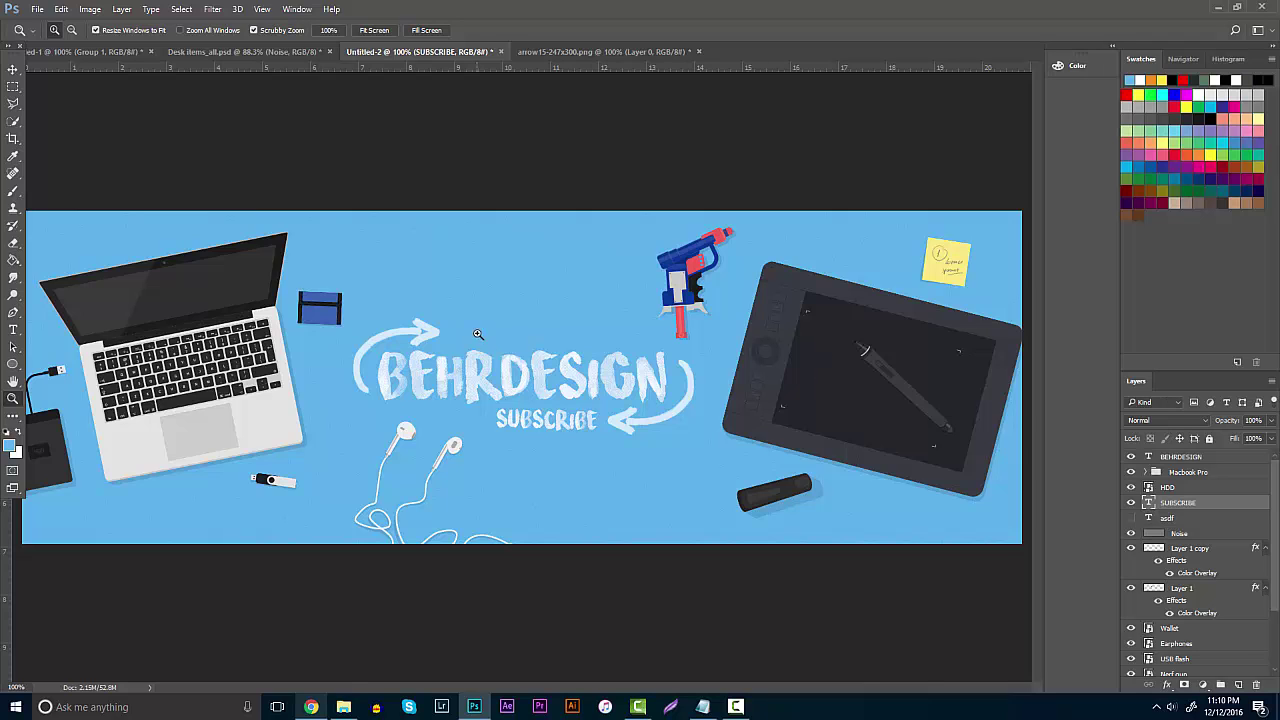
Show the hidden Macbook Pro, HDD, Post it and Nerf gun layers in Desk items_all.psd.
{"action": "key", "text": "ctrl+Tab"}
{"action": "key", "text": "ctrl+Tab"}
{"action": "key", "text": "ctrl+Tab"}
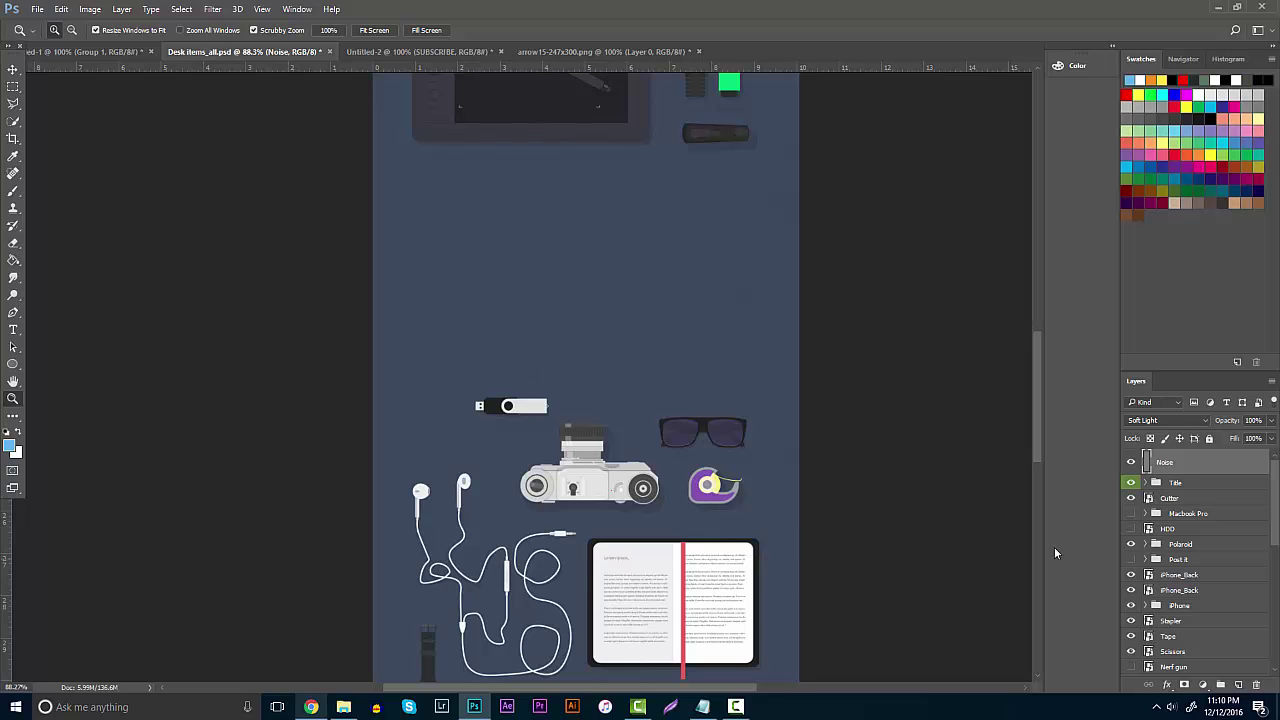
{"action": "left_click_drag", "start_coordinate": [1131, 516], "coordinate": [1131, 562]}
{"action": "scroll", "coordinate": [1131, 562], "scroll_direction": "down", "scroll_amount": 3}
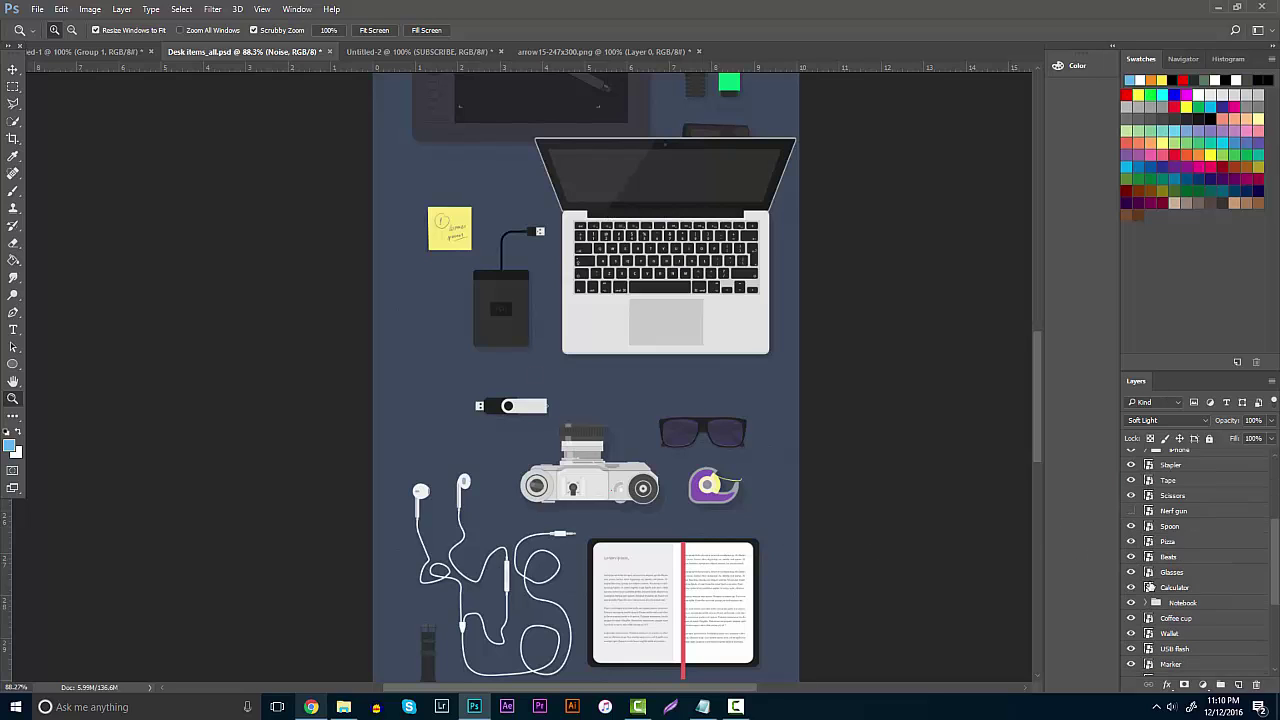
{"action": "scroll", "coordinate": [1133, 574], "scroll_direction": "up", "scroll_amount": 1}
{"action": "left_click", "coordinate": [1131, 564]}
{"action": "scroll", "coordinate": [1135, 580], "scroll_direction": "down", "scroll_amount": 3}
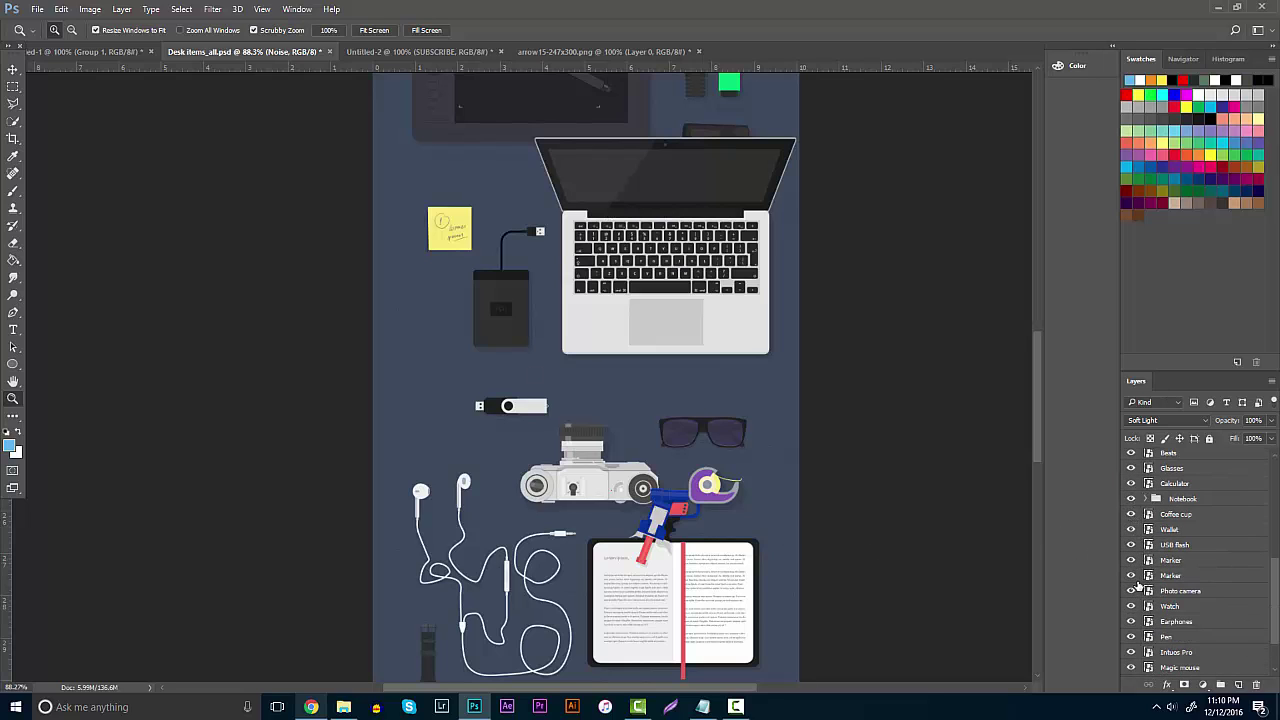
{"action": "scroll", "coordinate": [1130, 600], "scroll_direction": "down", "scroll_amount": 2}
{"action": "scroll", "coordinate": [1130, 590], "scroll_direction": "up", "scroll_amount": 10}
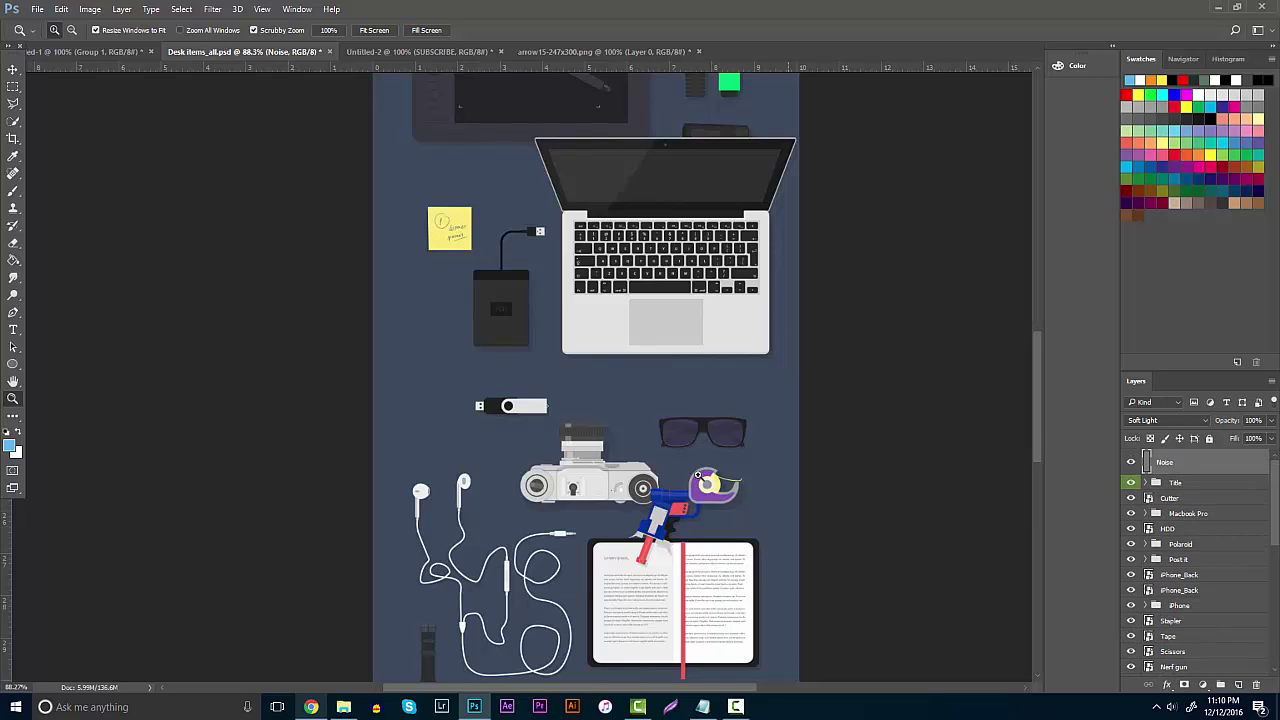
{"action": "scroll", "coordinate": [572, 359], "scroll_direction": "down", "scroll_amount": 3}
{"action": "scroll", "coordinate": [777, 500], "scroll_direction": "up", "scroll_amount": 2}
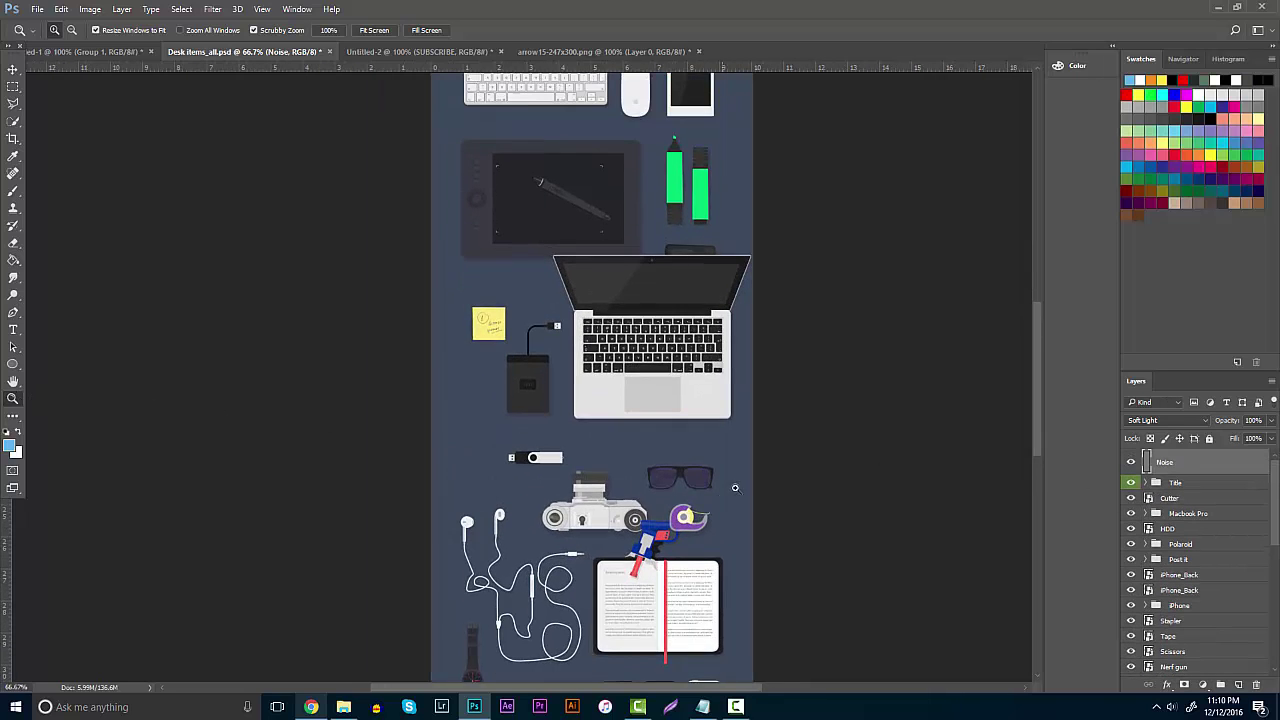
Review the desk items in Desk items_all.psd, switch to Chrome and look through the GraphicBurger Flat MockUps desk items page.
{"action": "scroll", "coordinate": [990, 374], "scroll_direction": "up", "scroll_amount": 3}
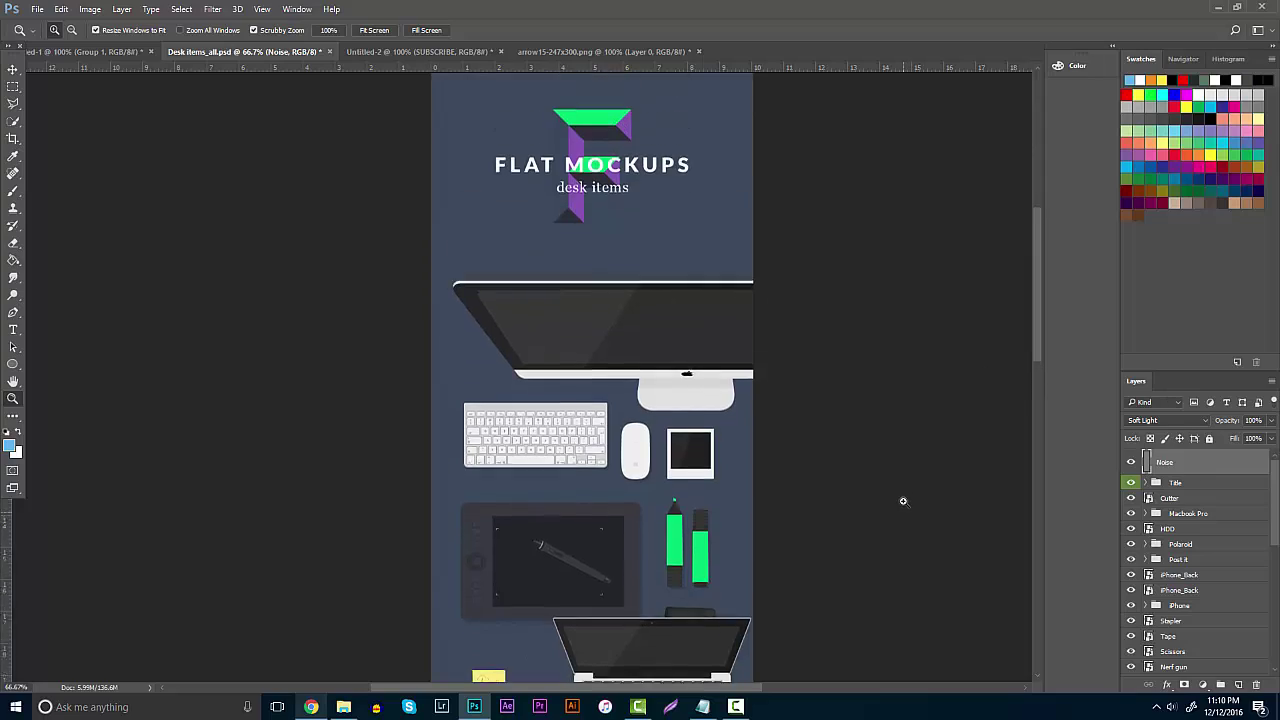
{"action": "left_click", "coordinate": [311, 707]}
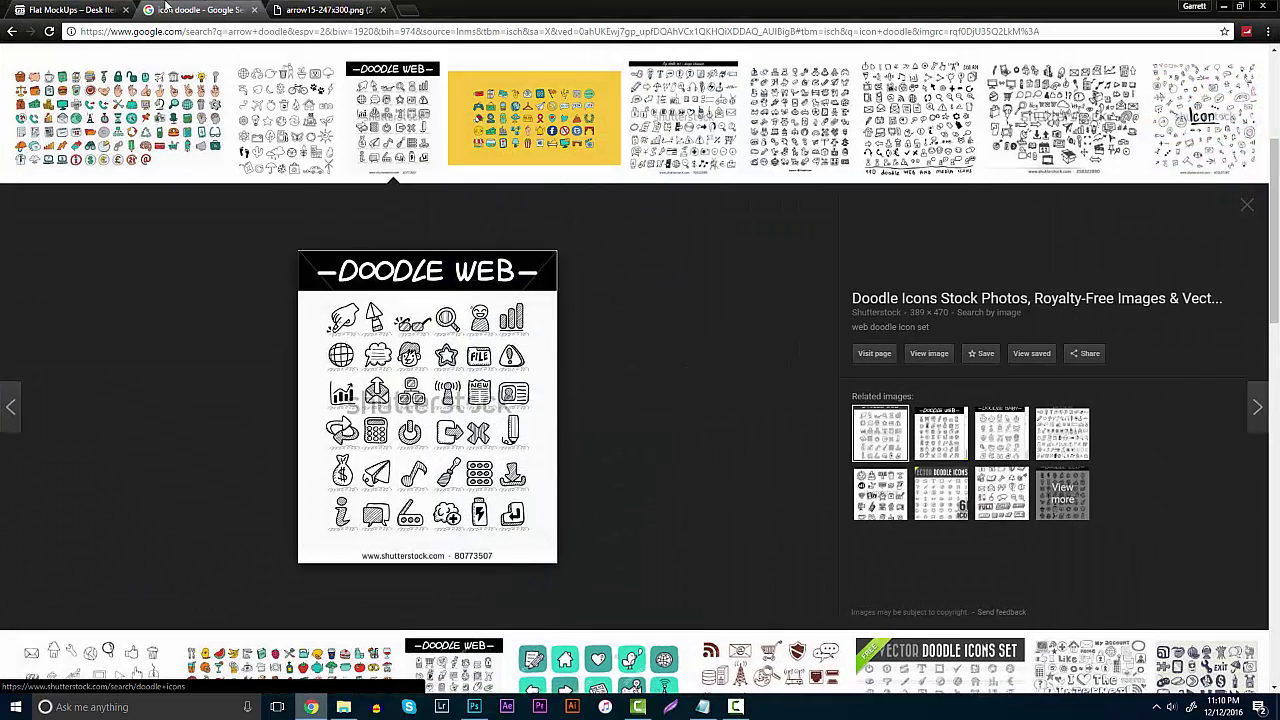
{"action": "left_click", "coordinate": [42, 9]}
{"action": "scroll", "coordinate": [244, 337], "scroll_direction": "up", "scroll_amount": 2}
{"action": "scroll", "coordinate": [244, 337], "scroll_direction": "up", "scroll_amount": 15}
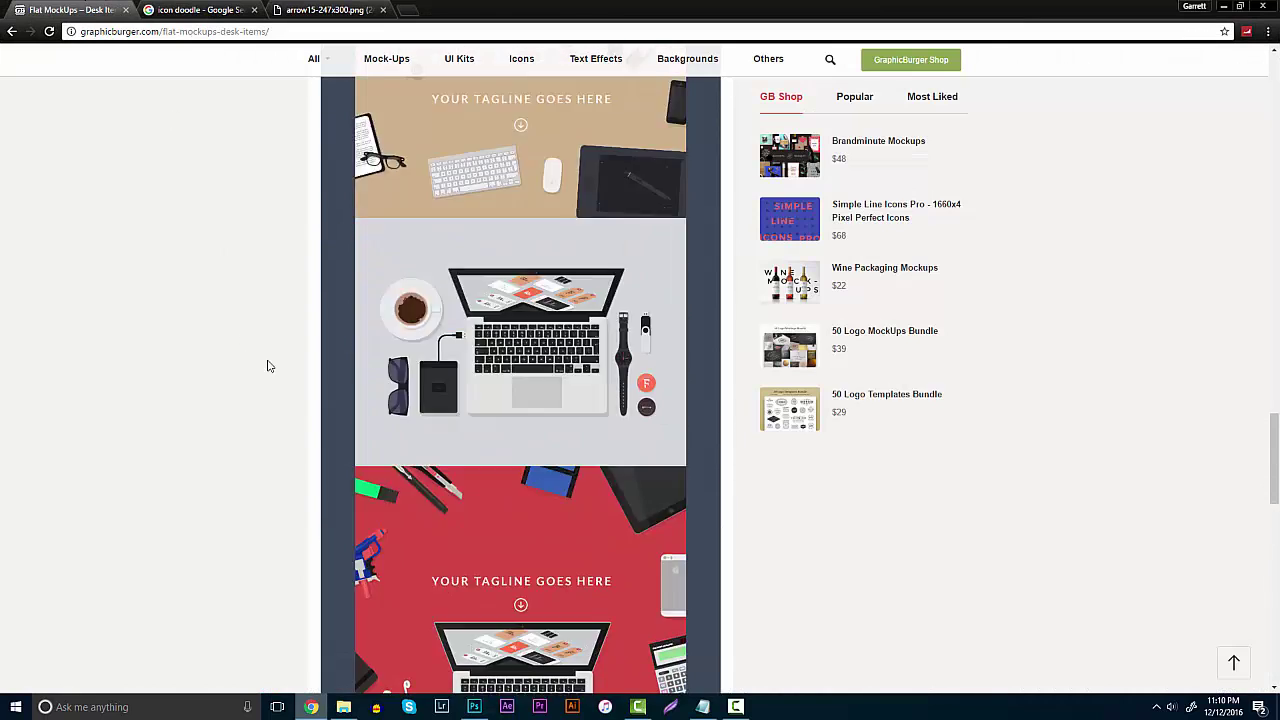
{"action": "scroll", "coordinate": [418, 420], "scroll_direction": "up", "scroll_amount": 2}
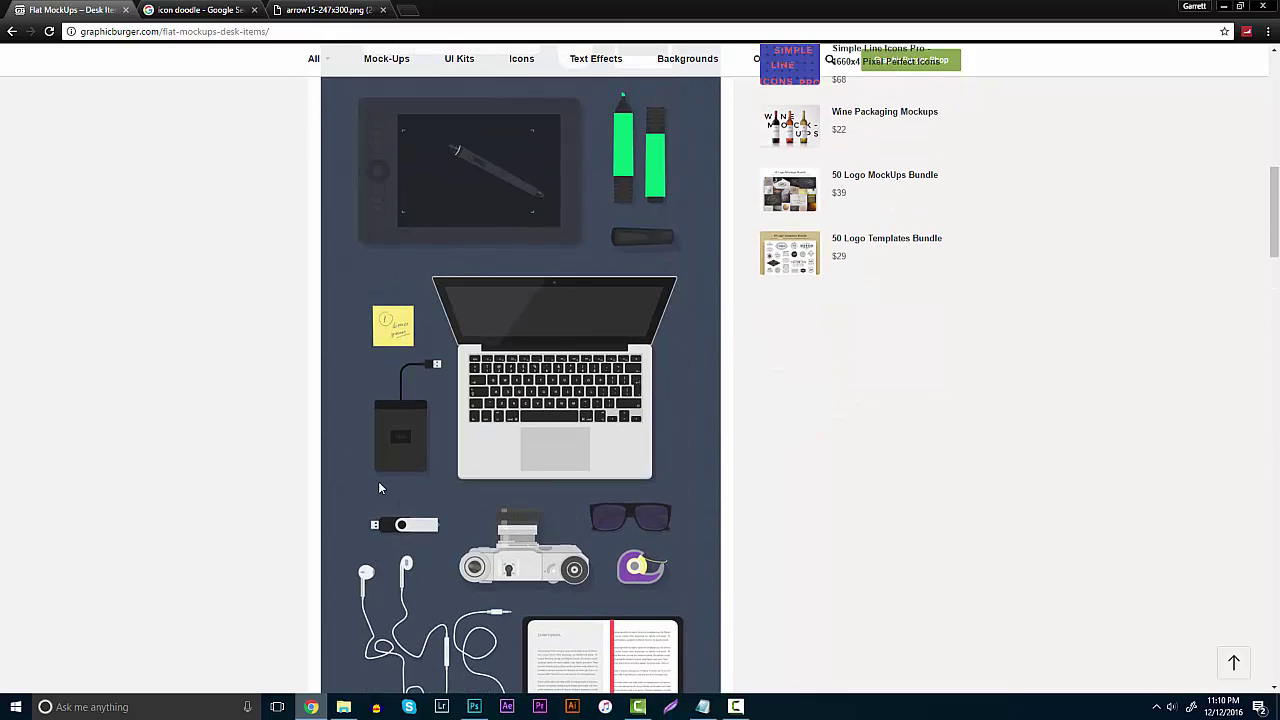
Return to Photoshop and view the whole BEHRDESIGN header in the Untitled-2 document.
{"action": "left_click", "coordinate": [311, 707]}
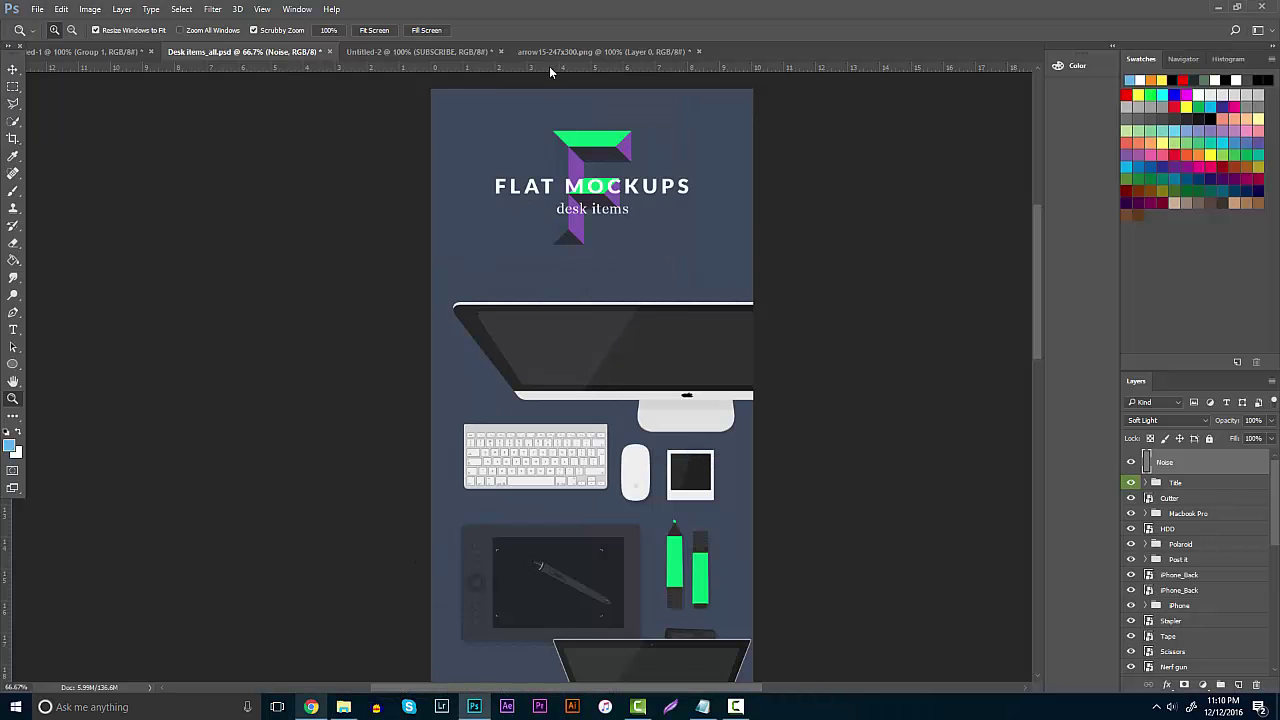
{"action": "left_click", "coordinate": [565, 51]}
{"action": "left_click", "coordinate": [432, 51]}
{"action": "left_click", "coordinate": [566, 393], "text": "alt"}
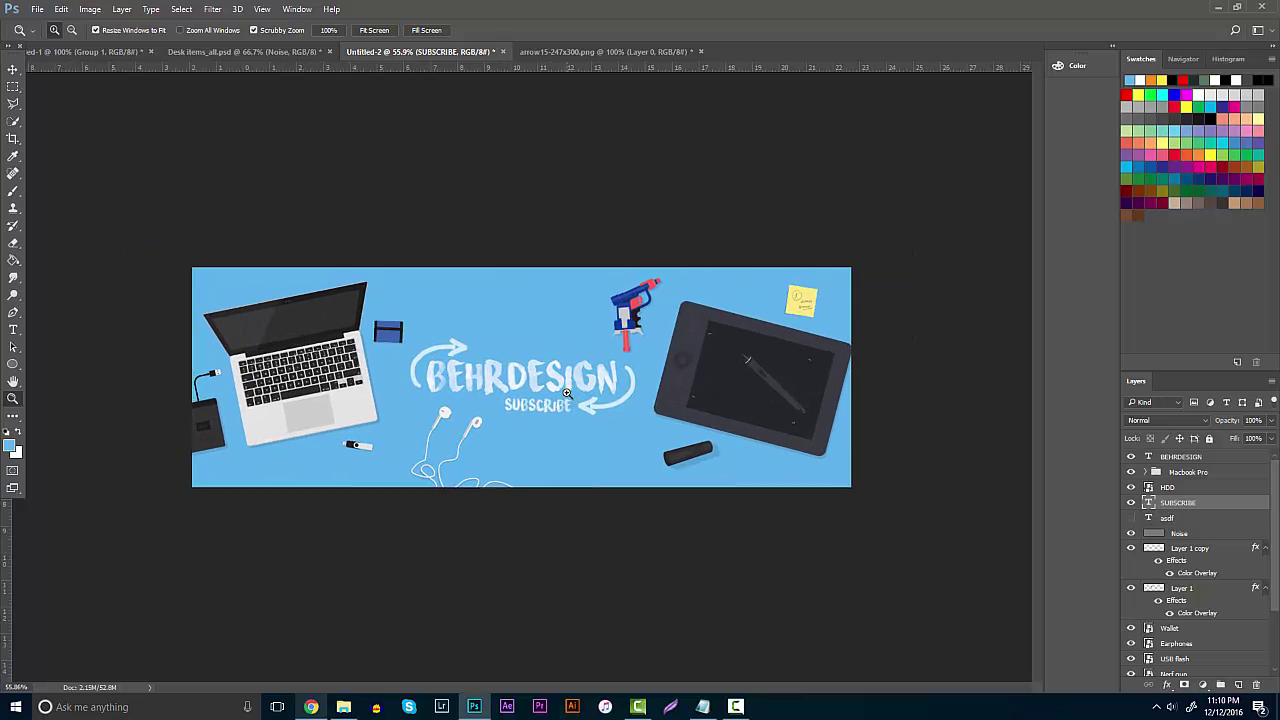